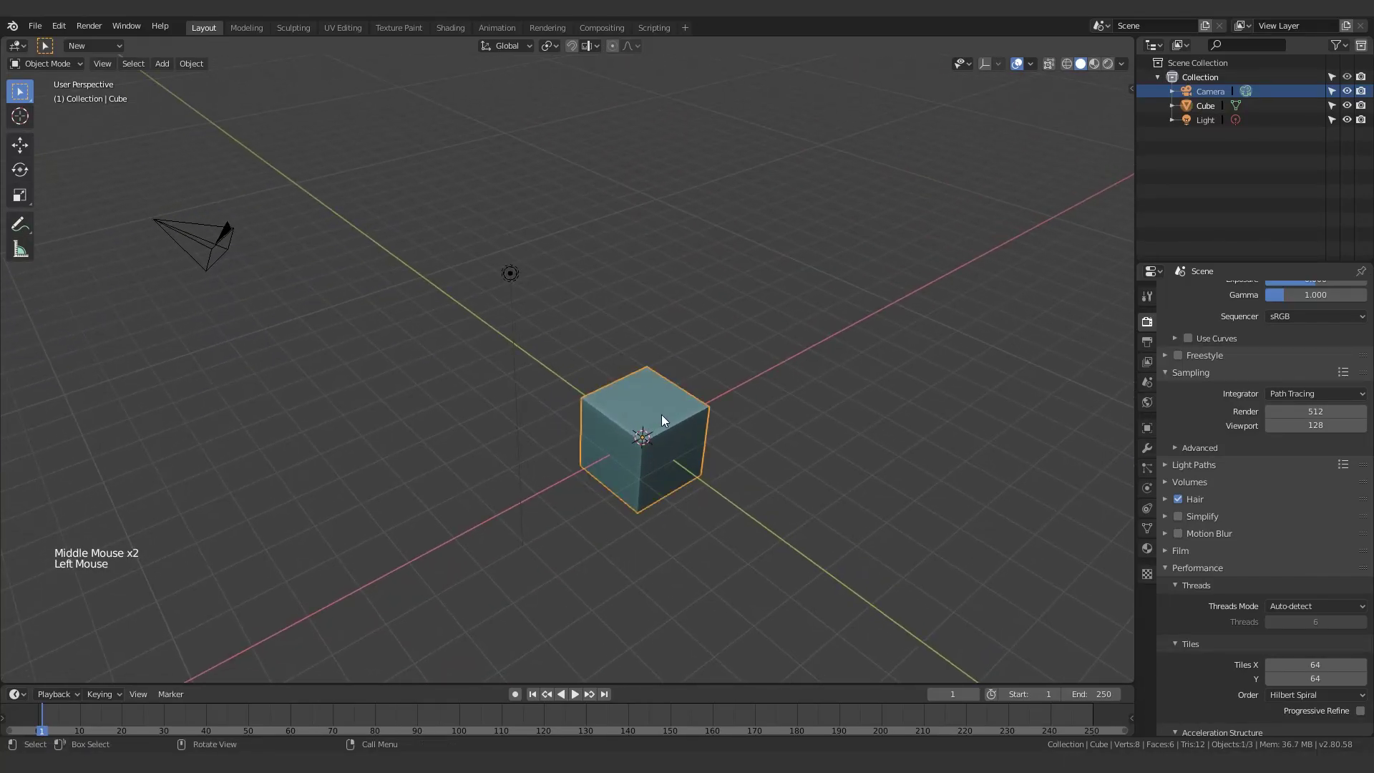
- Delete the default cube and add a mesh plane in its place
key(x)
click(662, 414)
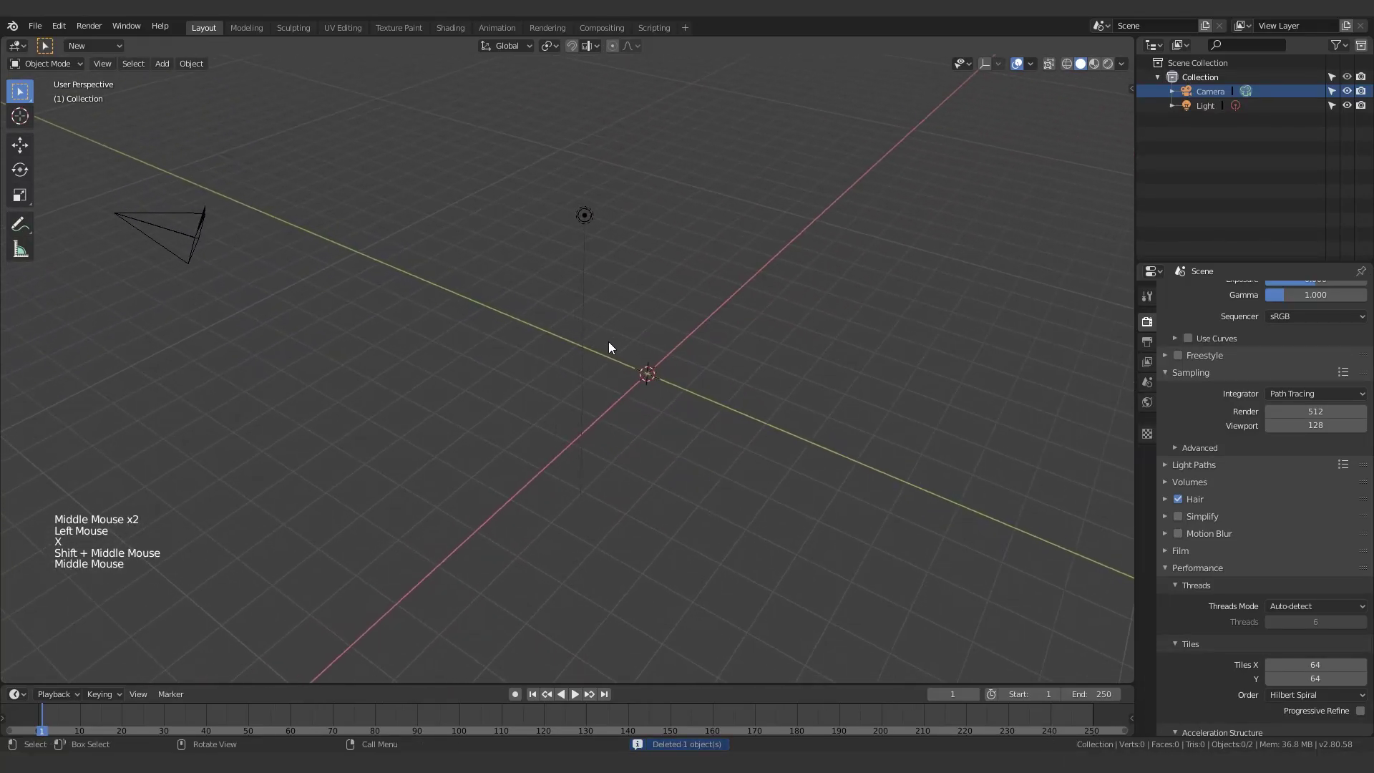
key(shift+a)
mouse_move(664, 379)
click(721, 384)
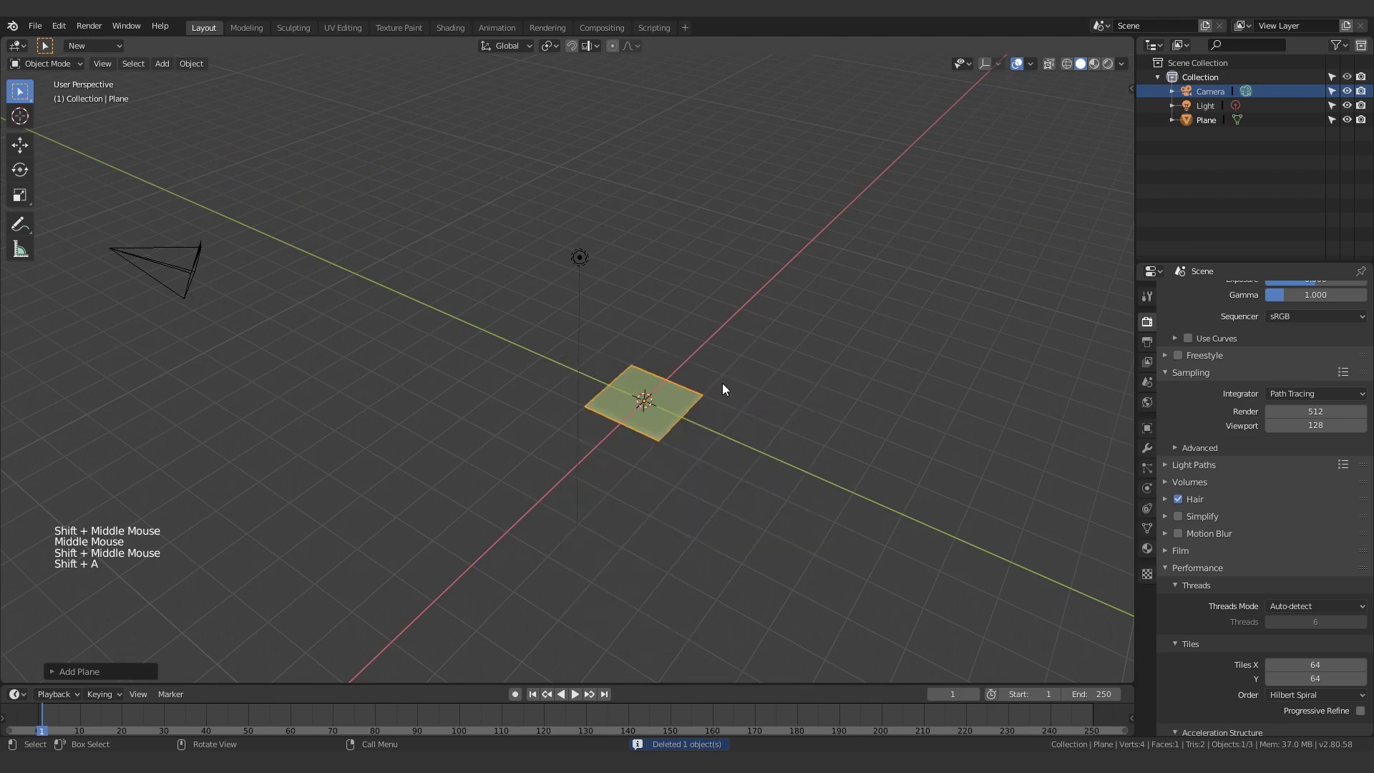
- Rotate the plane 90° about Y so it stands upright
text(r9)
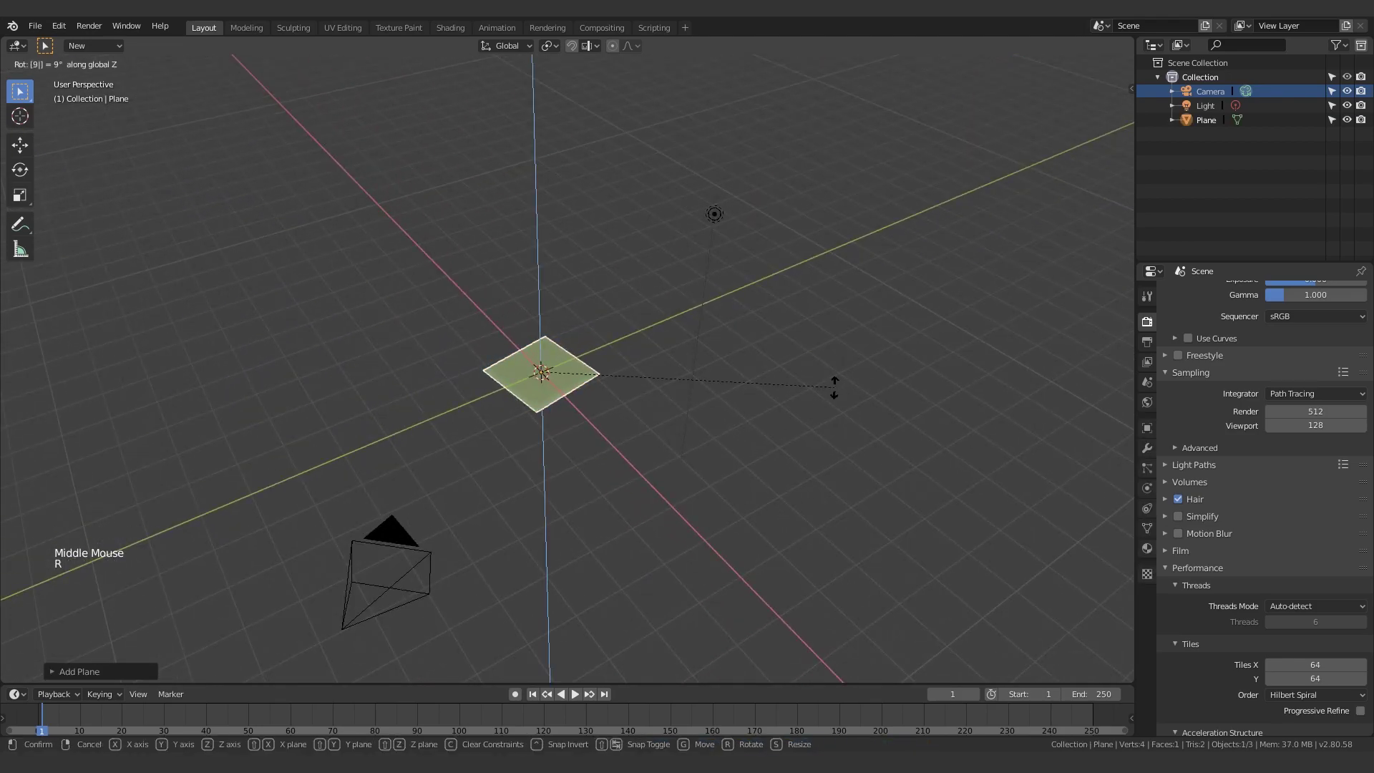
text(y0)
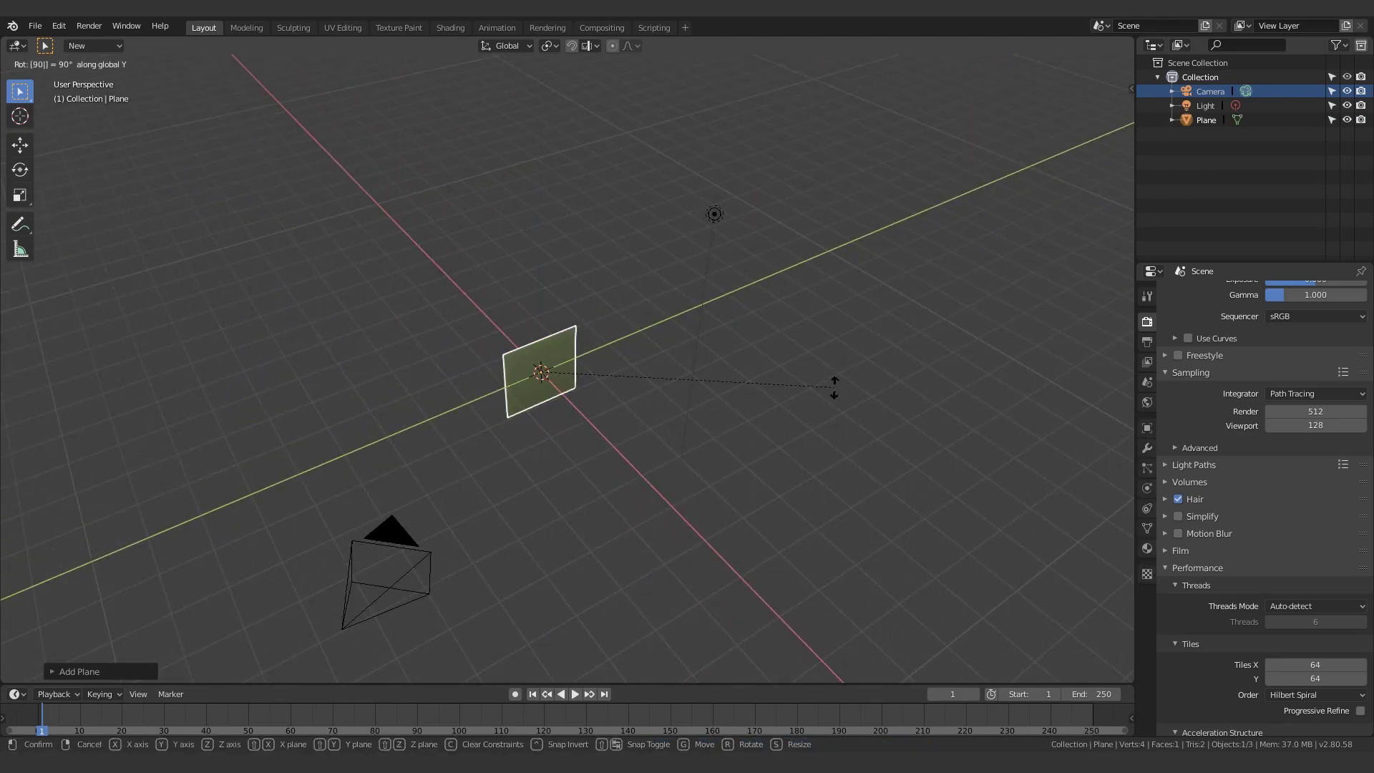
key(Return)
shift+middle_drag(834, 388, 1056, 211)
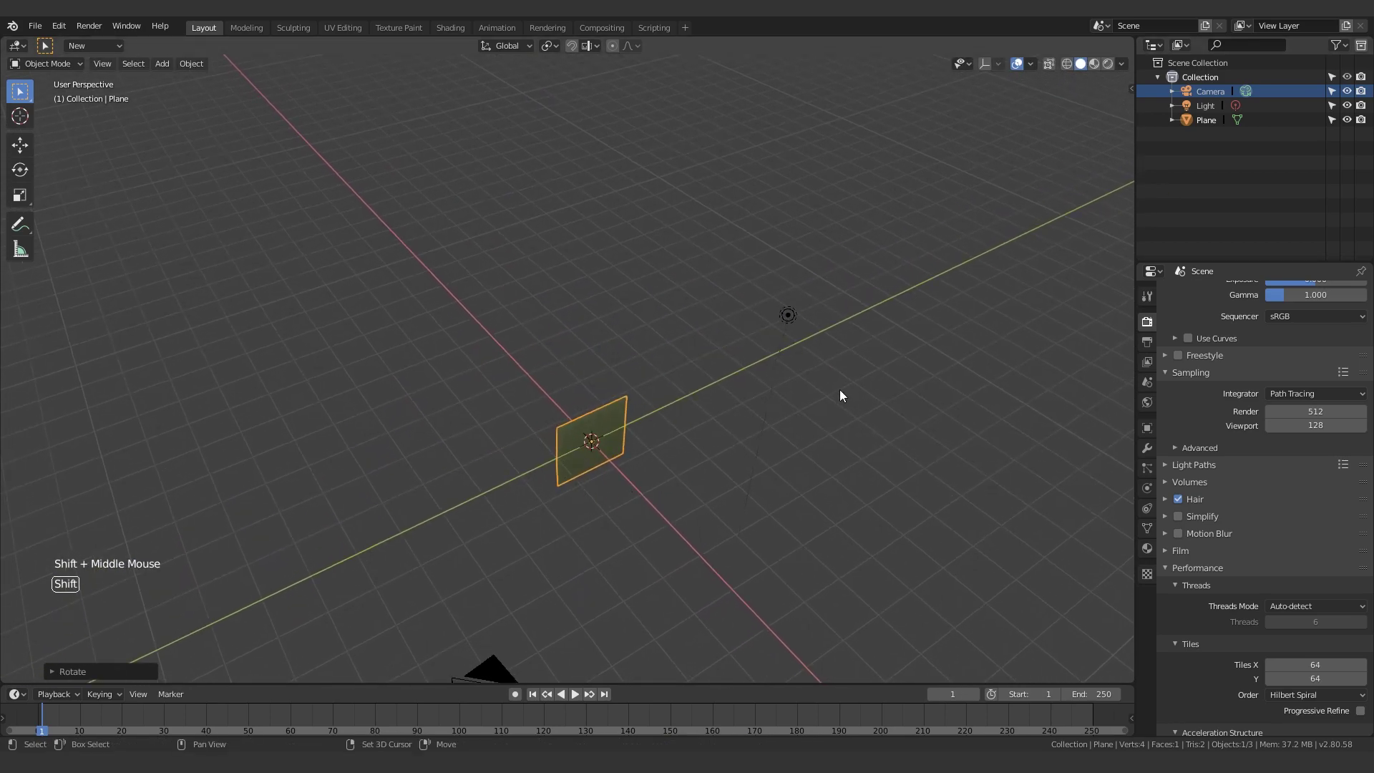
shift+middle_drag(630, 435, 632, 372)
- Lift the plane slightly on Z, then pull its top edge up into a tall panel
key(g)
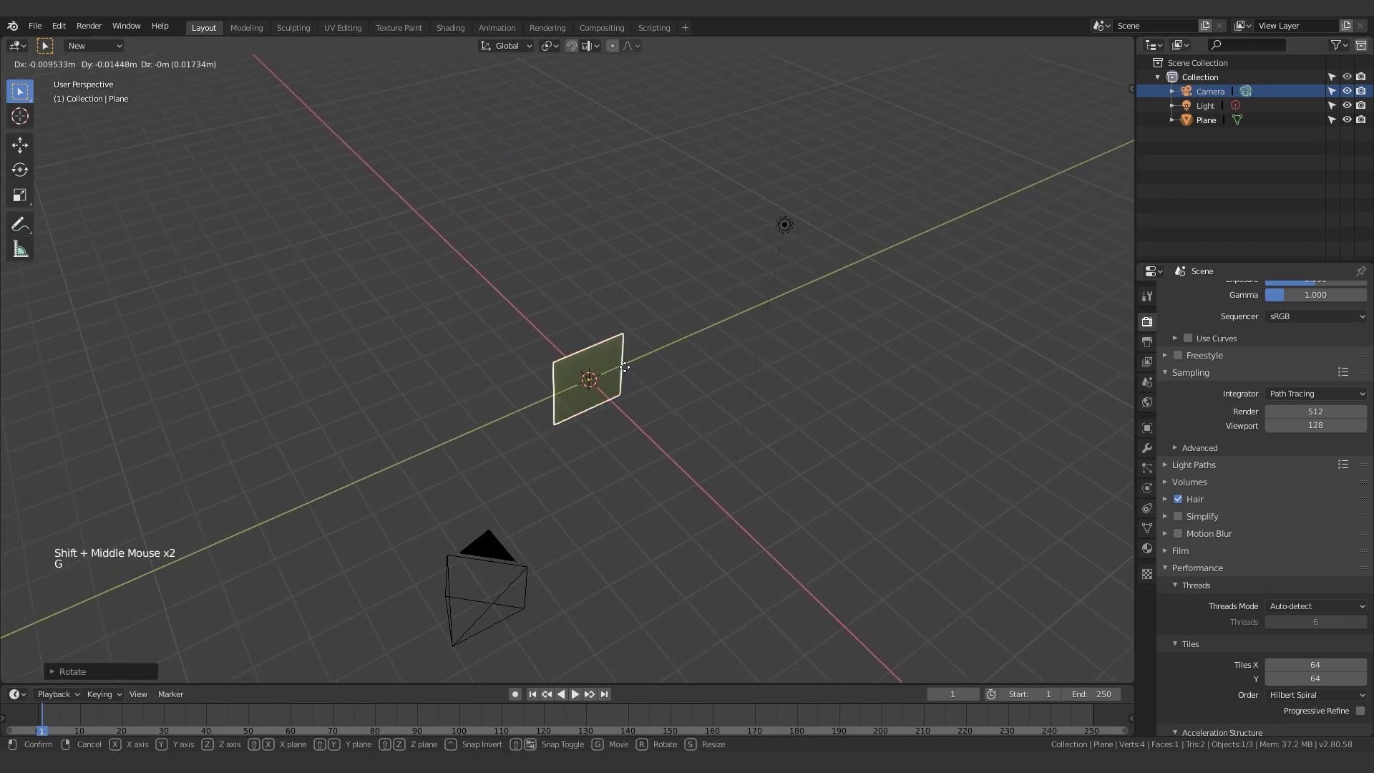
key(z)
click(633, 306)
key(Tab)
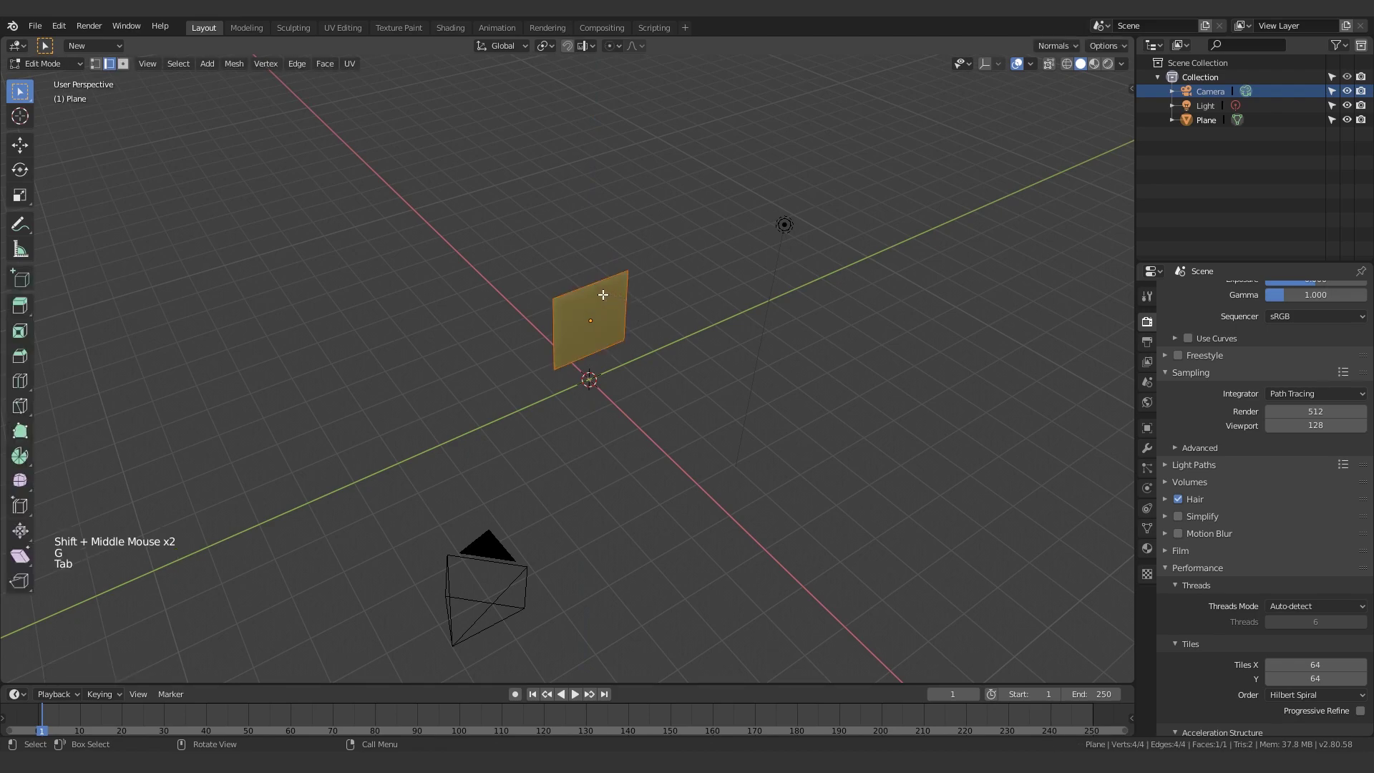
key(2)
click(603, 290)
shift+middle_drag(603, 290, 610, 465)
key(g)
key(z)
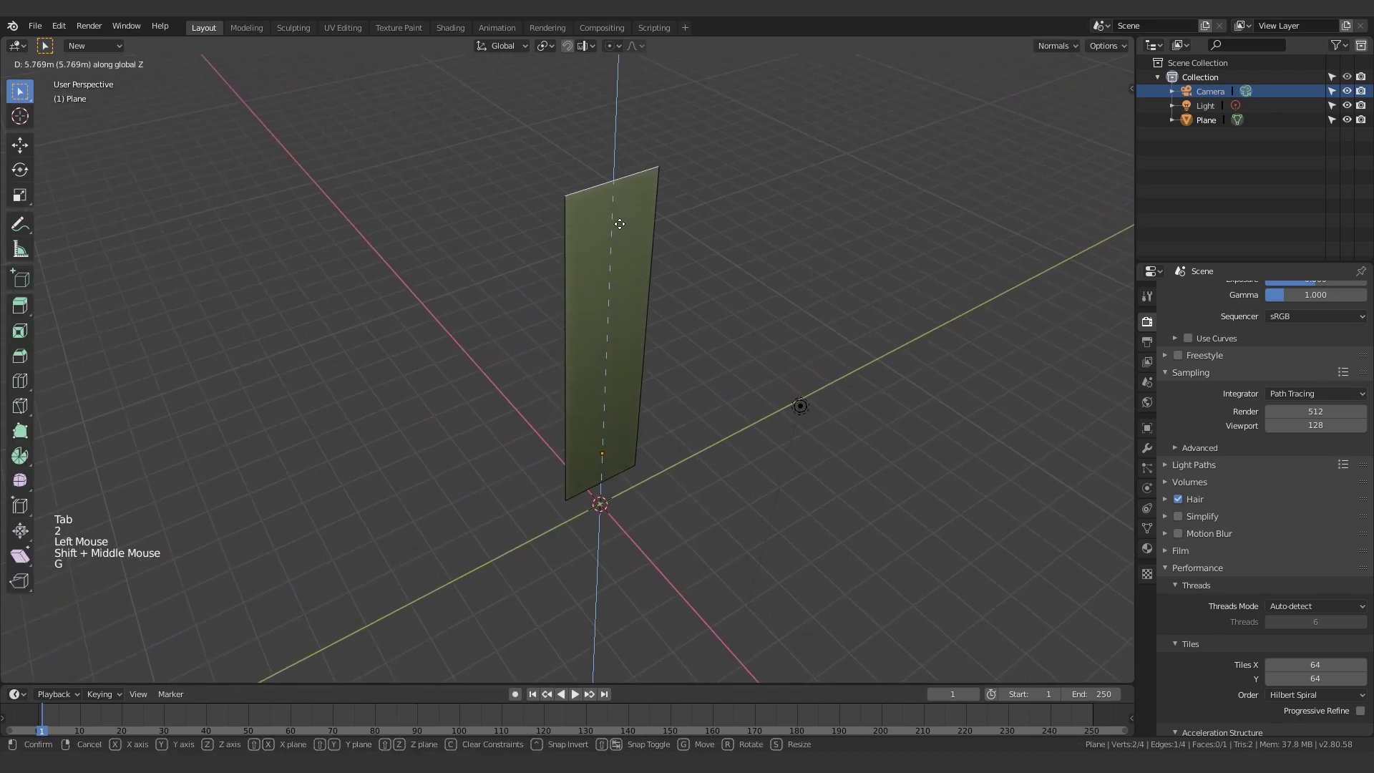
click(645, 186)
middle_drag(693, 208, 611, 383)
key(Tab)
key(Tab)
- Add 24 evenly spaced vertical loop cuts across the panel
key(ctrl+r)
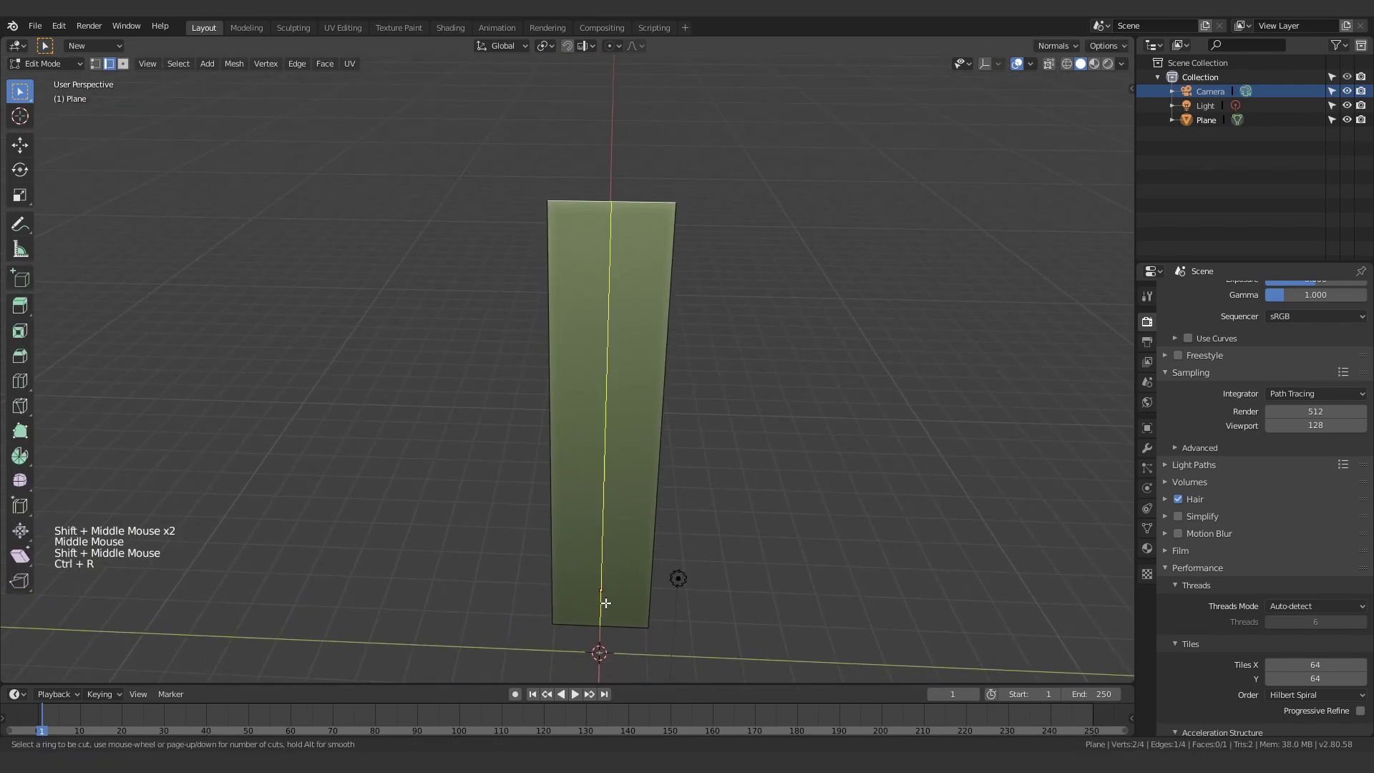
scroll(600, 603, up, 20)
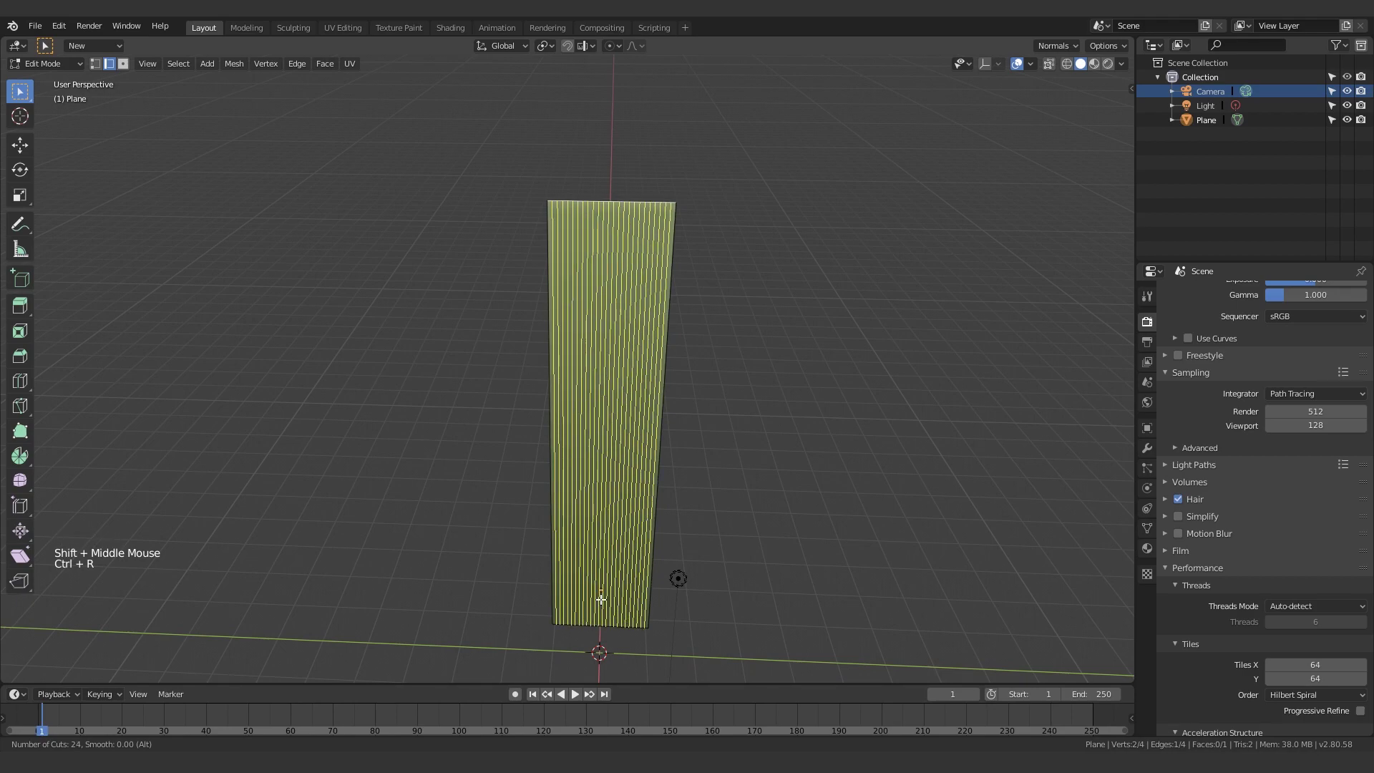
click(610, 609)
right_click(601, 604)
middle_drag(602, 604, 638, 444)
- Add about 43 evenly spaced horizontal loop cuts, then leave Edit Mode
key(ctrl+r)
scroll(564, 485, up, 18)
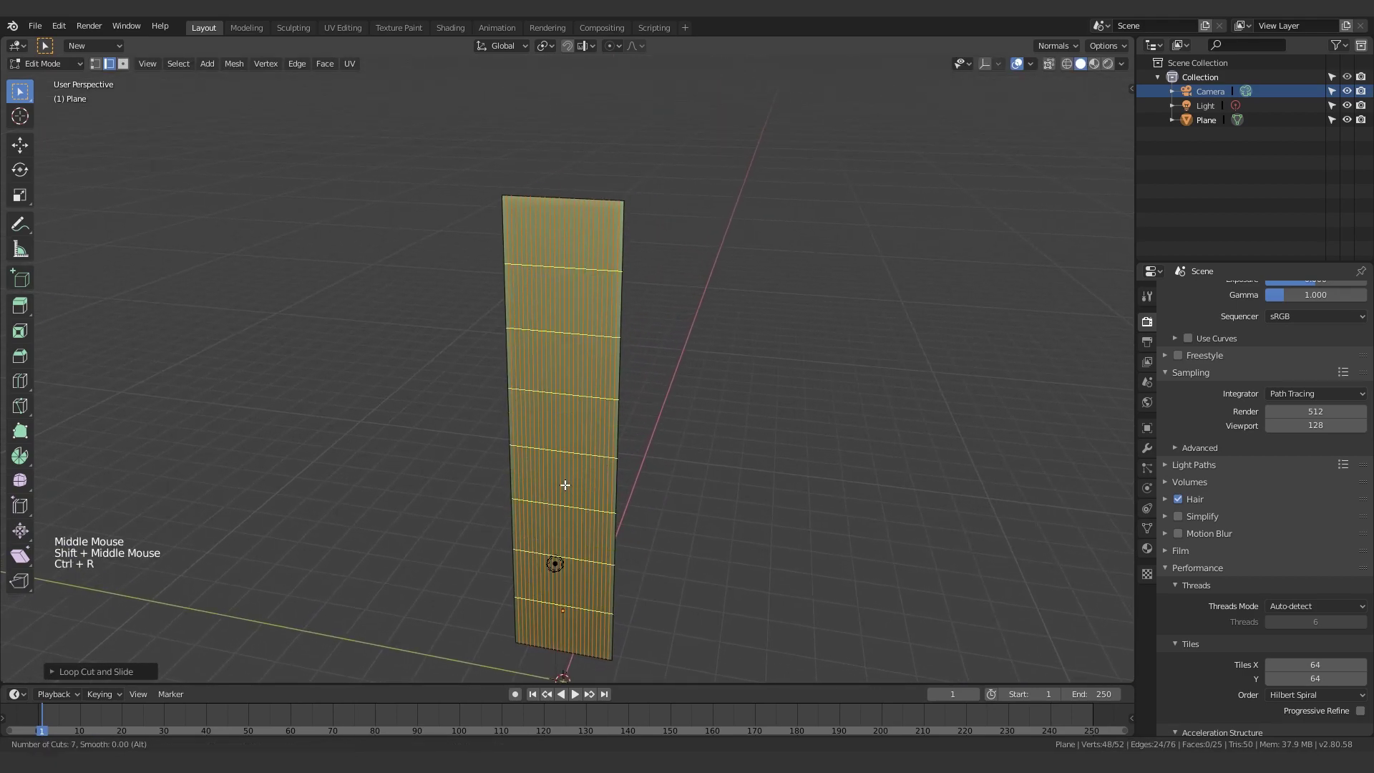
scroll(564, 485, up, 20)
click(564, 486)
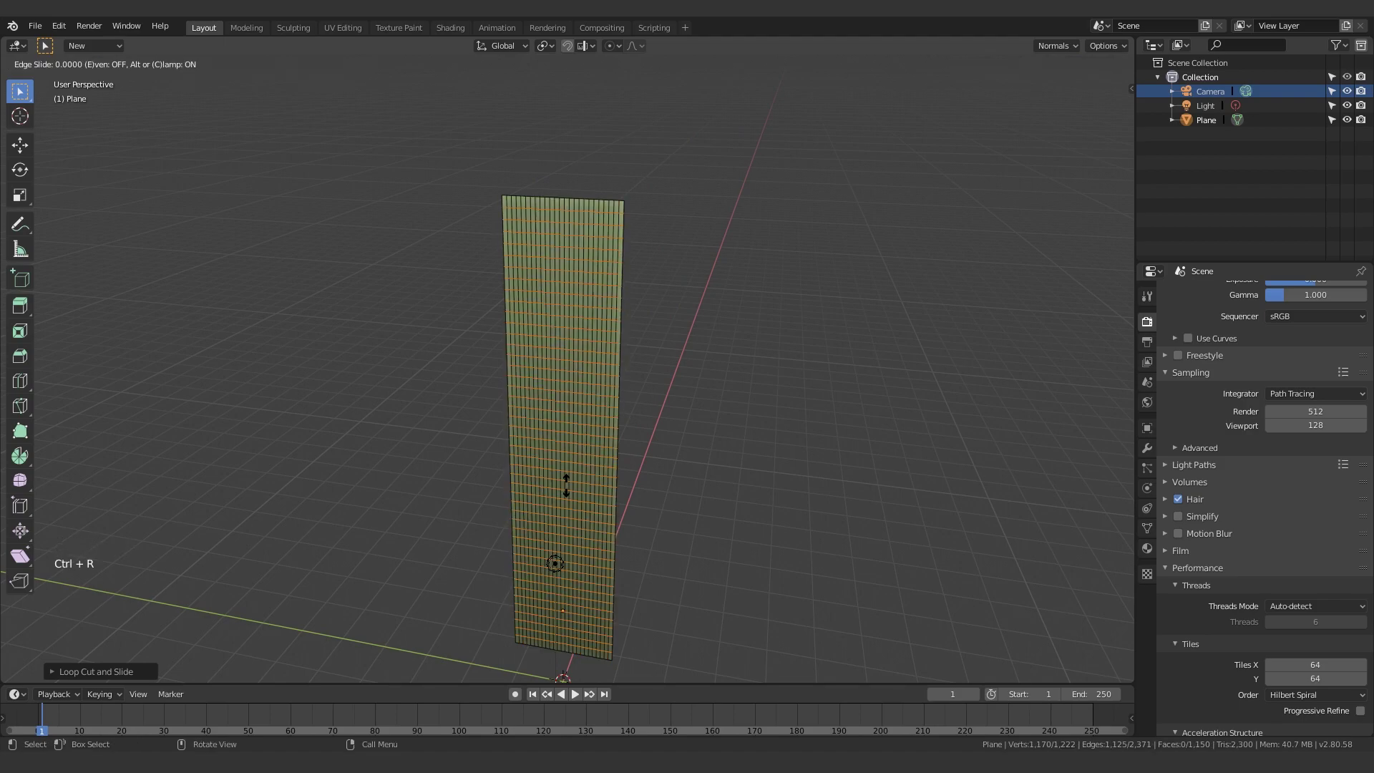
right_click(589, 524)
middle_drag(589, 525, 616, 307)
scroll(616, 227, up, 3)
shift+middle_drag(616, 227, 607, 315)
scroll(607, 316, up, 1)
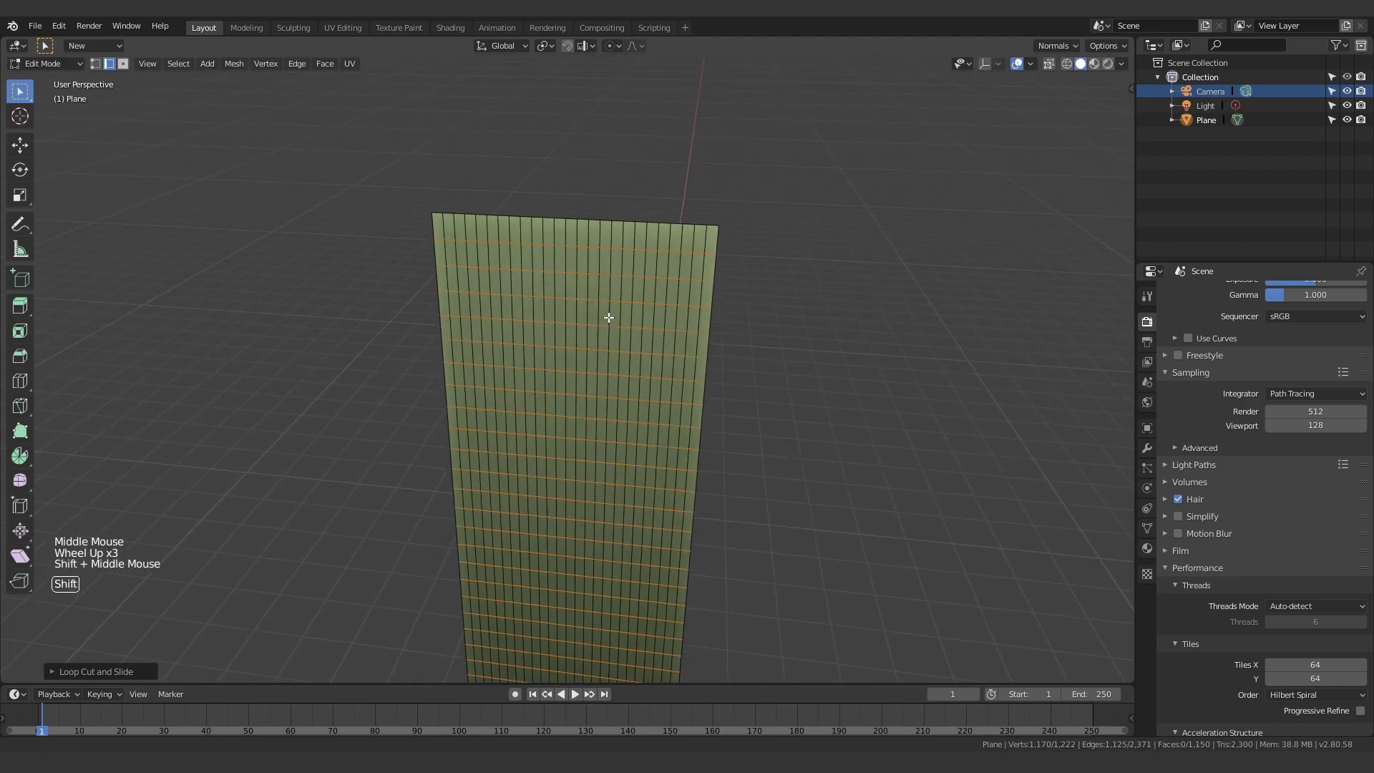
key(Tab)
key(Tab)
- In vertex select, clear the selection and pick the top-edge vertices, starting from the top-right corner
key(1)
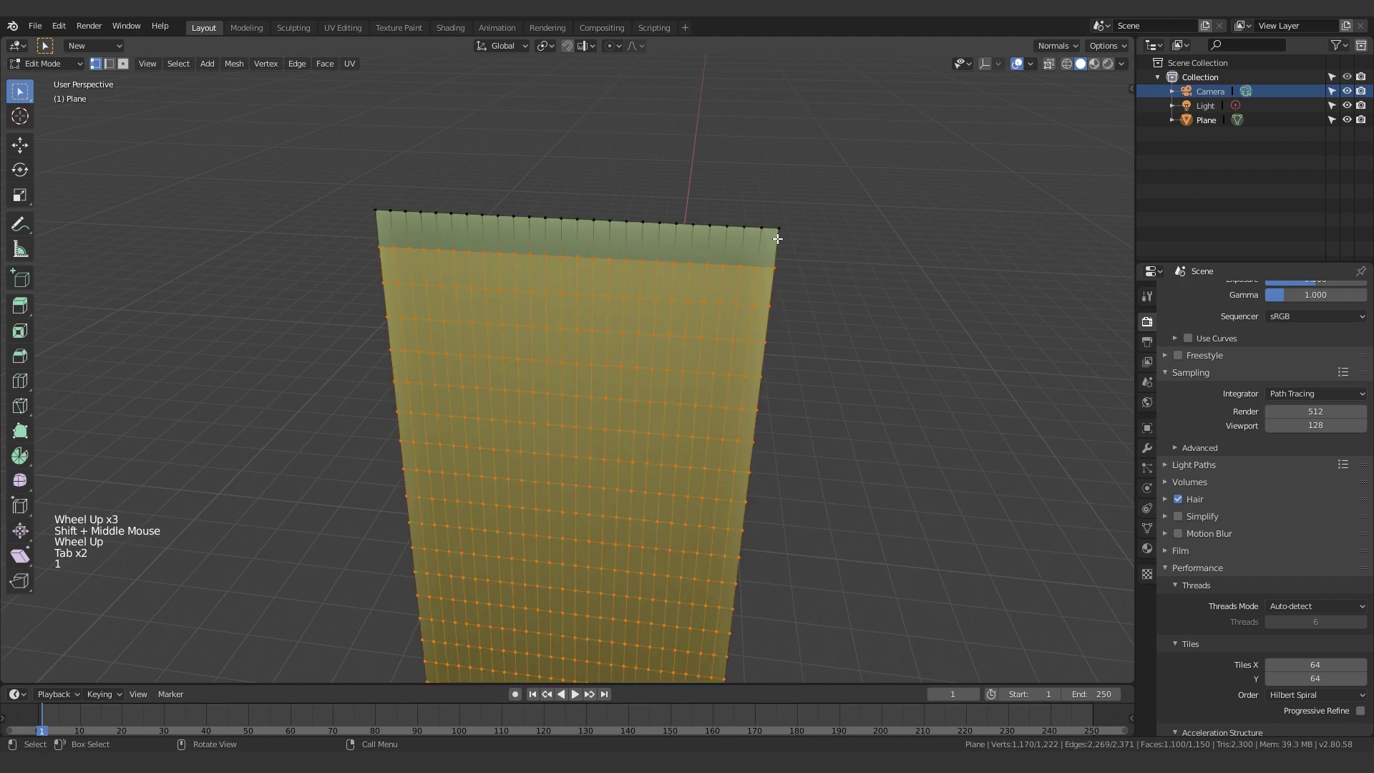
key(alt+a)
shift+middle_drag(687, 279, 717, 299)
click(816, 255)
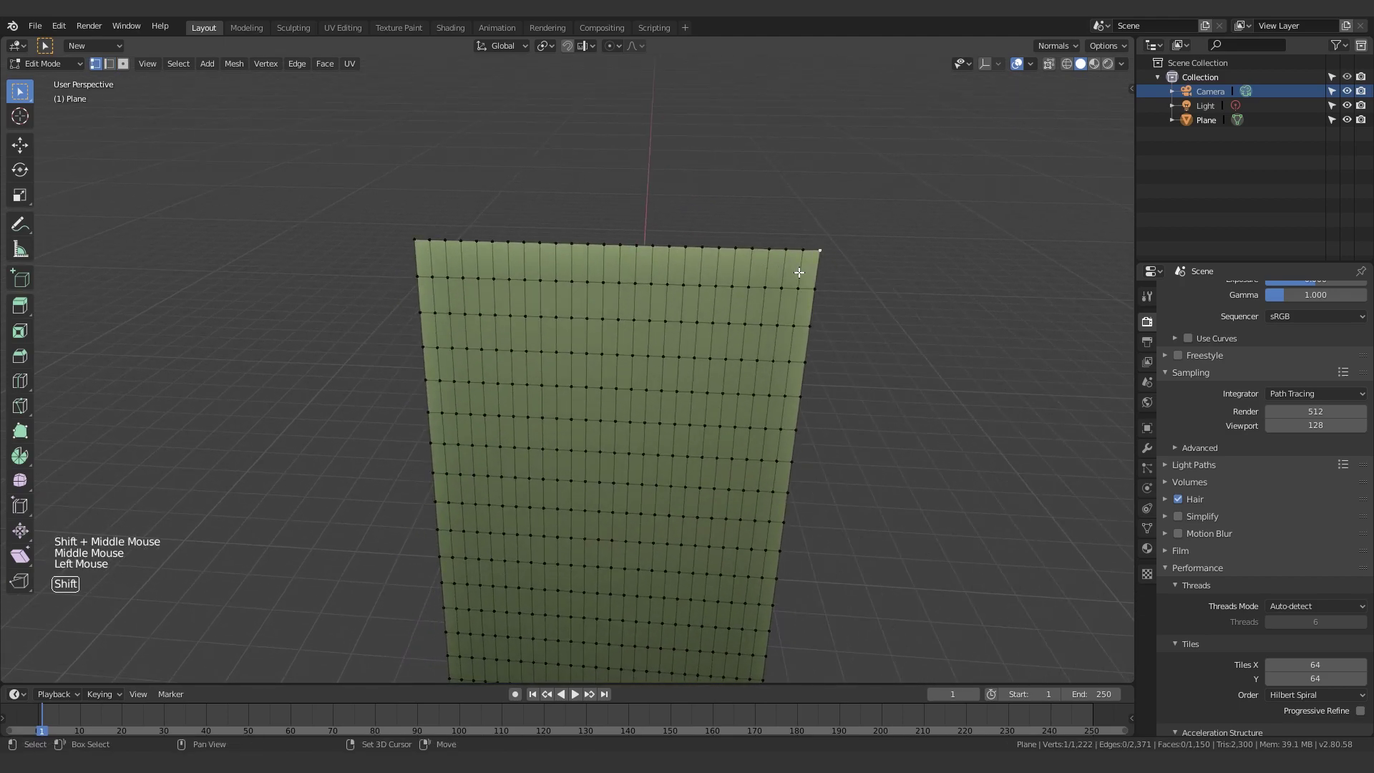
shift+click(770, 252)
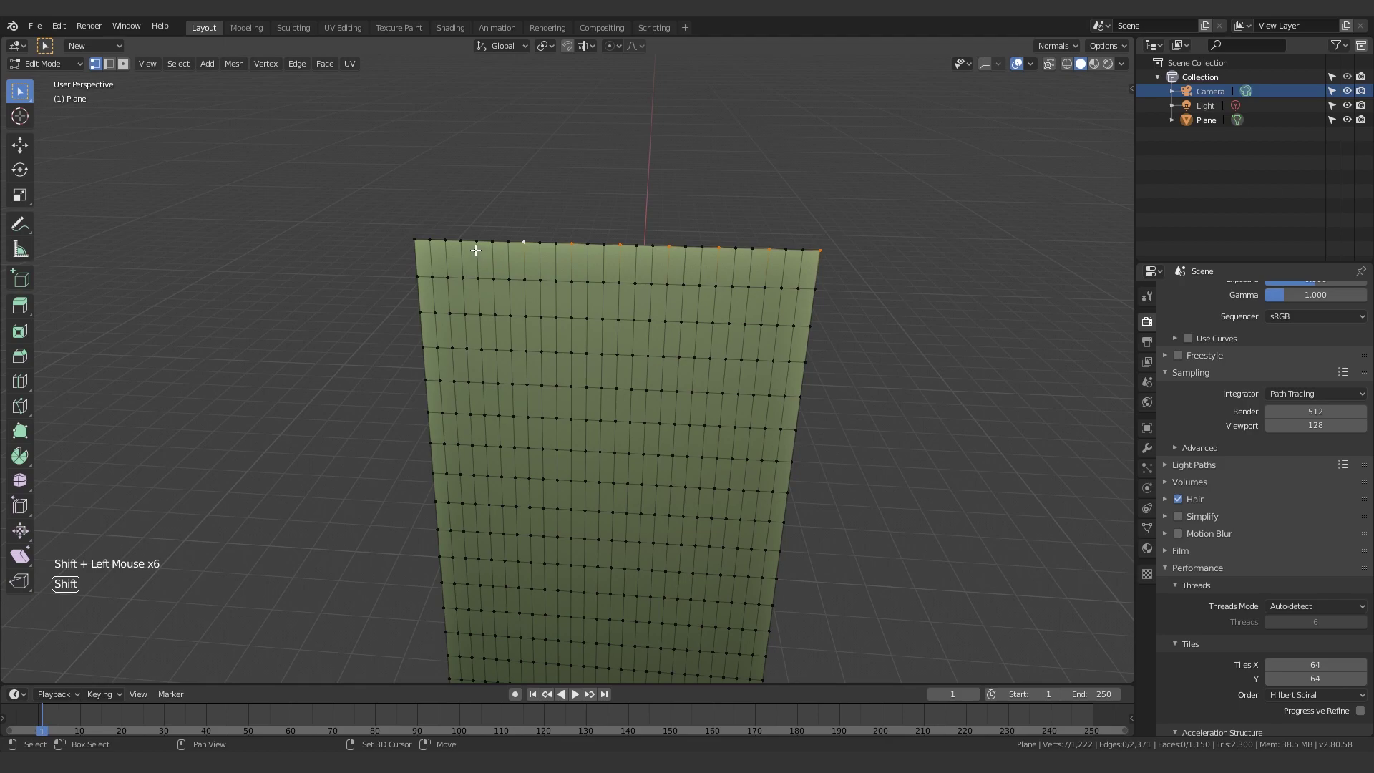
middle_drag(653, 284, 678, 269)
scroll(681, 255, up, 2)
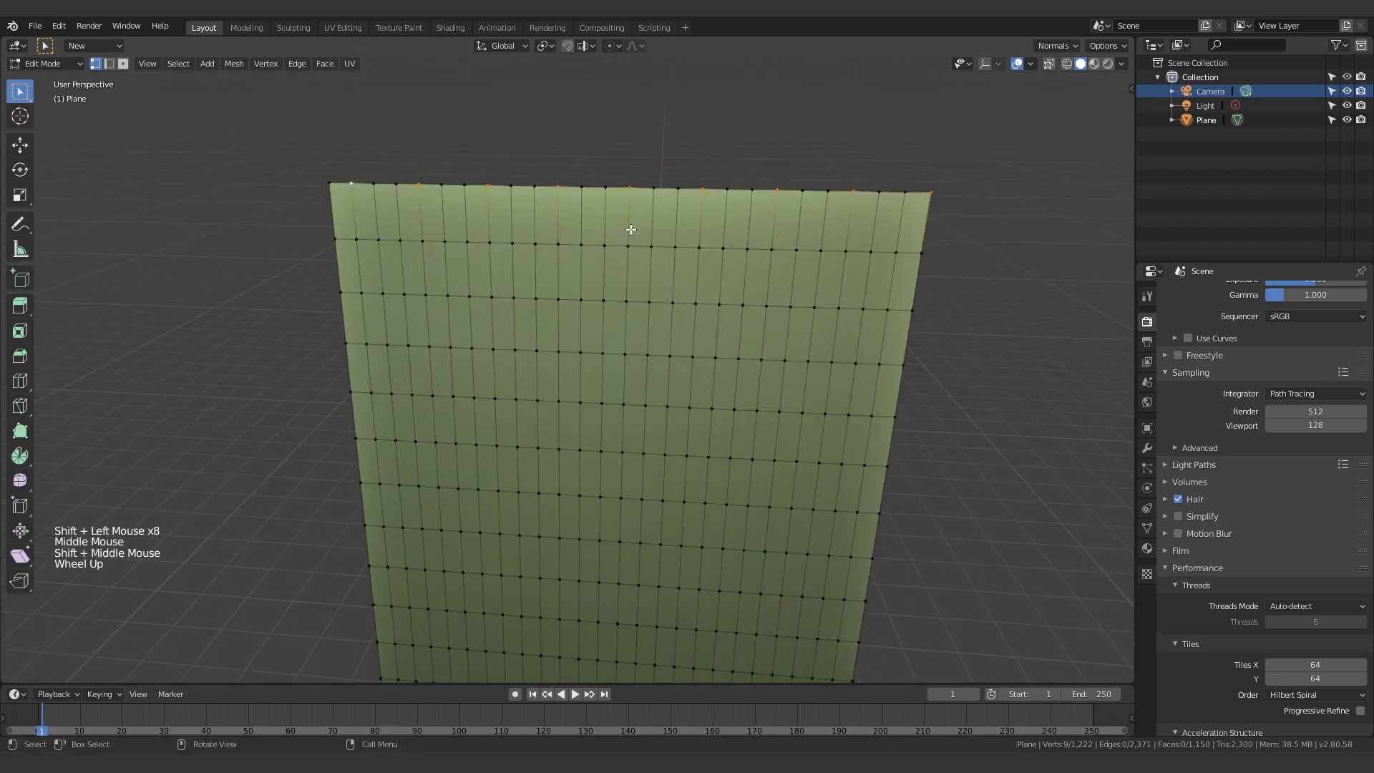
- Create a vertex group 'Group' and assign the top-edge vertices to it
click(1147, 528)
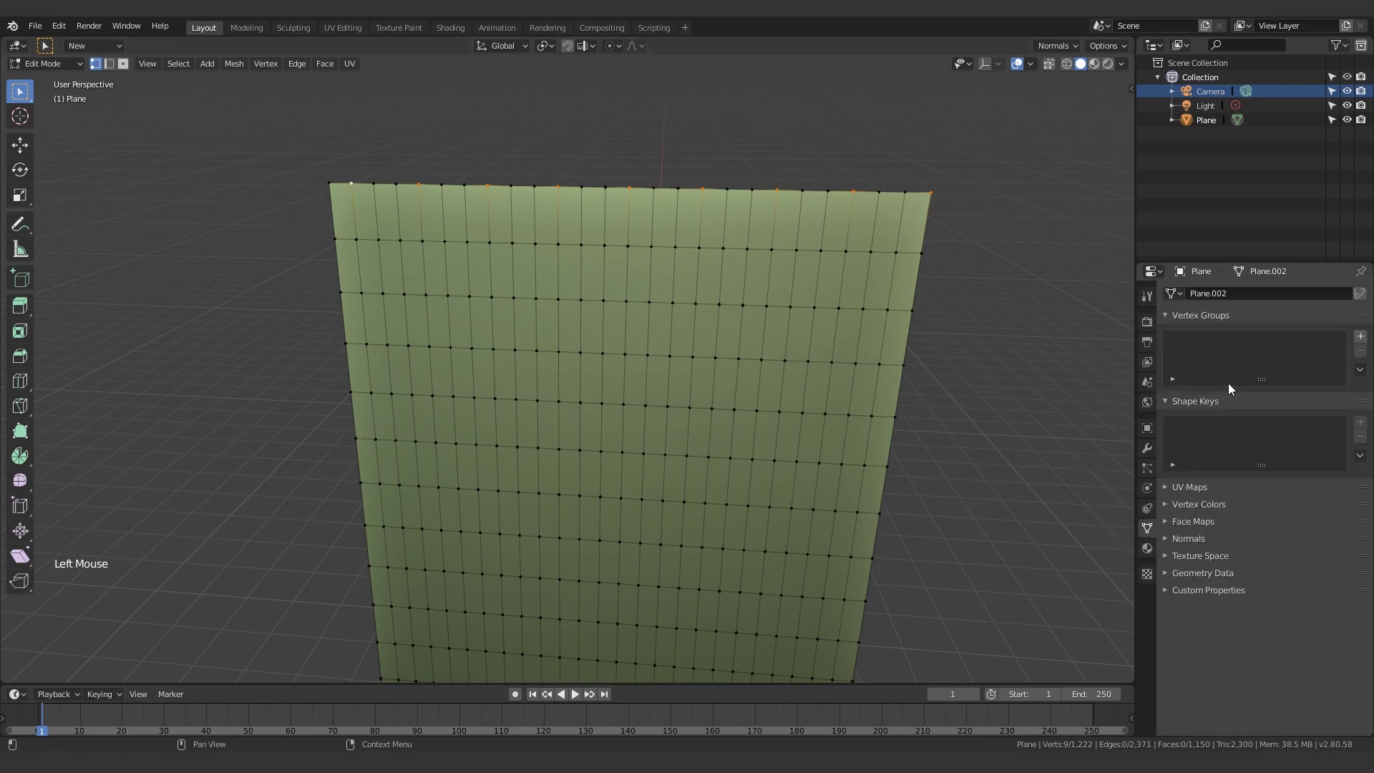
click(1359, 337)
click(1186, 426)
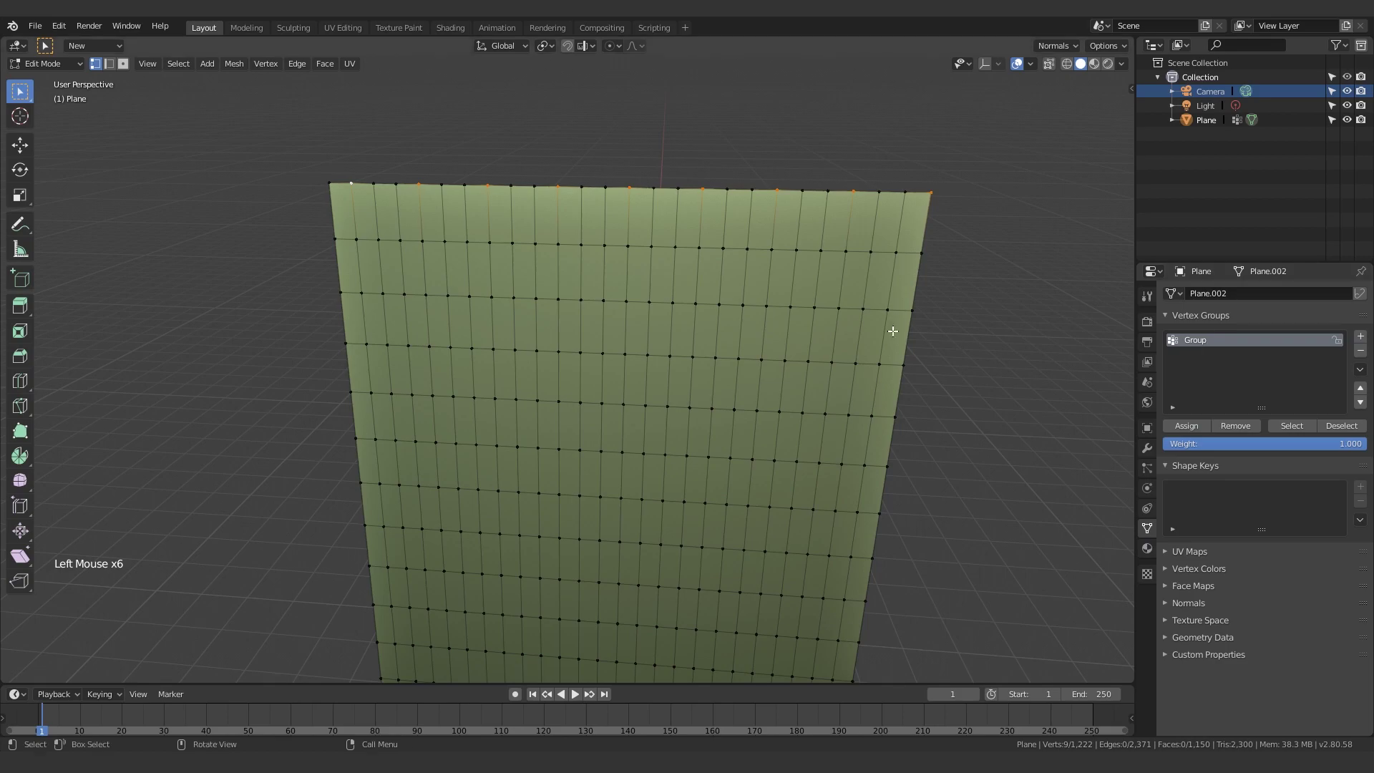
middle_drag(892, 328, 984, 347)
scroll(845, 351, down, 2)
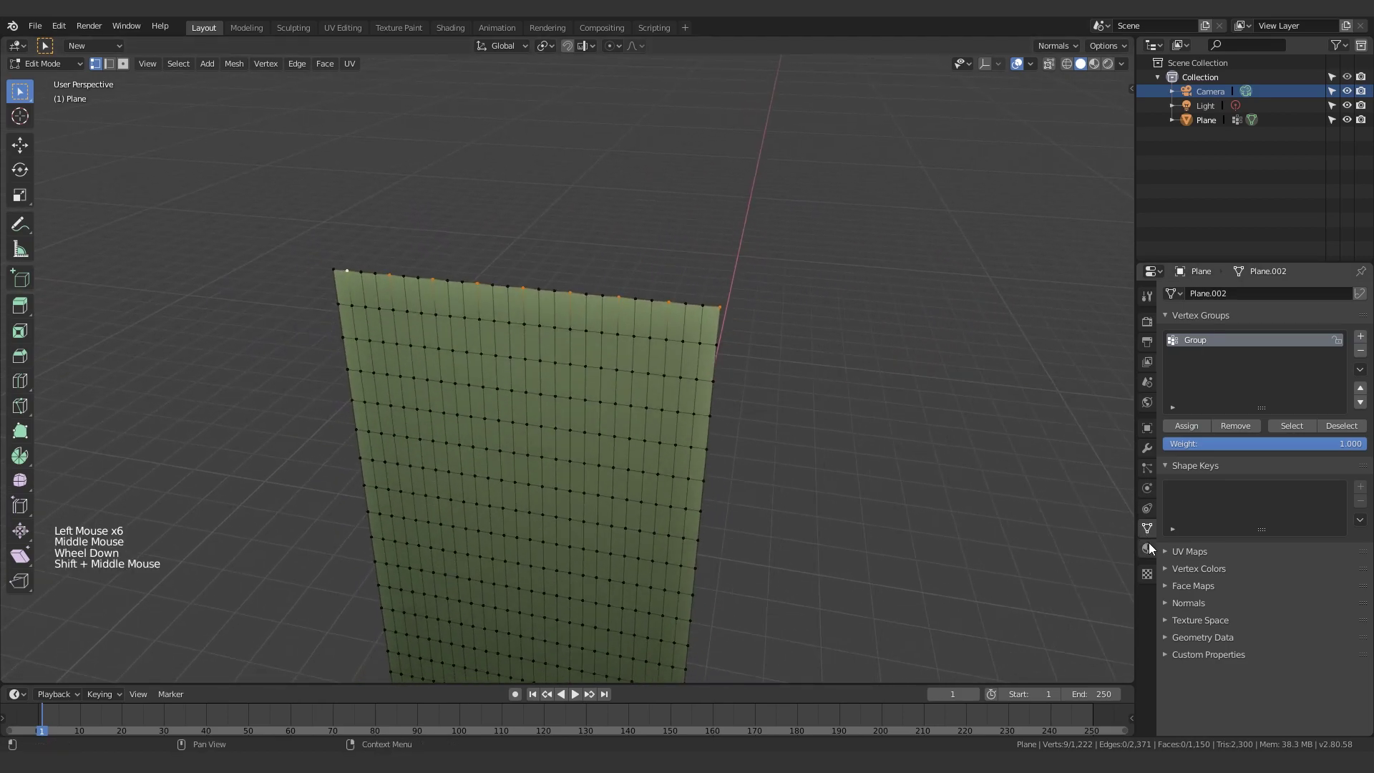
- Add Cloth physics to the panel
click(1145, 471)
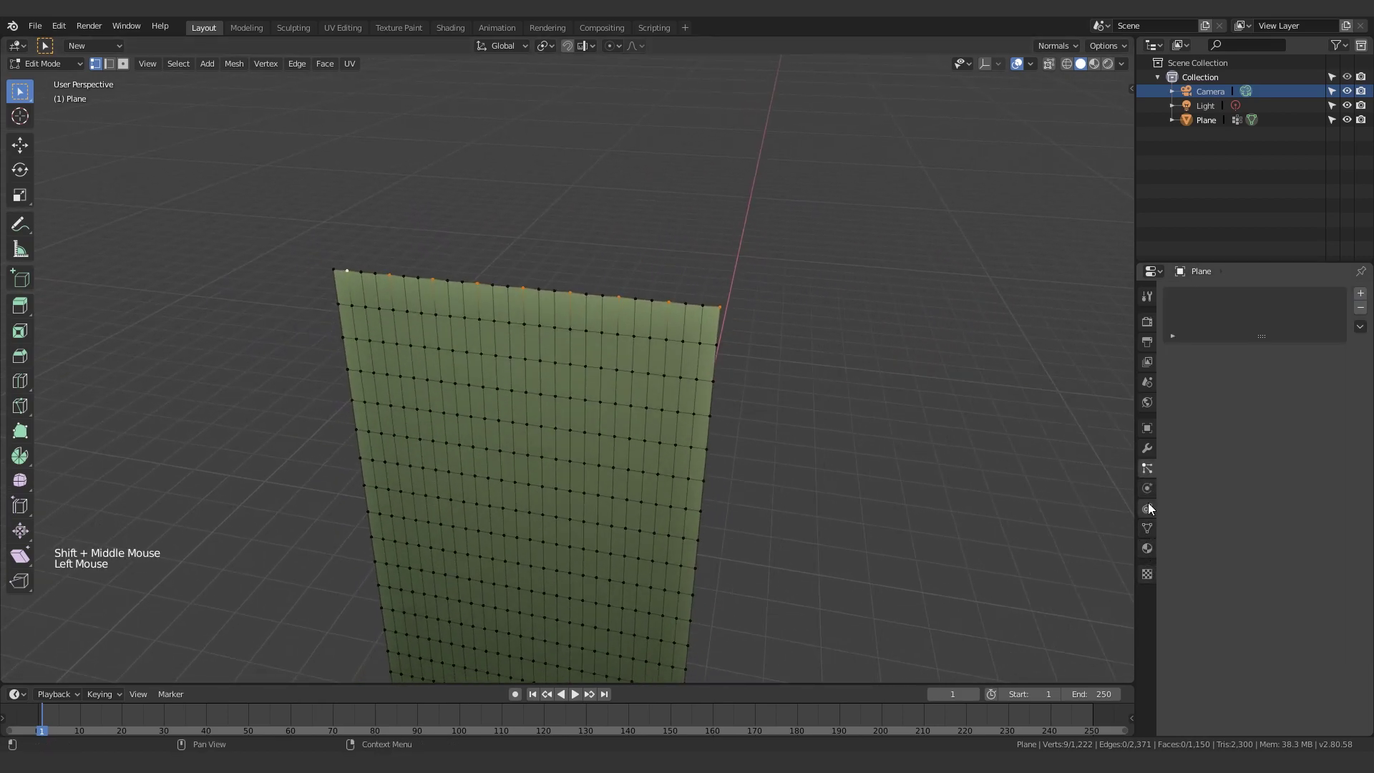
click(1148, 504)
click(1149, 493)
shift+middle_drag(1096, 432, 1110, 401)
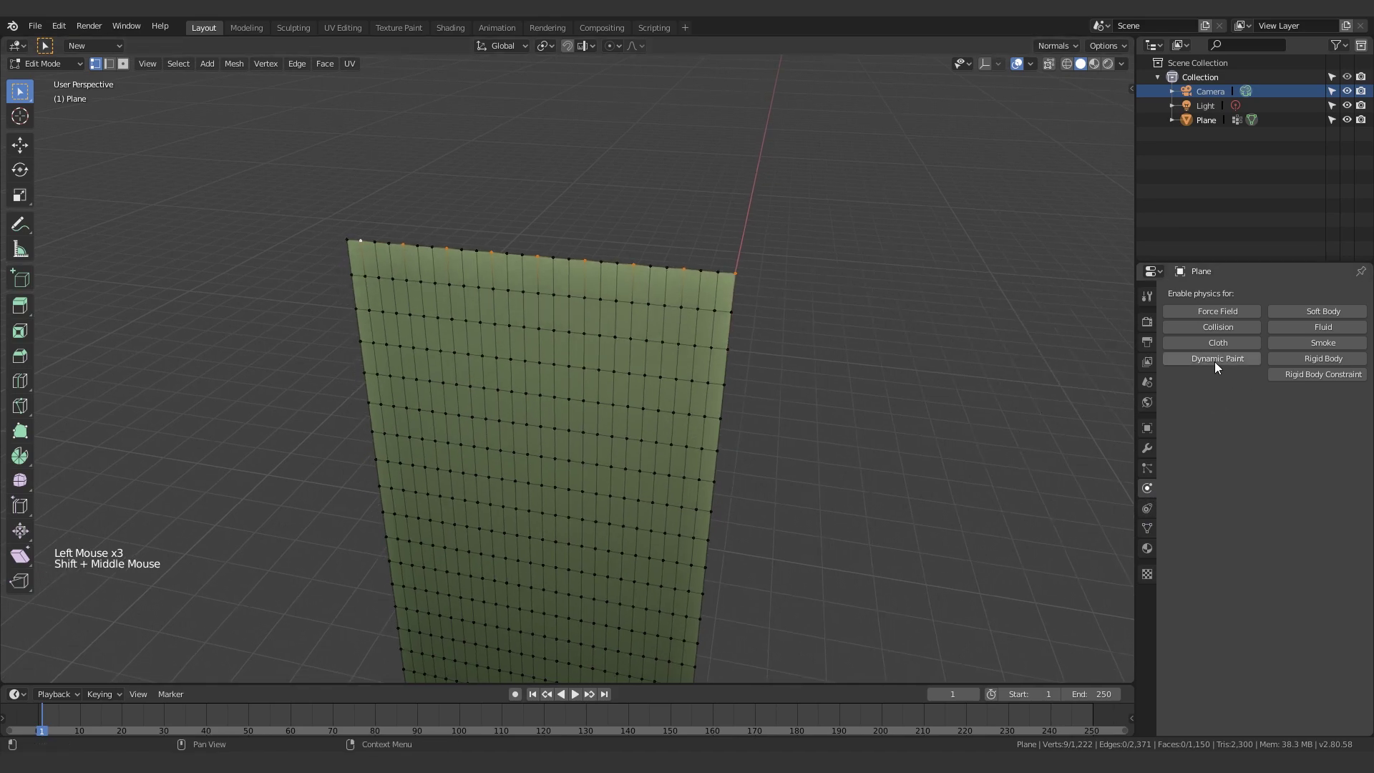
click(1218, 342)
scroll(1228, 500, down, 7)
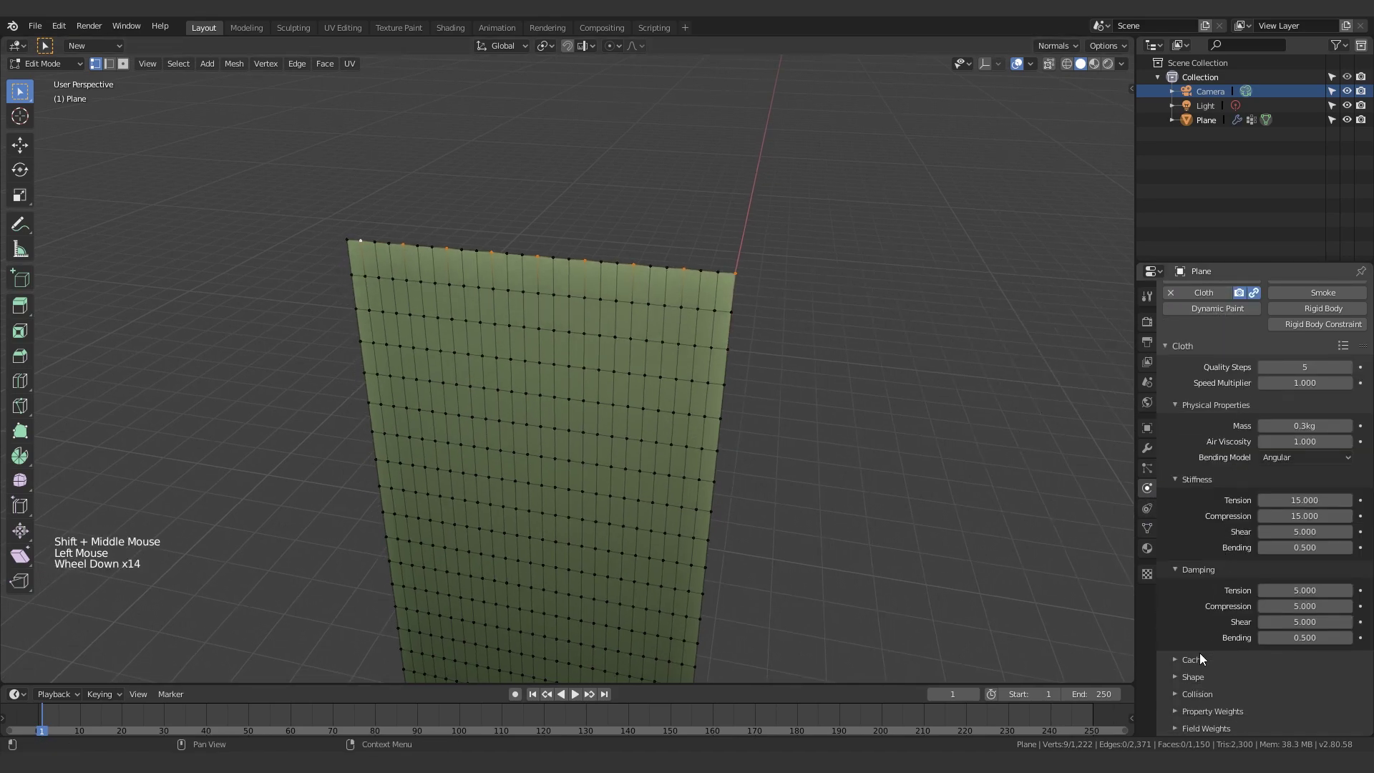
- Set the cloth's Shape pin group to 'Group'
click(1197, 694)
scroll(1242, 667, down, 5)
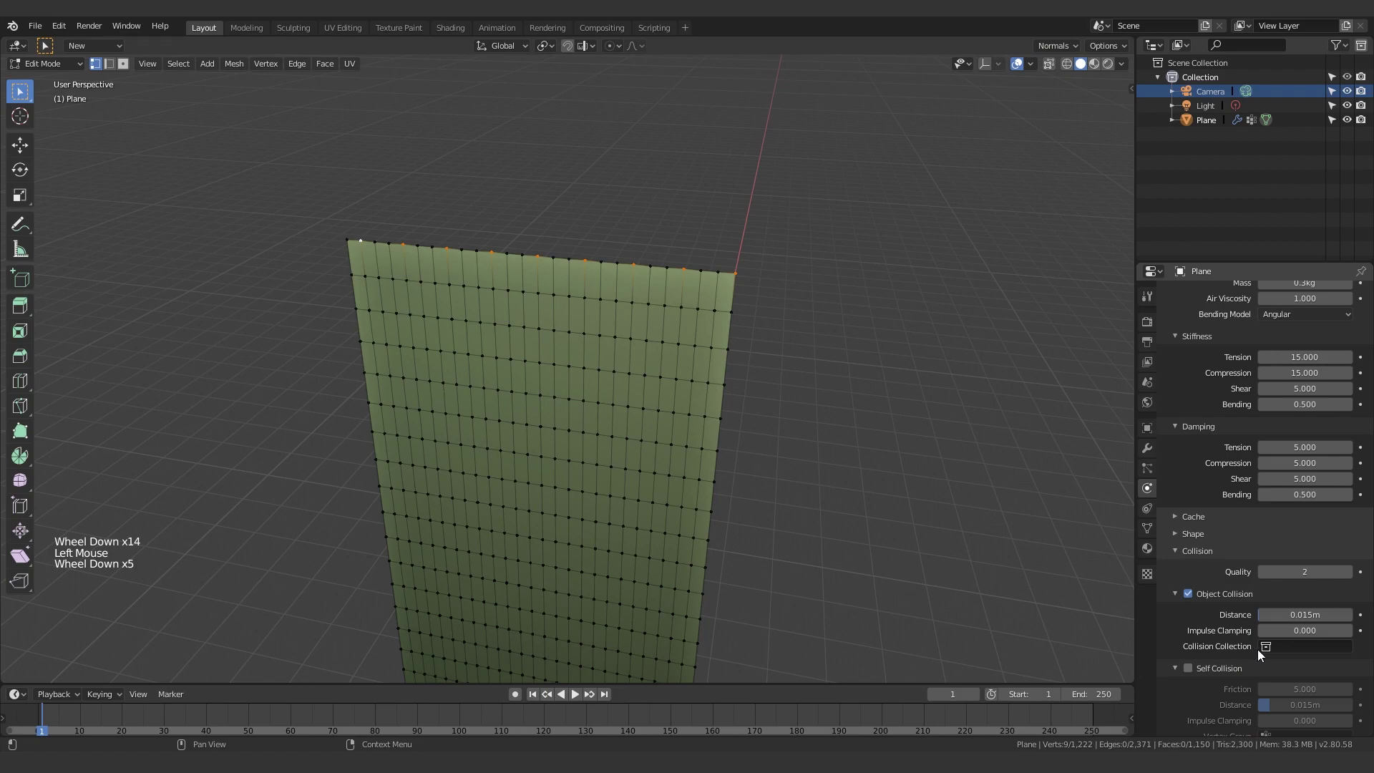
click(1192, 534)
click(1265, 554)
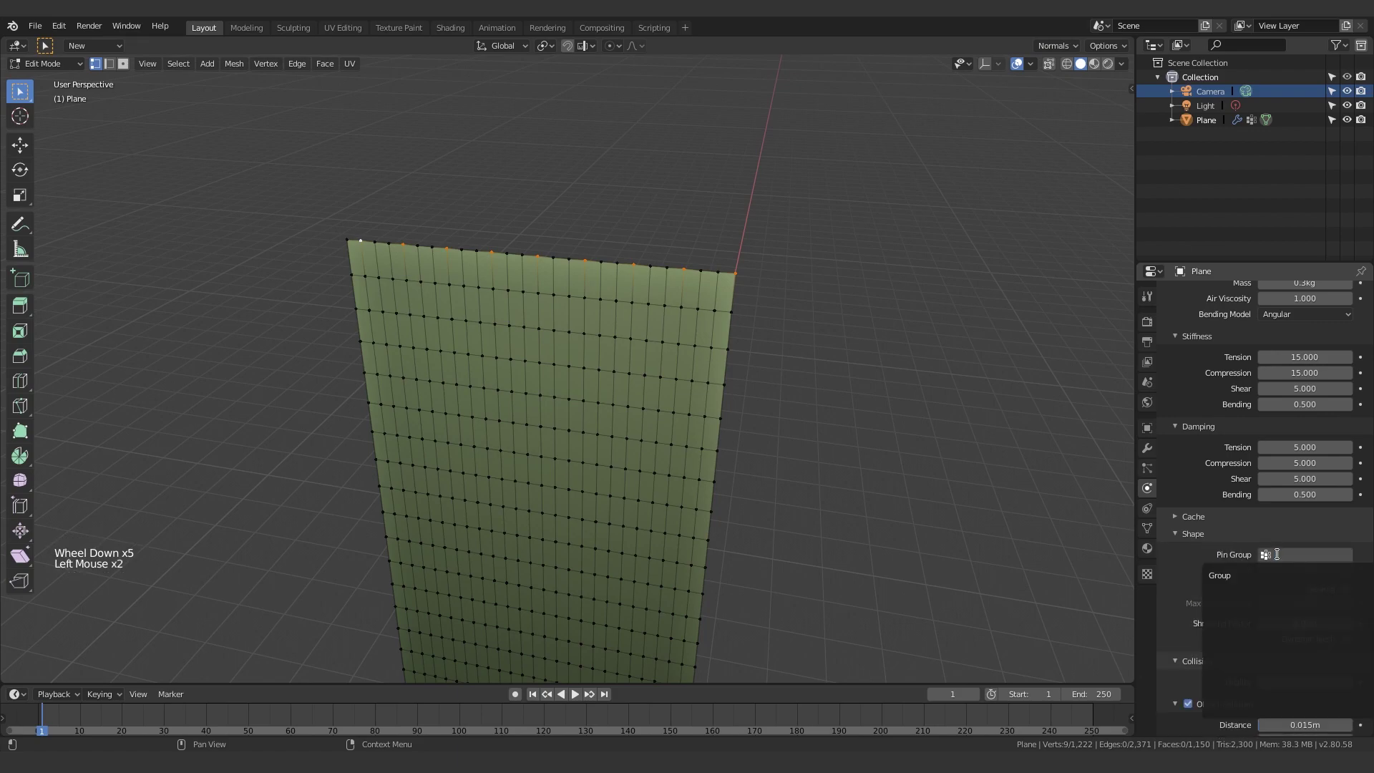
click(1281, 573)
mouse_move(923, 393)
shift+middle_down()
mouse_move(930, 423)
mouse_move(924, 380)
shift+middle_up()
- Rewind to frame 1 and play the cloth simulation in Object Mode
click(532, 693)
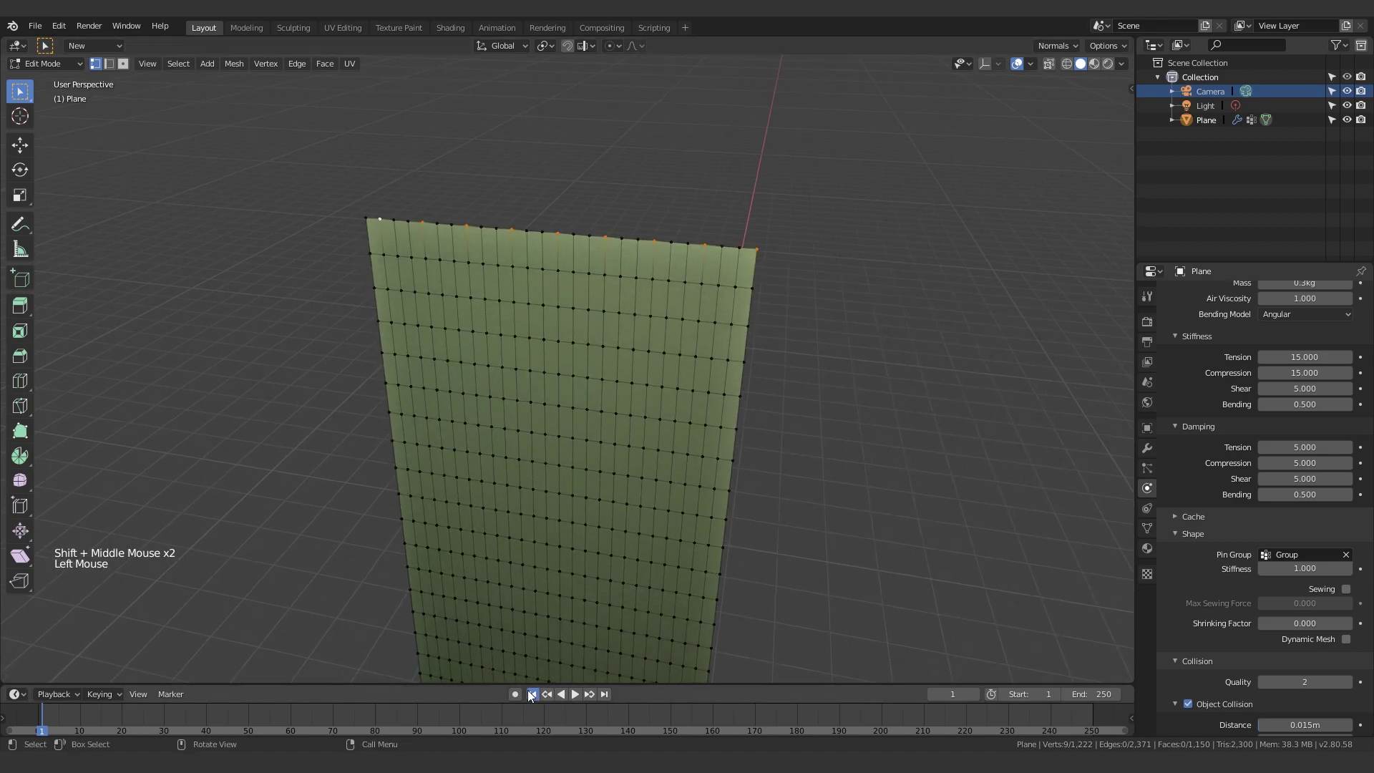
click(574, 694)
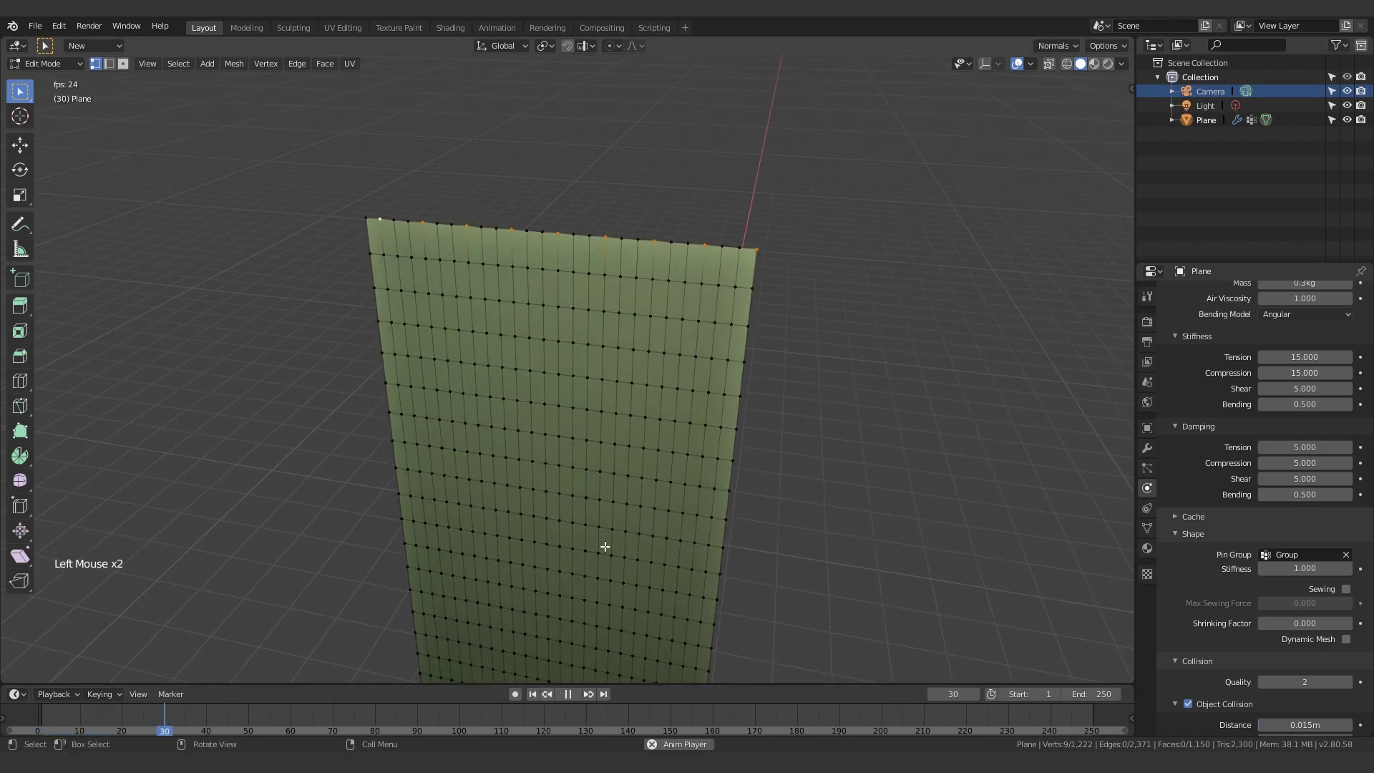
click(529, 696)
key(Tab)
scroll(896, 518, up, 4)
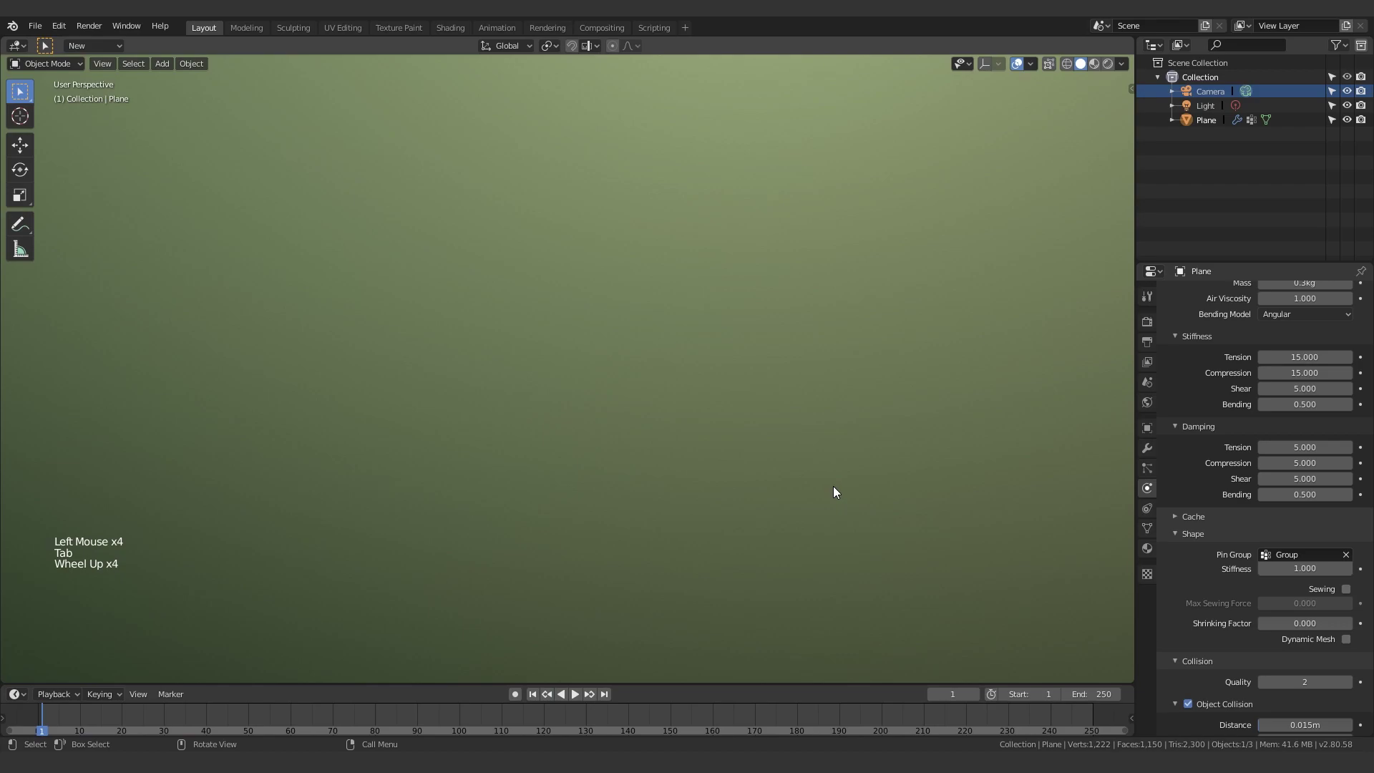
scroll(835, 491, down, 6)
middle_drag(819, 500, 665, 423)
key(Tab)
middle_drag(657, 337, 665, 364)
key(Tab)
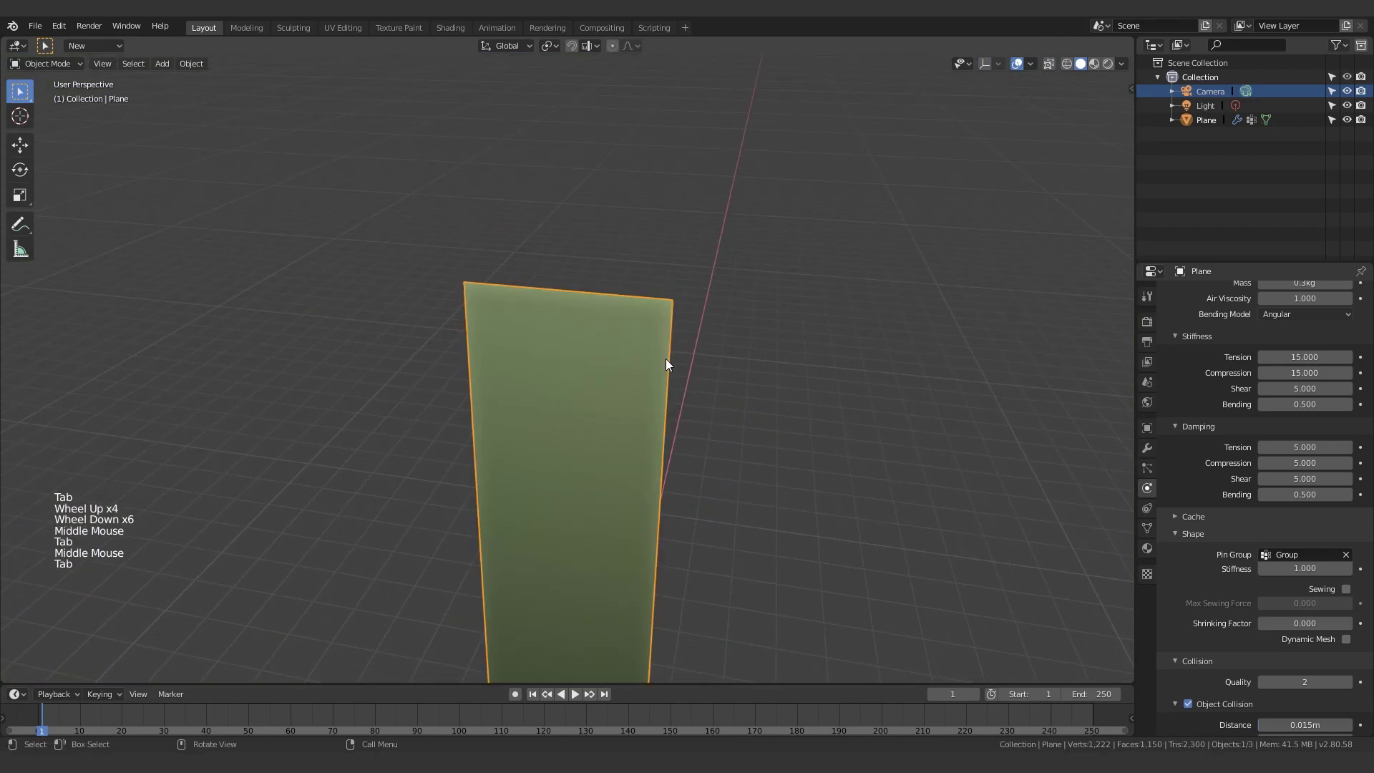
click(547, 698)
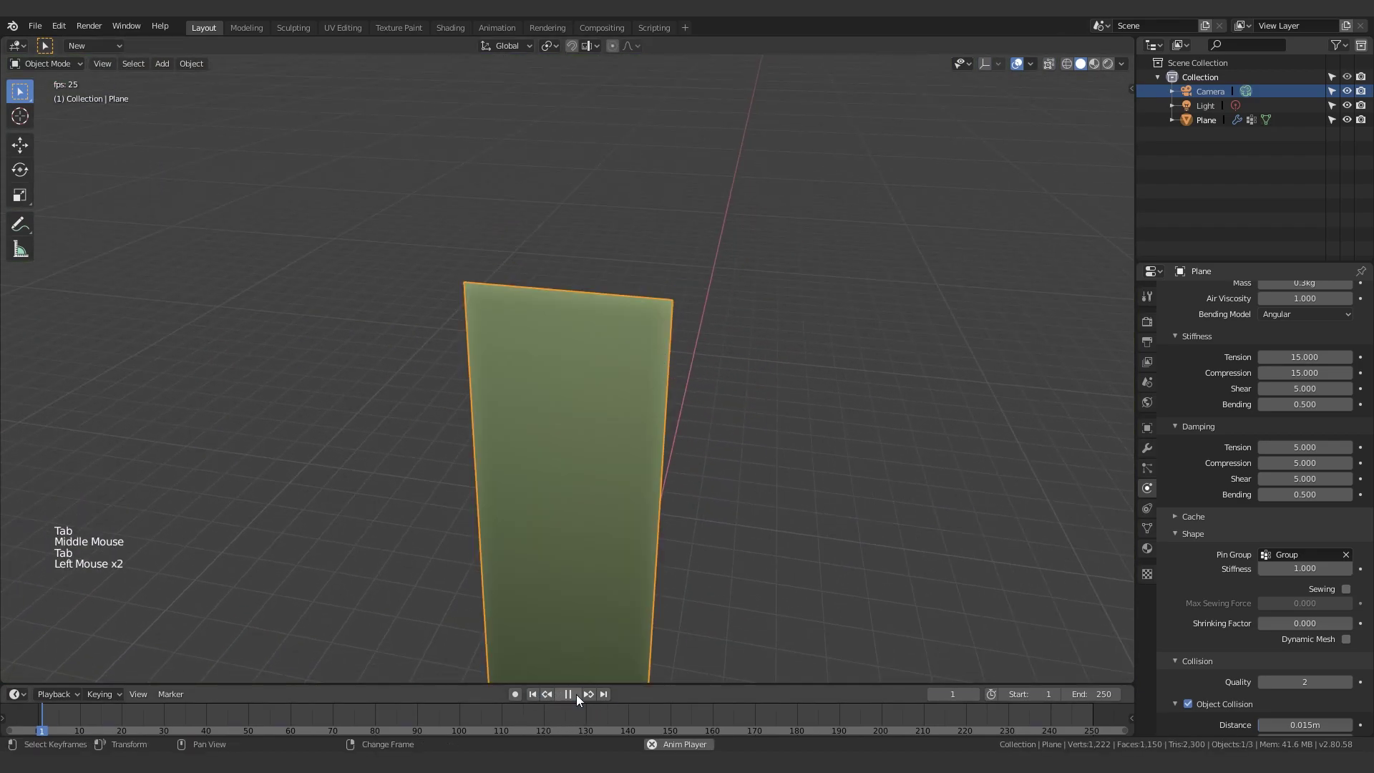
- Stop playback at frame 1, enter Edit Mode and clear the vertex selection
click(577, 694)
click(530, 693)
shift+middle_drag(601, 564, 636, 499)
key(Tab)
middle_drag(653, 405, 626, 325)
key(alt+a)
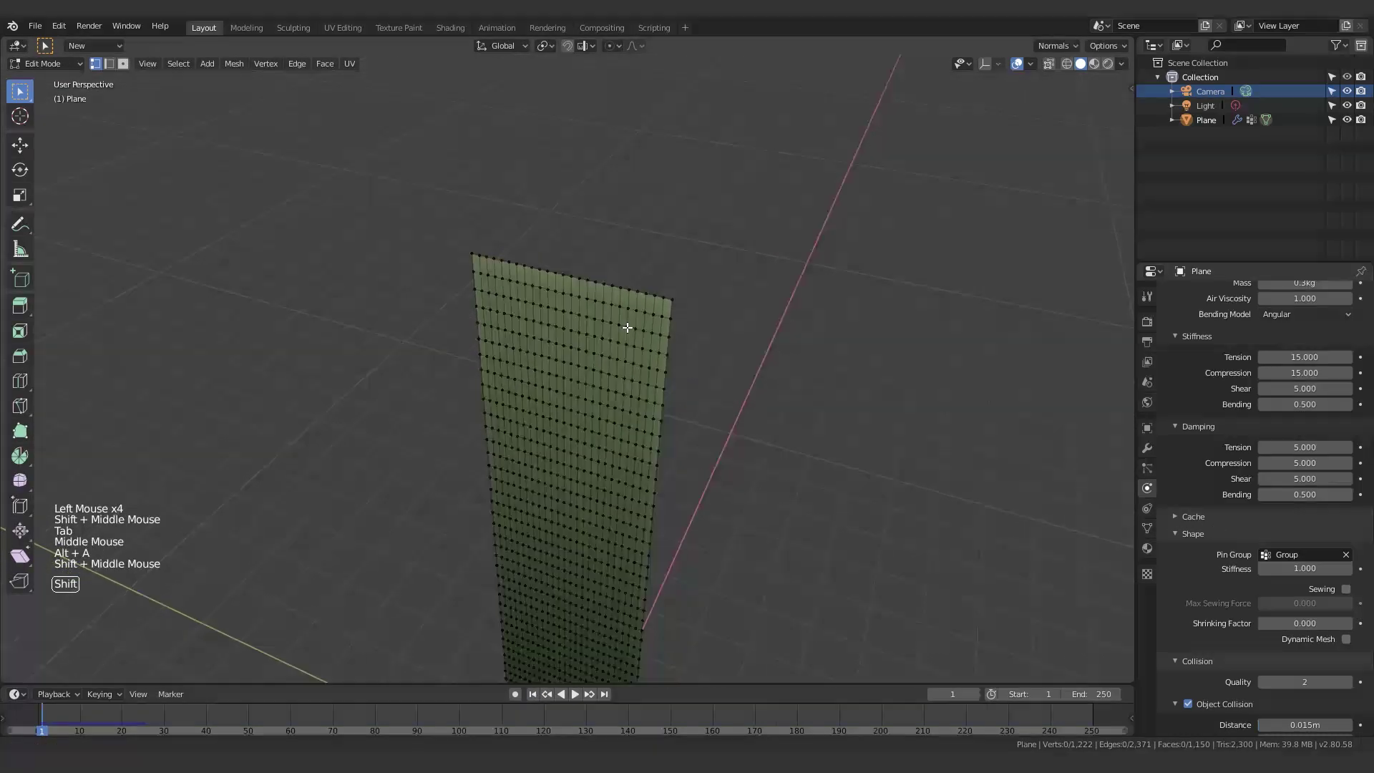
scroll(648, 290, up, 2)
shift+middle_drag(752, 227, 852, 196)
key(ctrl+z)
key(Tab)
key(Tab)
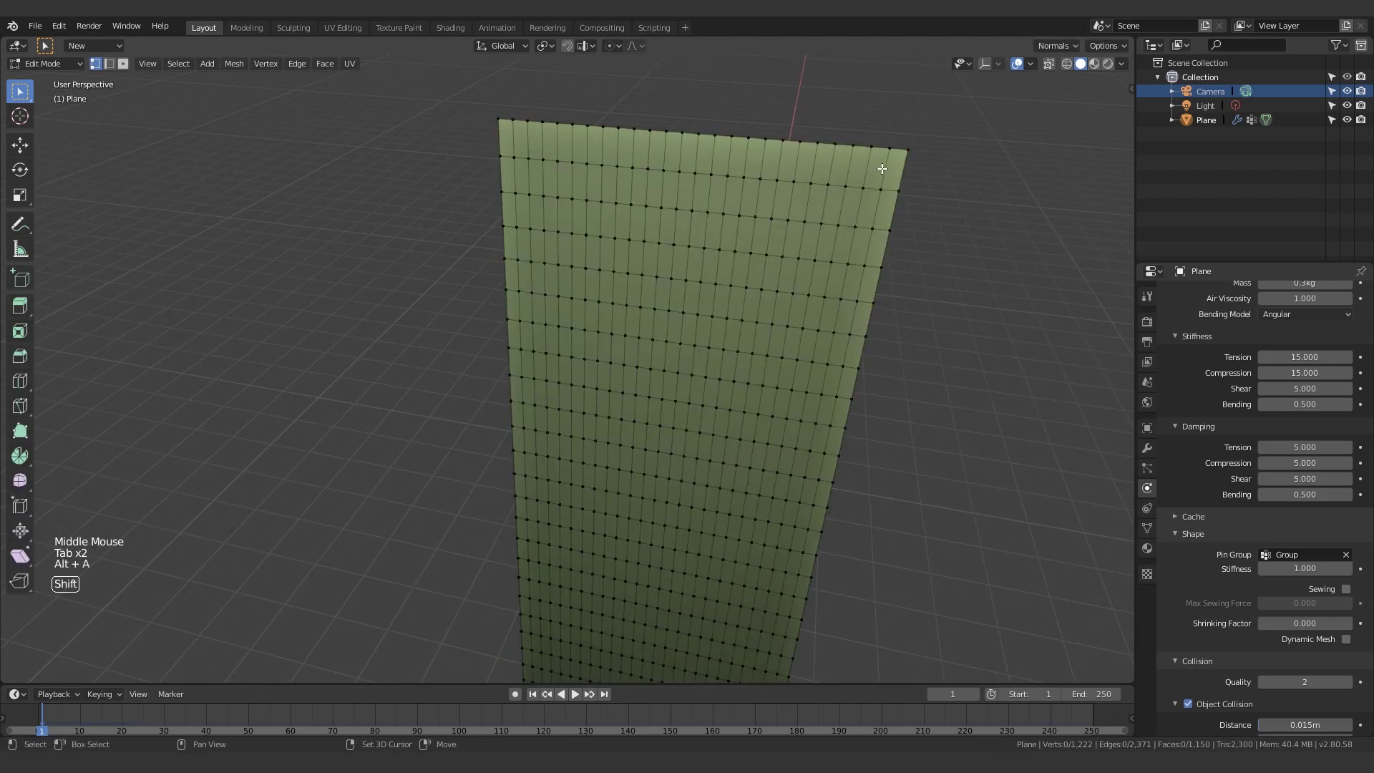
- Select every other vertical edge loop, starting from the rightmost one
alt+shift+click(885, 168)
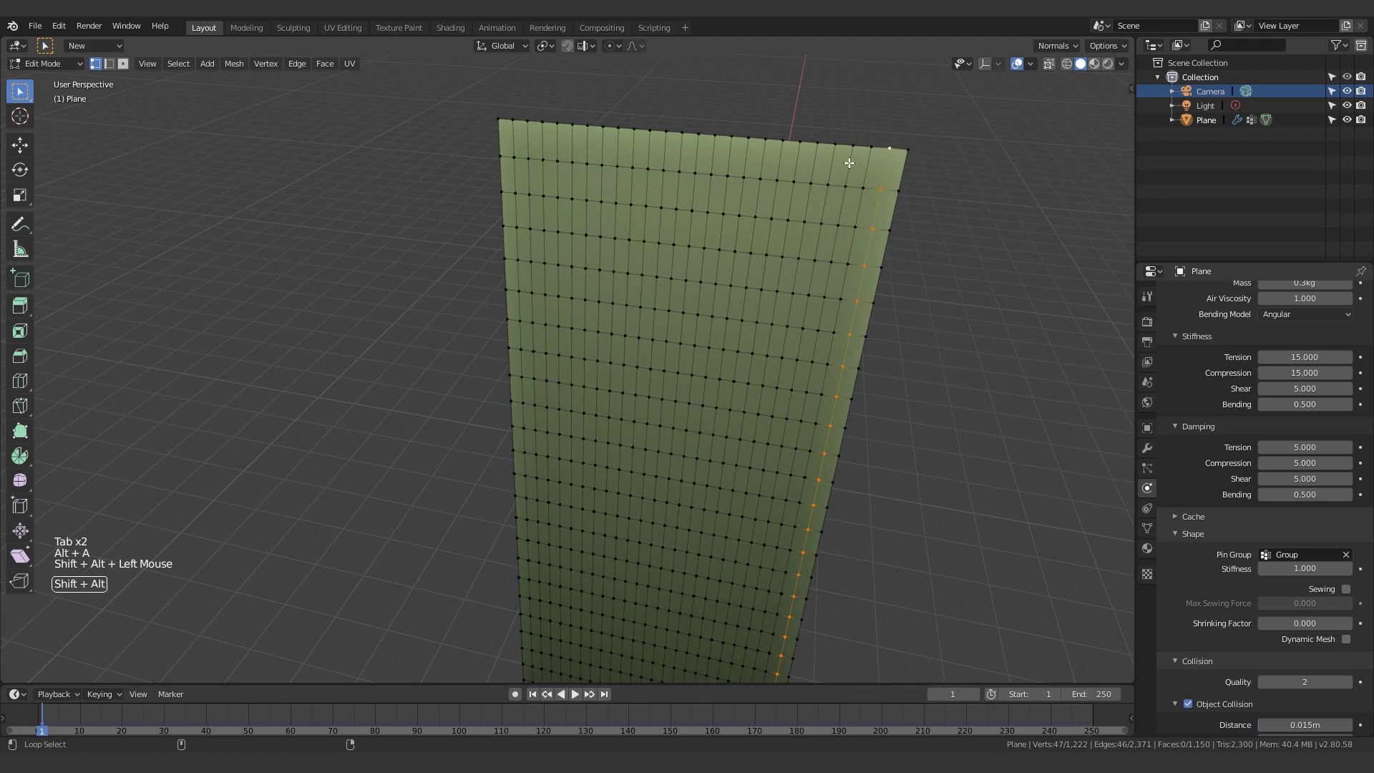
alt+shift+click(759, 169)
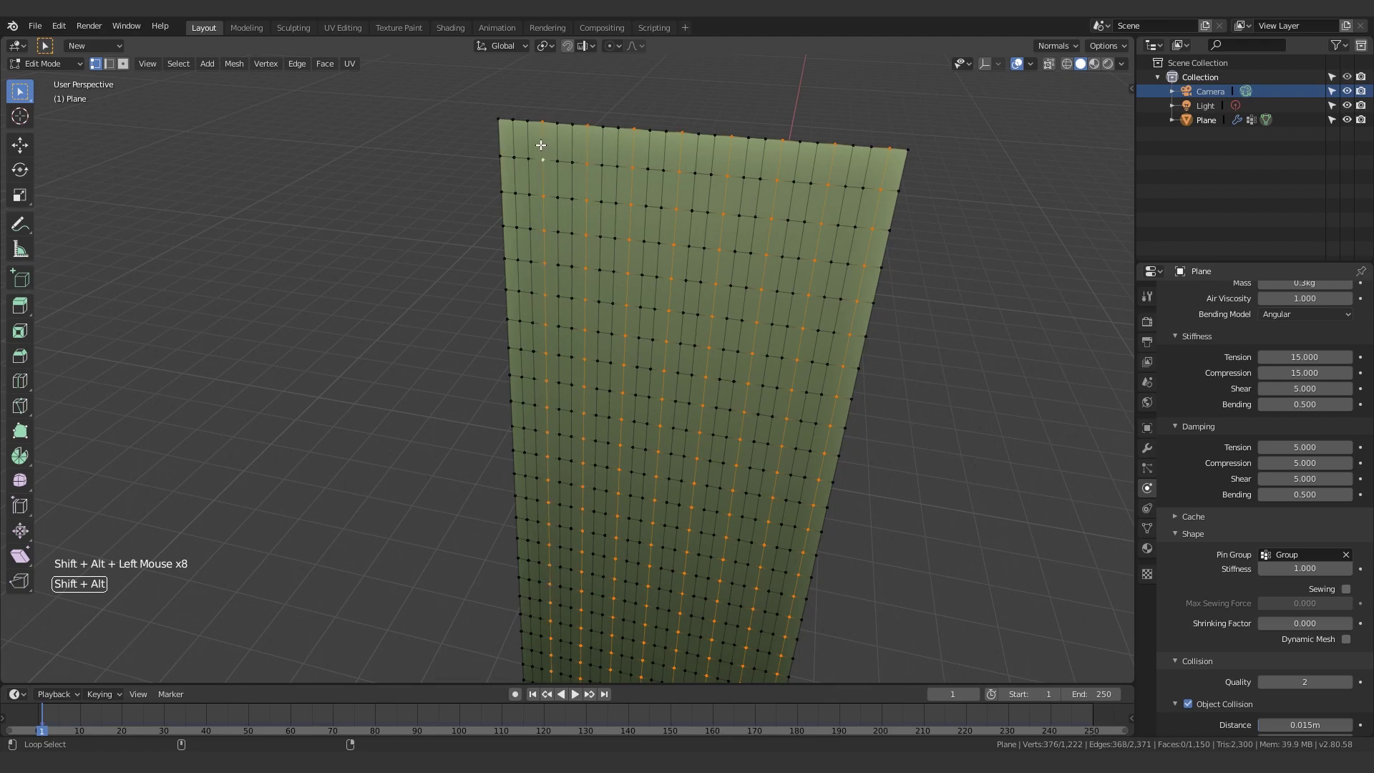
middle_drag(543, 161, 597, 193)
scroll(632, 193, down, 2)
key(g)
key(x)
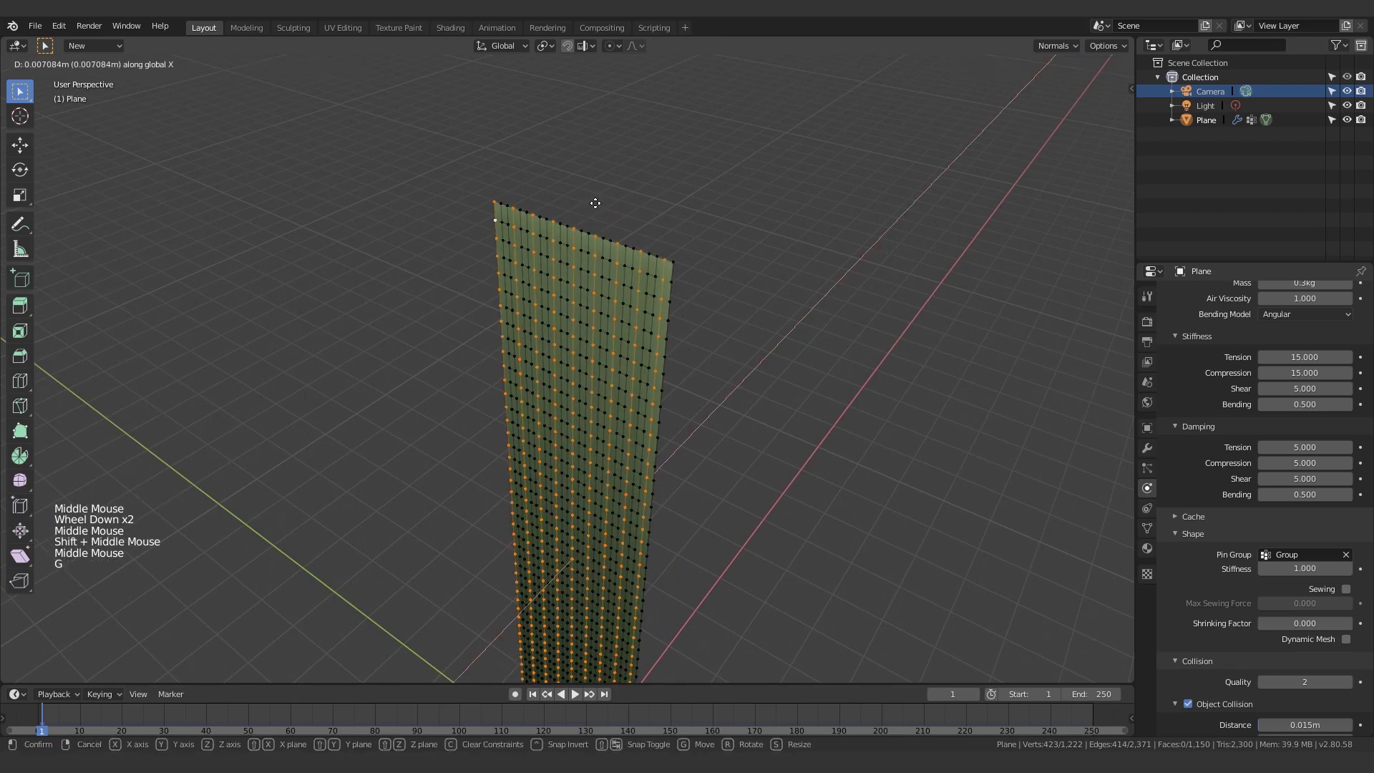
right_click(559, 207)
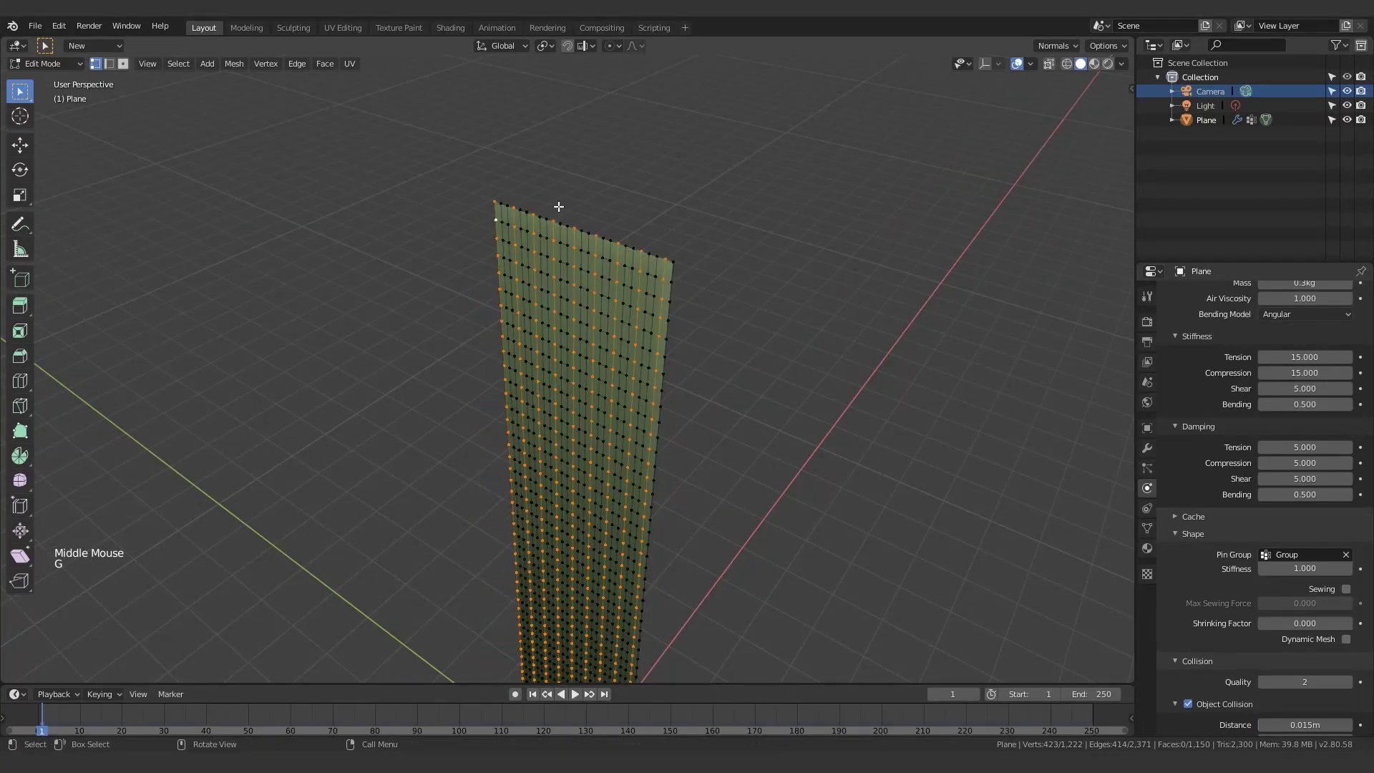
- With proportional editing on, shift the selected loops 0.261 m along X at falloff size 0.16
click(611, 46)
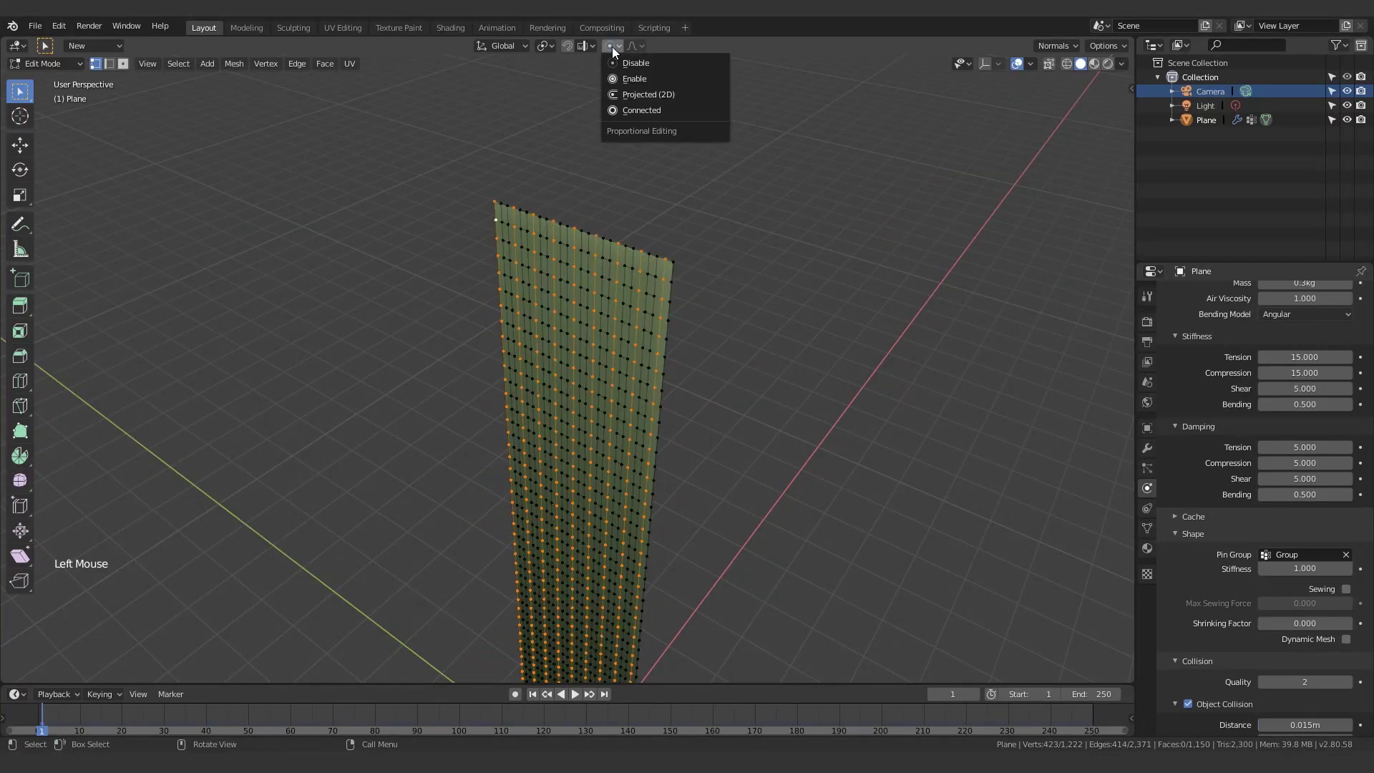
click(630, 110)
shift+middle_drag(625, 131, 649, 97)
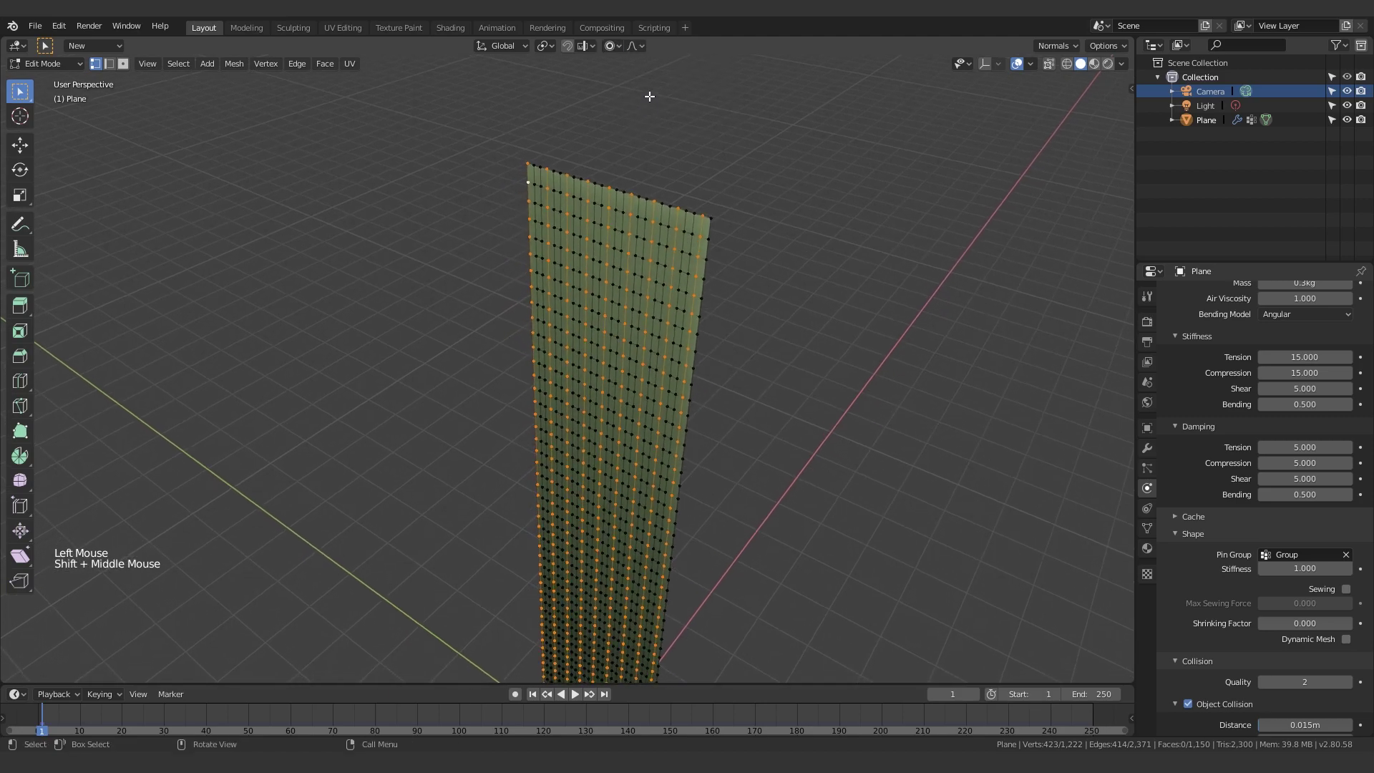
click(636, 47)
key(g)
key(x)
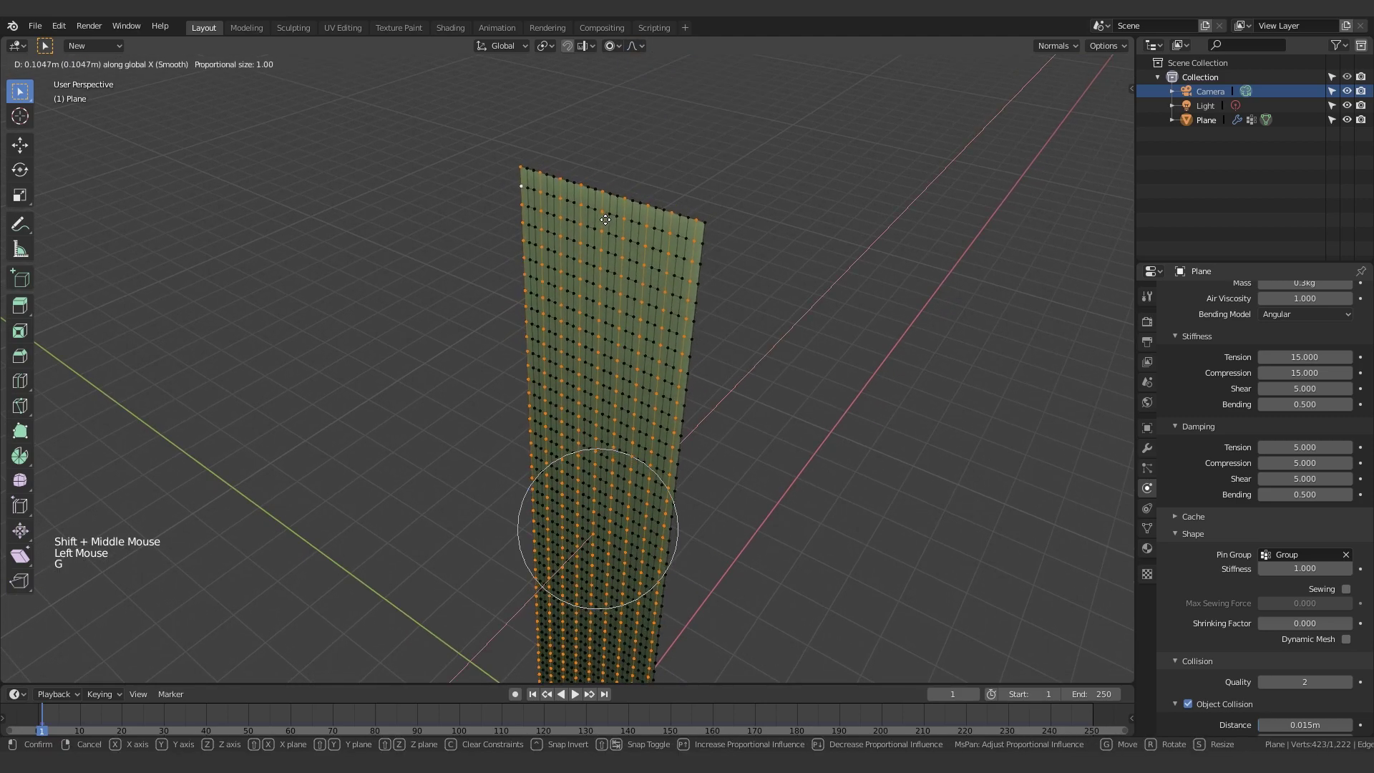
scroll(600, 218, up, 11)
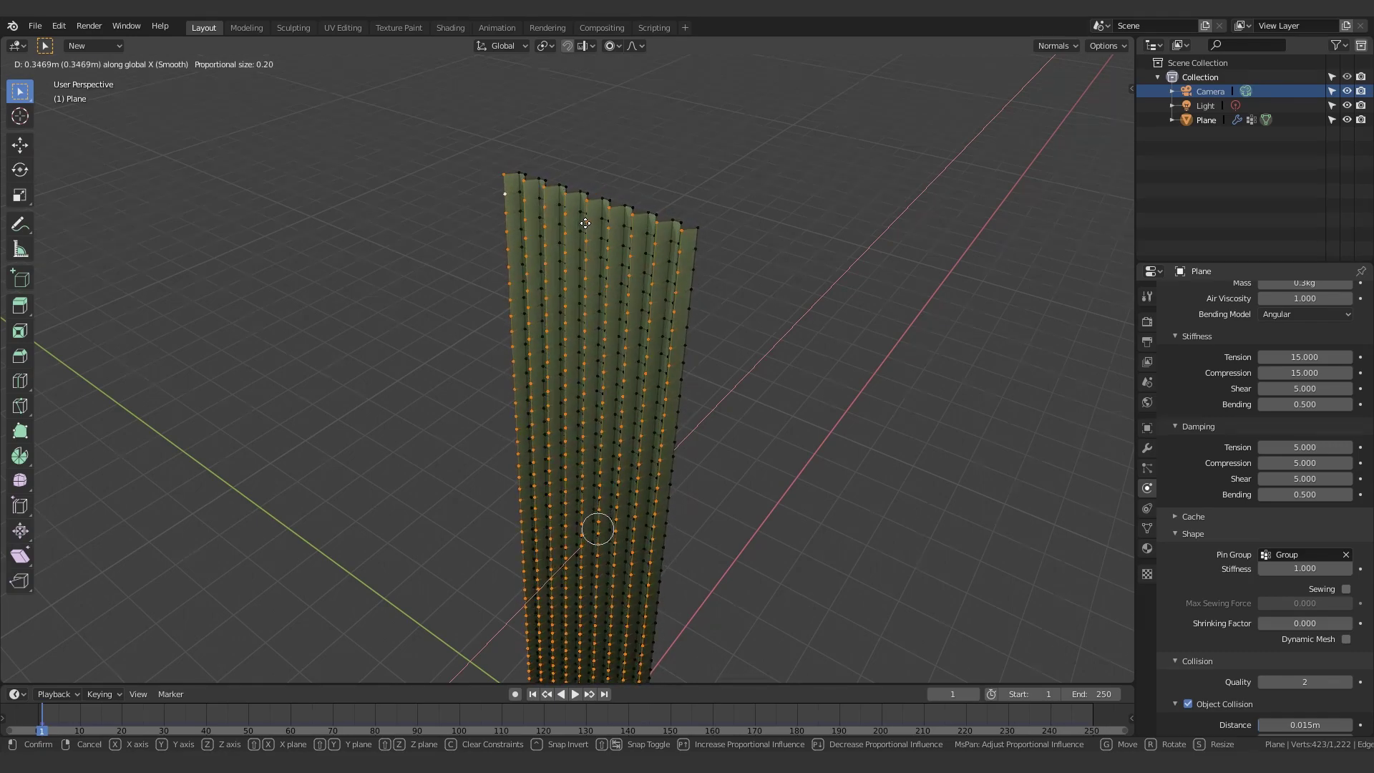
scroll(594, 216, down, 1)
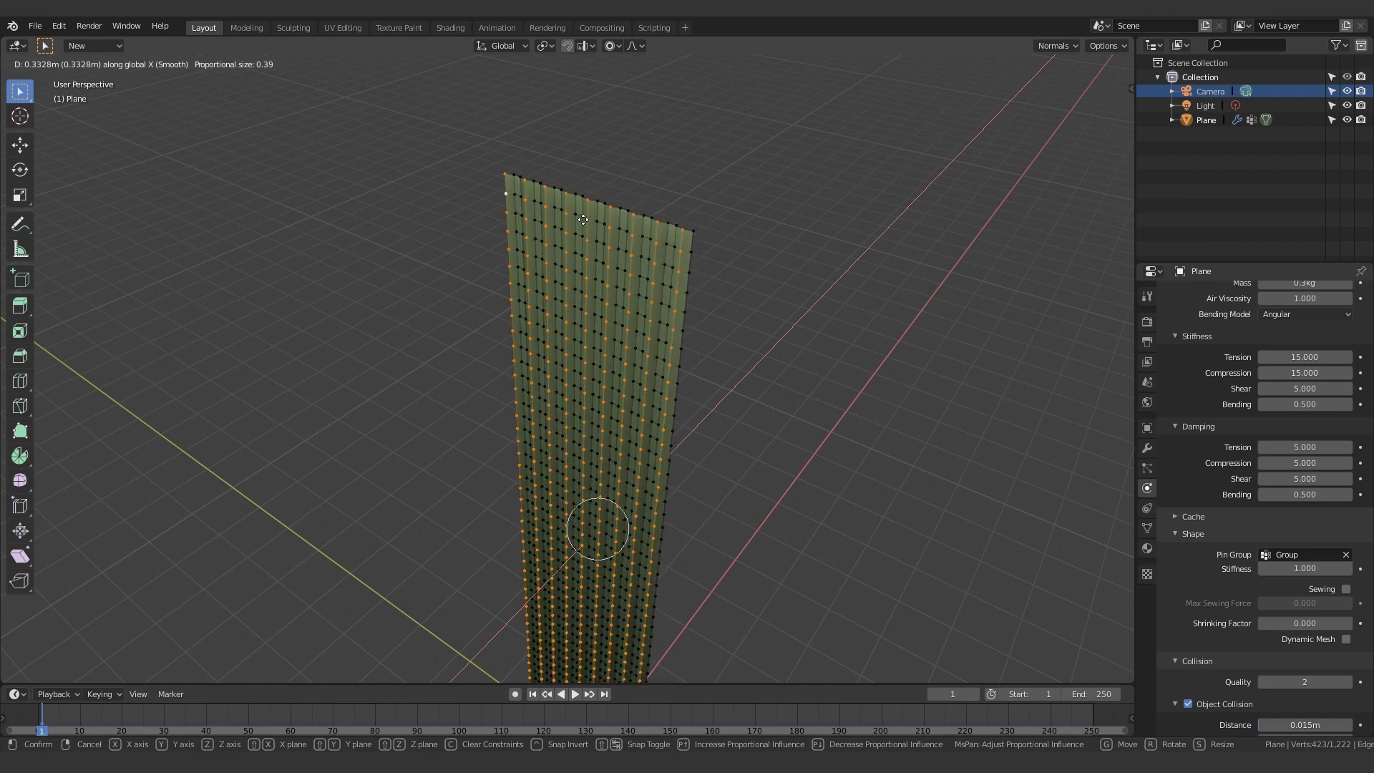
scroll(590, 213, up, 9)
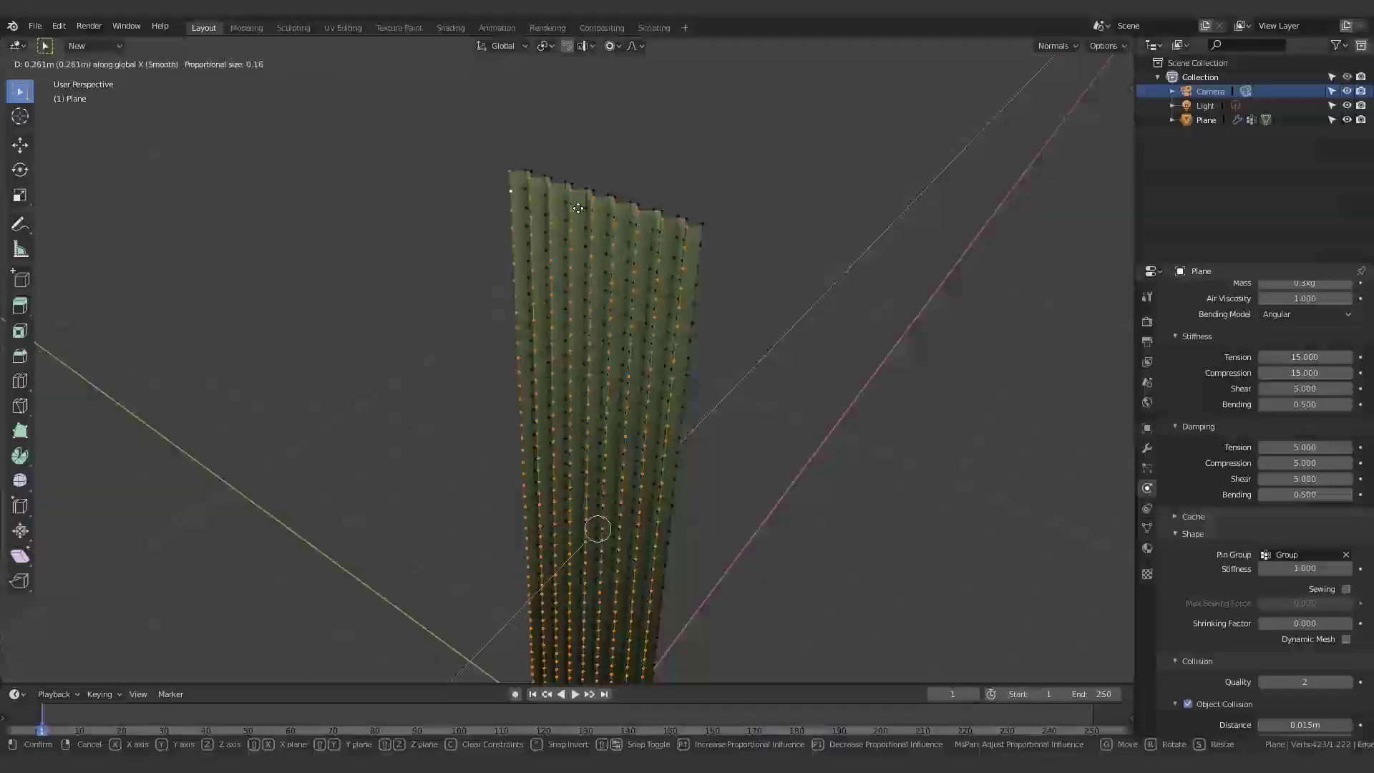
- Confirm the pleating move and return to Object Mode to inspect the pleats
click(572, 222)
key(Tab)
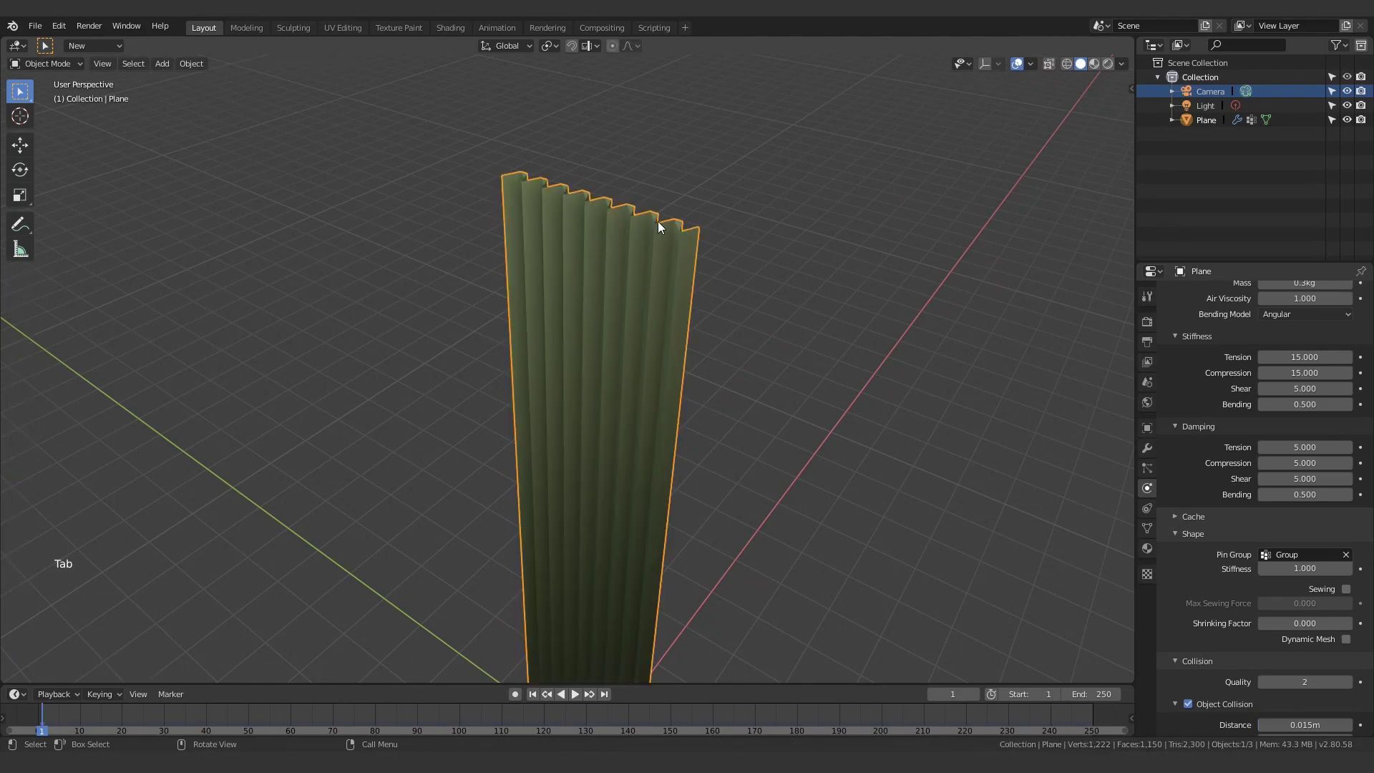
middle_drag(658, 221, 828, 203)
scroll(709, 272, up, 2)
scroll(715, 277, up, 1)
scroll(776, 267, down, 1)
scroll(797, 260, up, 1)
scroll(799, 260, down, 1)
- Add a level 2 Subdivision Surface modifier to the pleated cloth
key(ctrl+1)
key(ctrl+z)
key(Tab)
key(g)
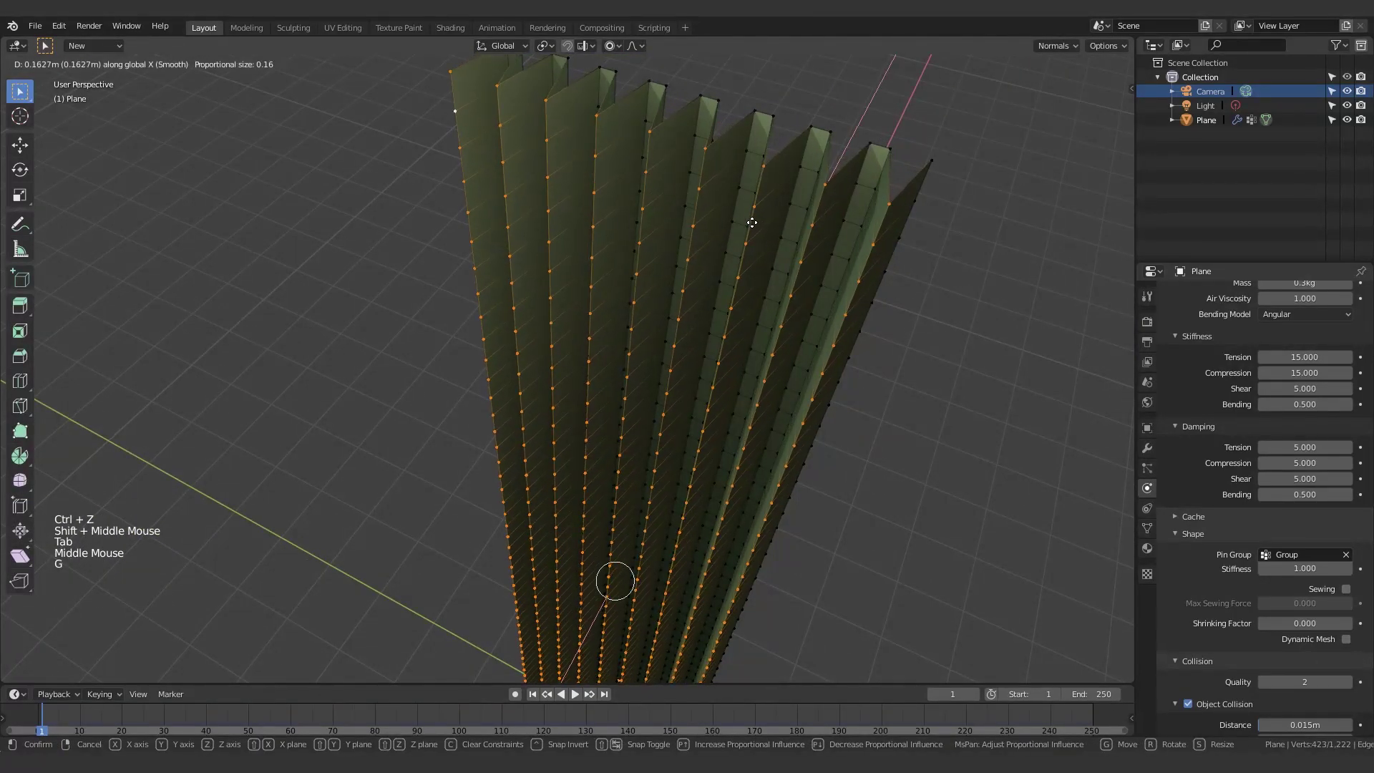
key(Tab)
key(ctrl+1)
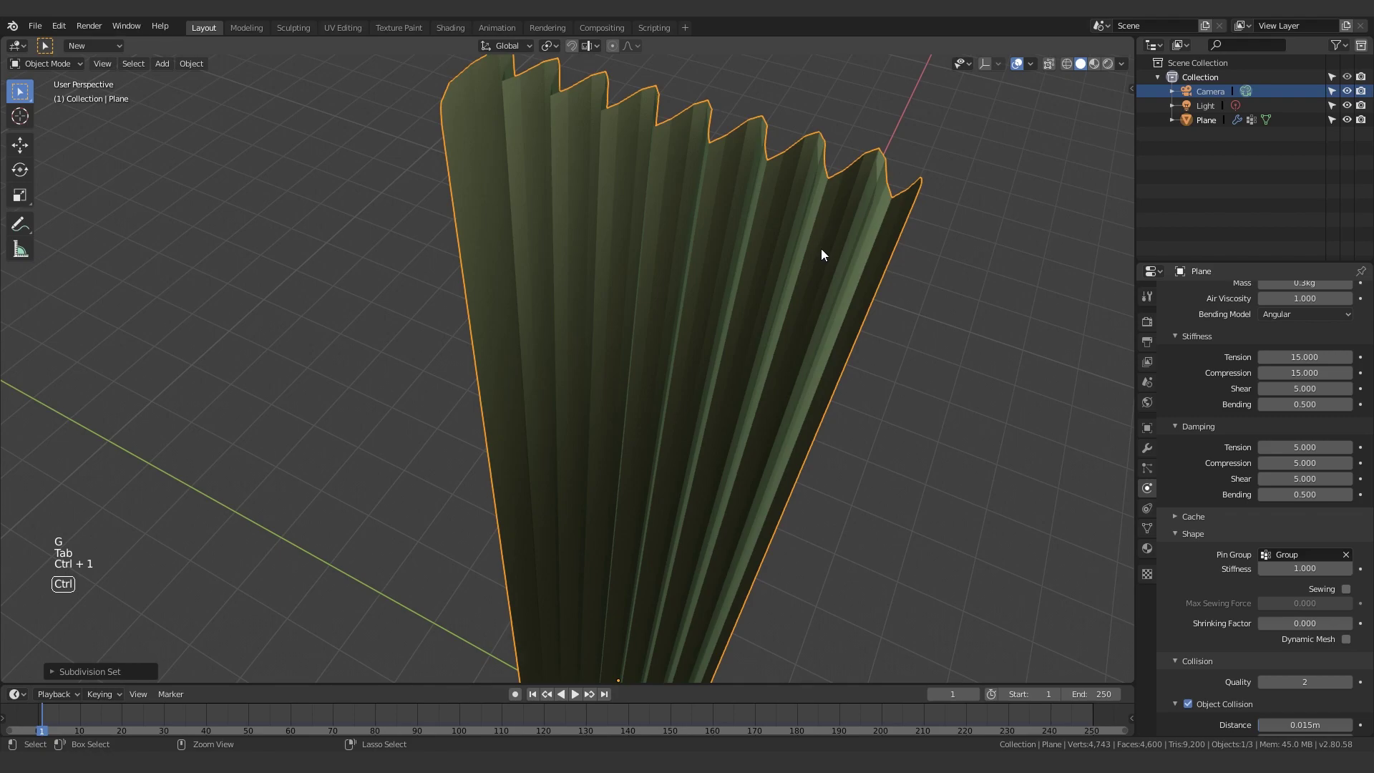
key(ctrl+2)
middle_drag(843, 246, 734, 251)
scroll(871, 187, down, 4)
- Move Subdivision above Cloth in the modifier stack, keep Catmull-Clark, and apply it
click(843, 229)
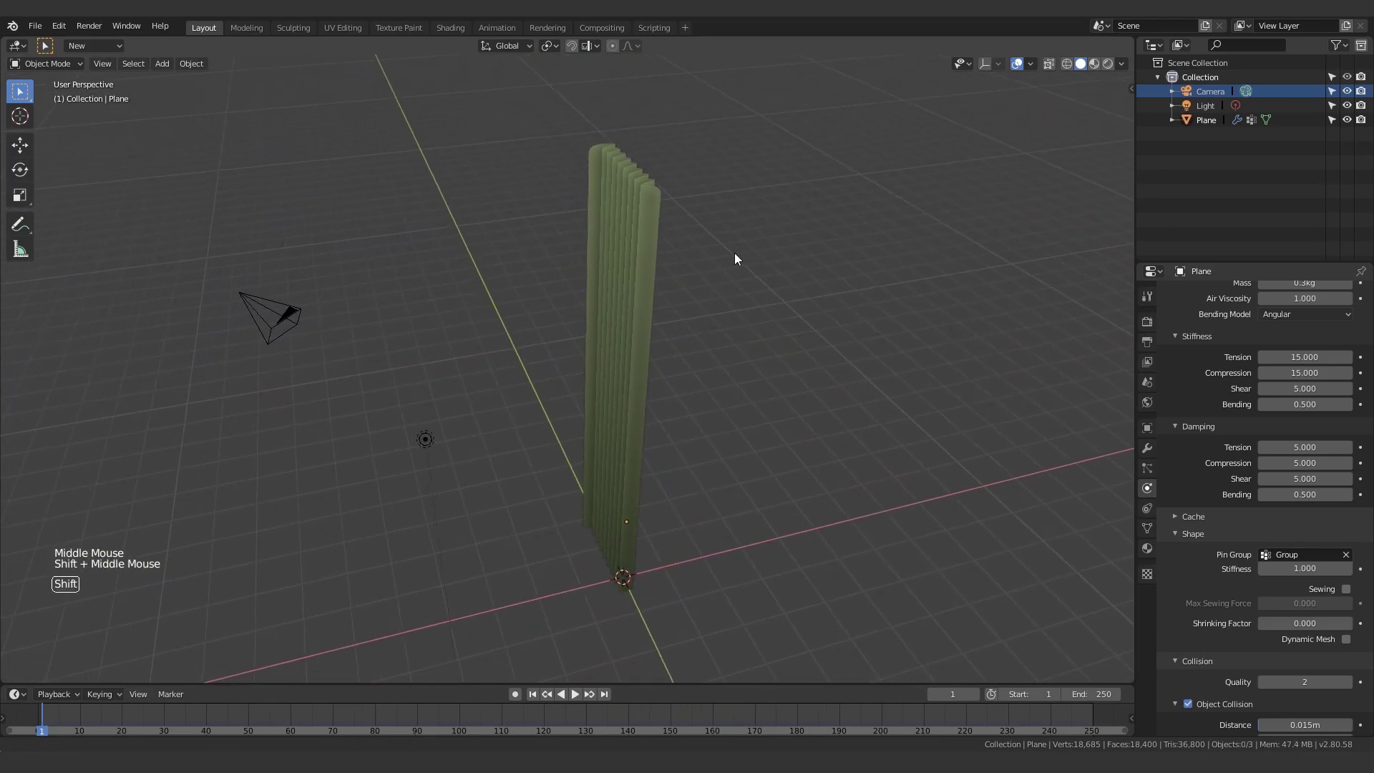
scroll(676, 269, up, 2)
double_click(1147, 449)
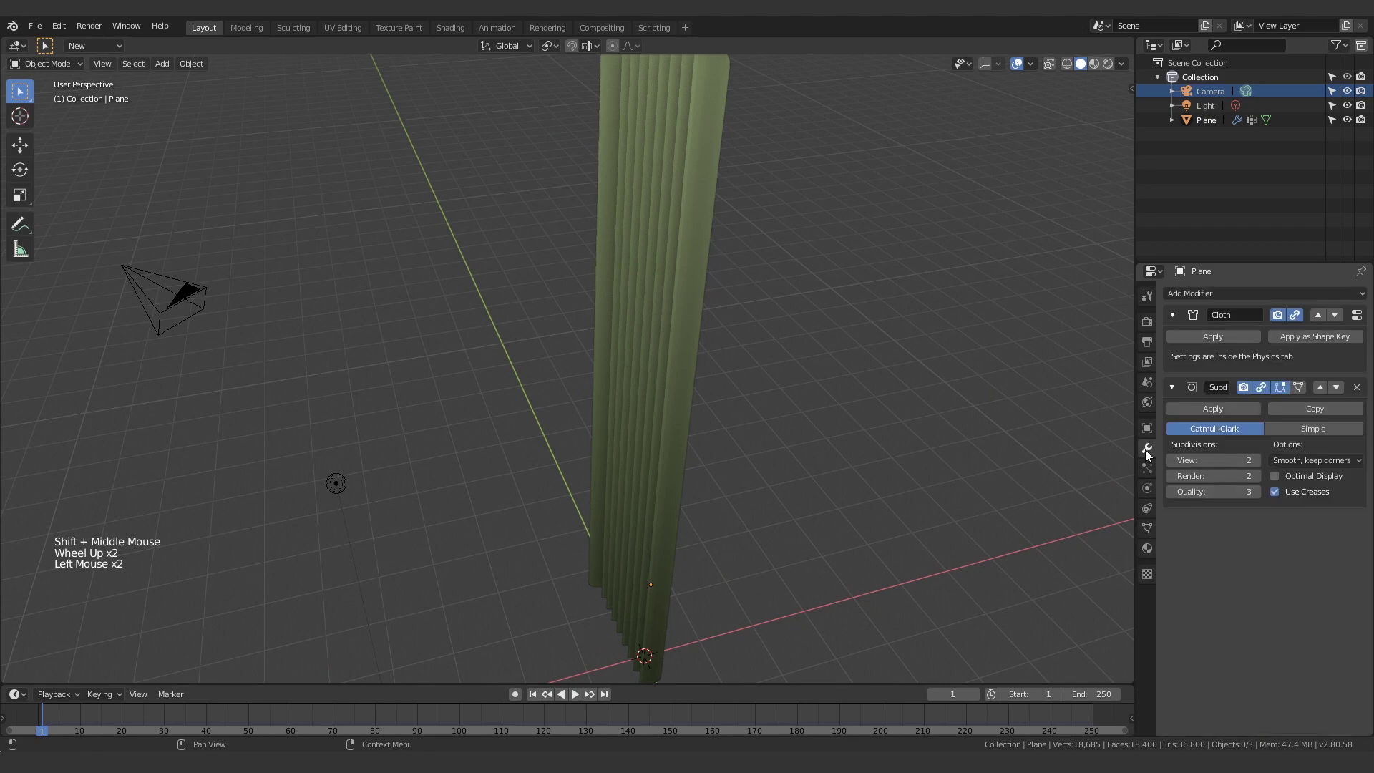
middle_drag(952, 408, 862, 393)
scroll(873, 381, up, 1)
click(1296, 429)
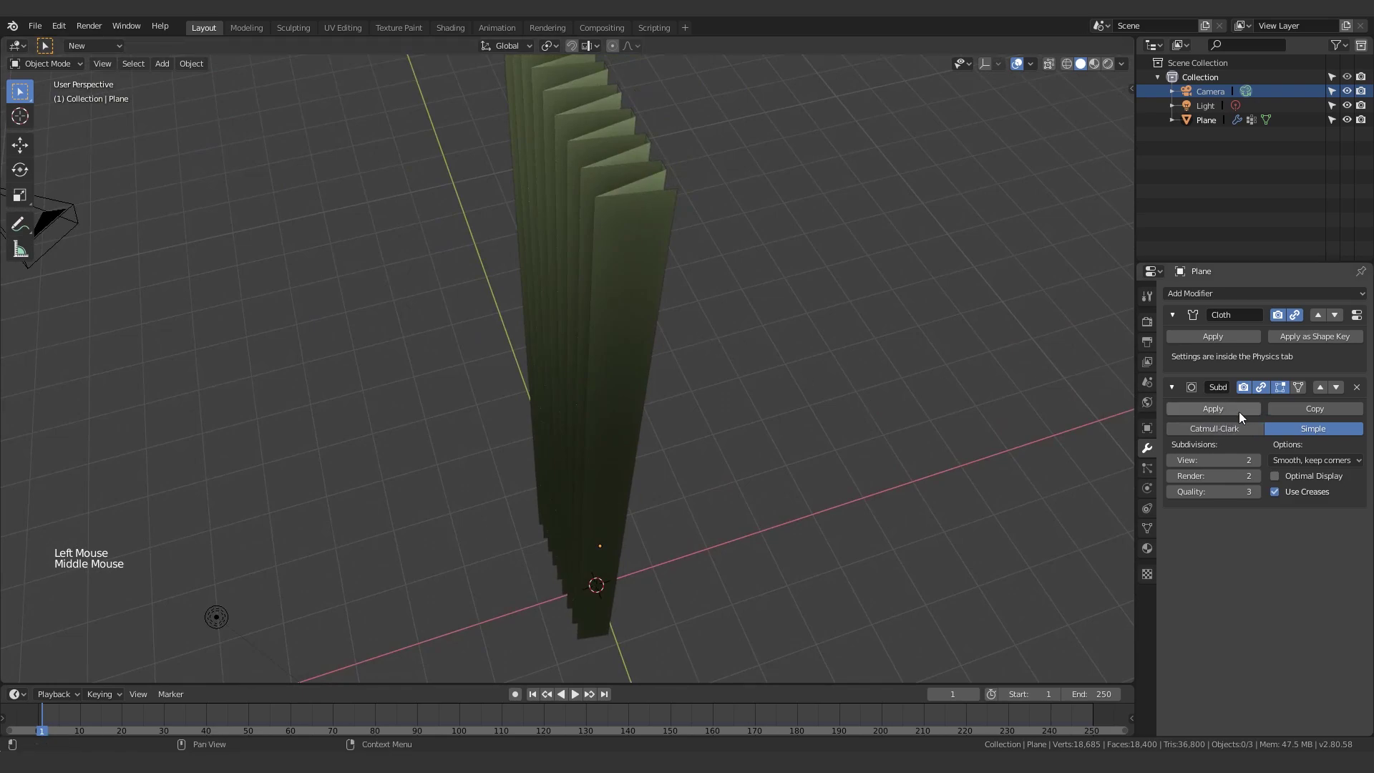
click(1320, 387)
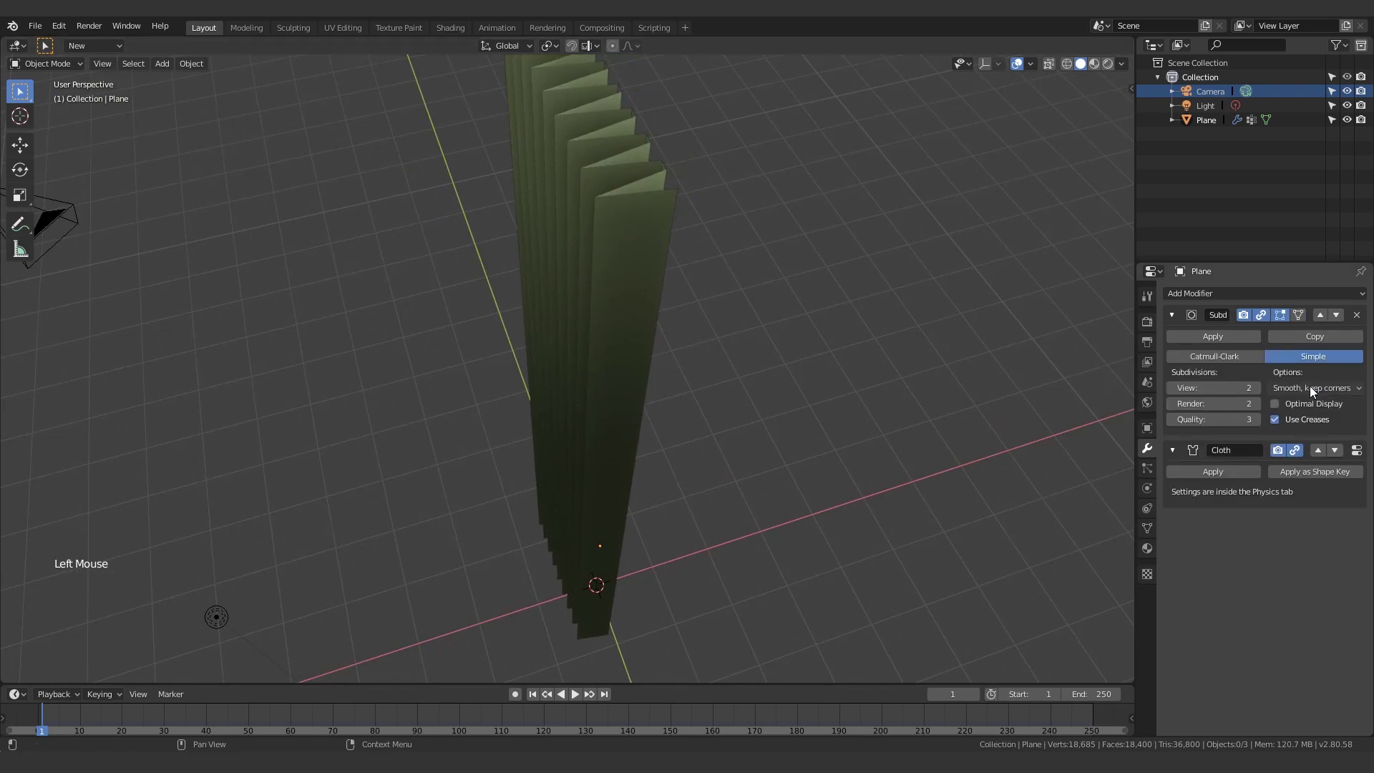
click(1242, 357)
middle_drag(1116, 336, 1119, 293)
click(1209, 333)
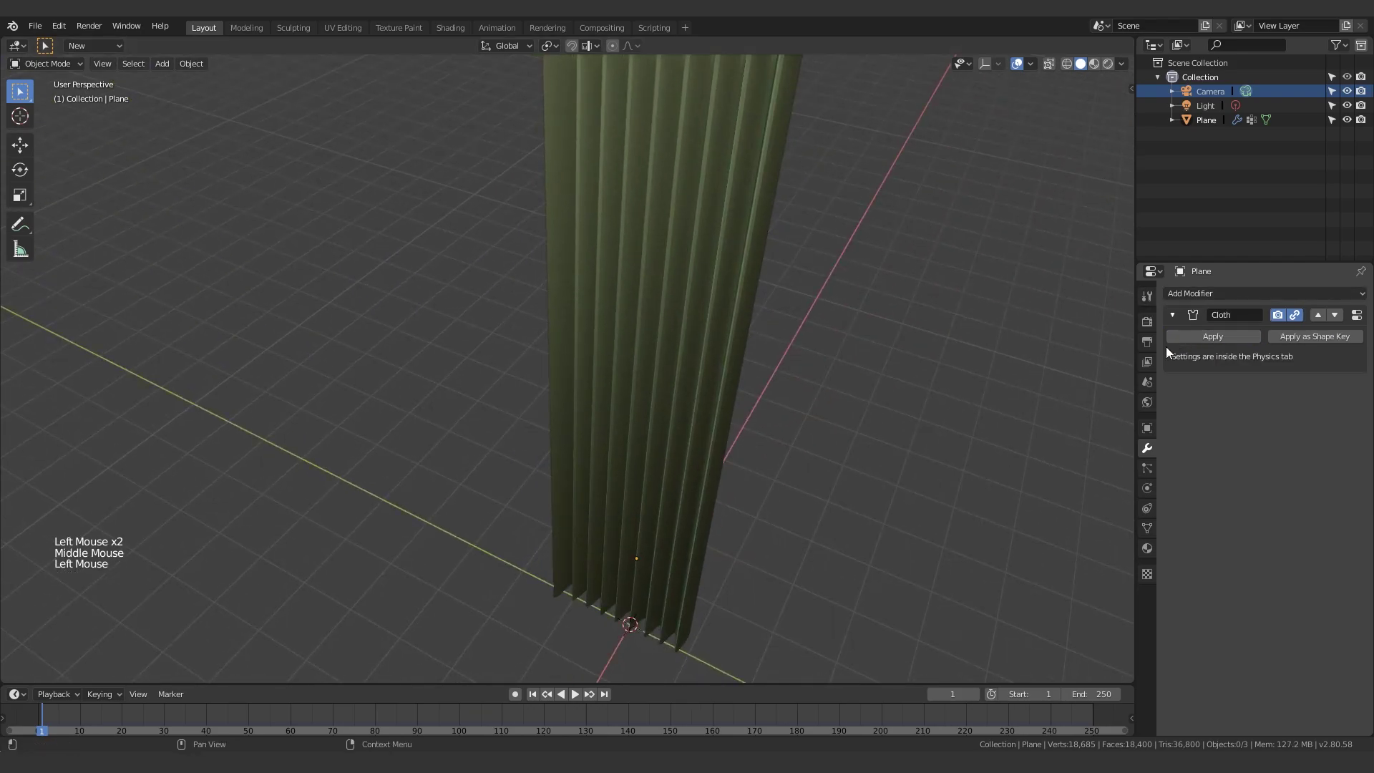
mouse_move(1117, 343)
middle_down()
mouse_move(912, 337)
mouse_move(640, 289)
mouse_move(765, 264)
mouse_move(744, 237)
mouse_move(659, 239)
middle_up()
key(Tab)
key(Tab)
key(z)
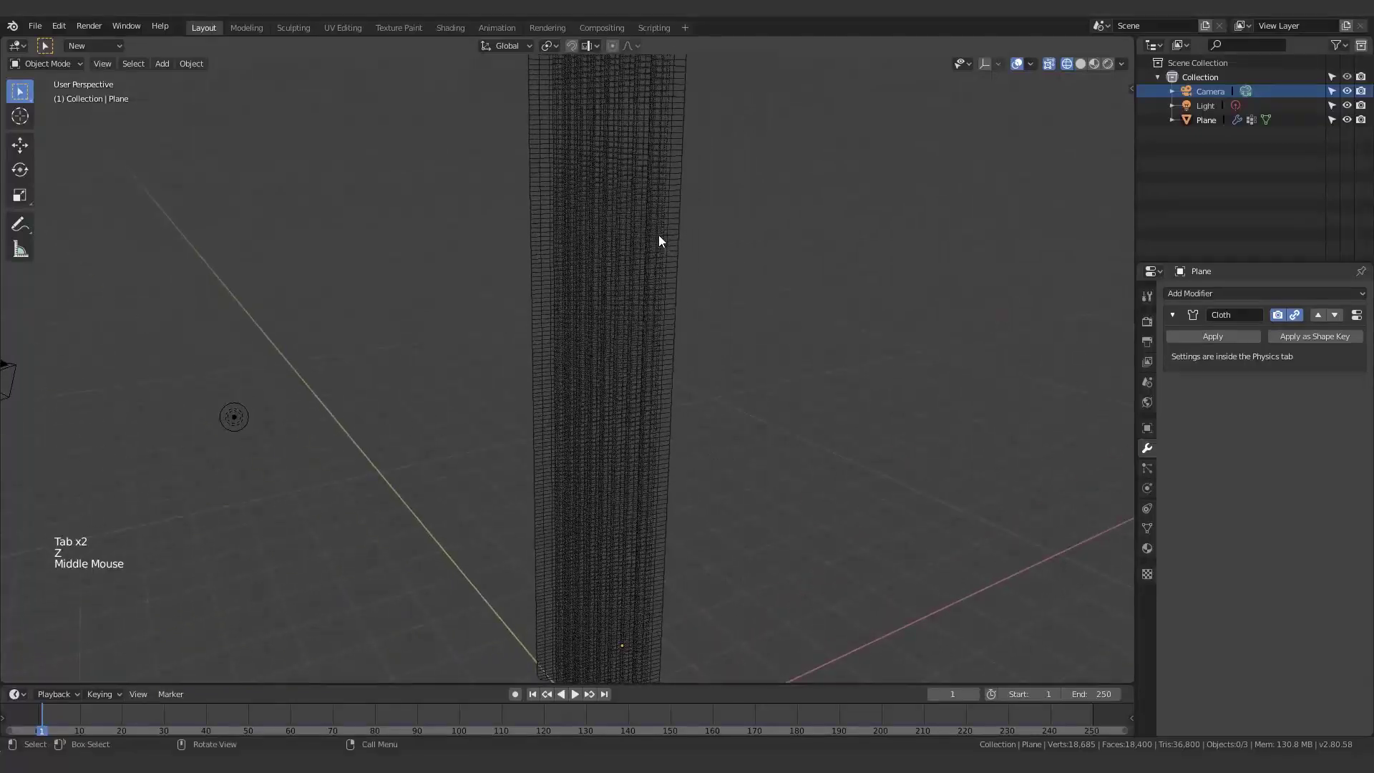
- Switch back to solid shading and select a single vertex on the cloth's top edge in Edit Mode
key(z)
middle_drag(749, 251, 651, 275)
click(654, 290)
scroll(647, 250, down, 3)
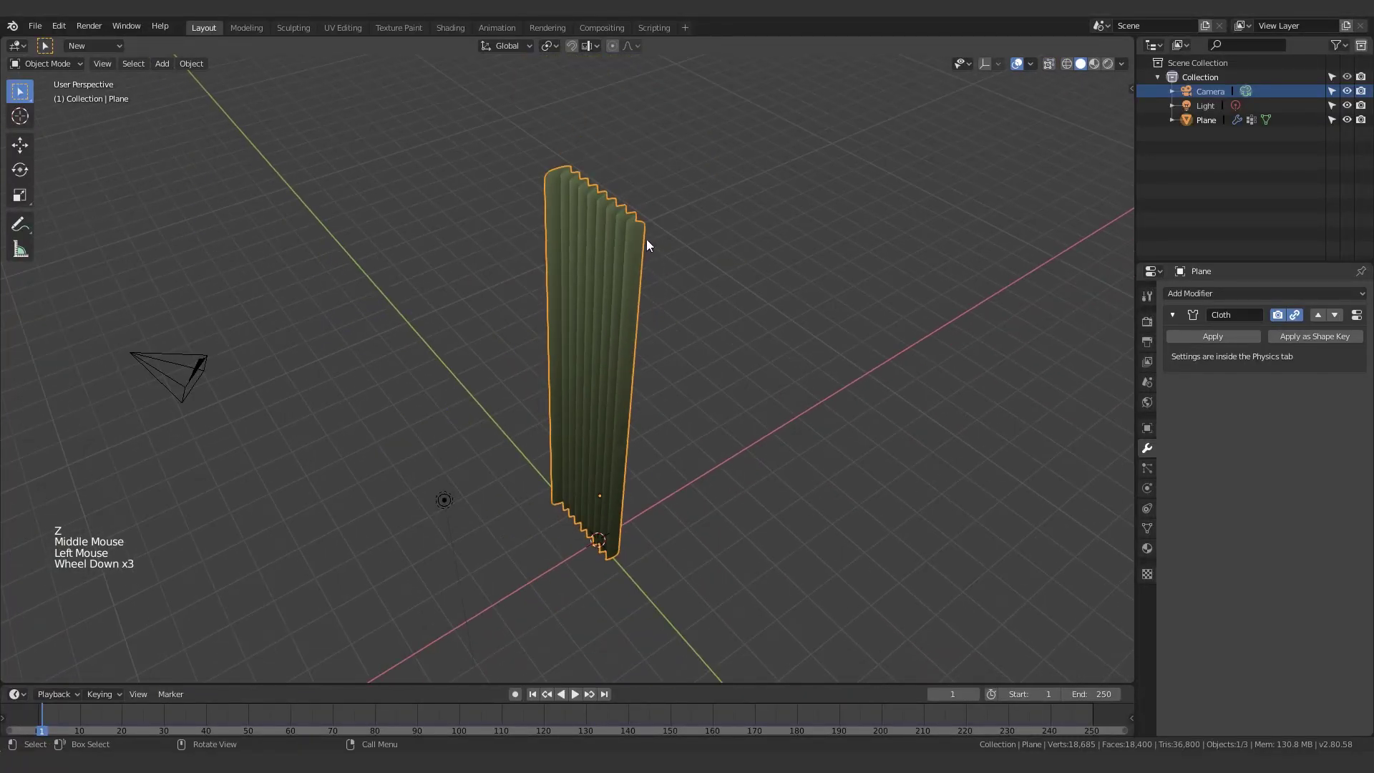
scroll(648, 215, up, 2)
key(Tab)
shift+middle_drag(647, 172, 668, 260)
key(alt+a)
scroll(652, 337, up, 1)
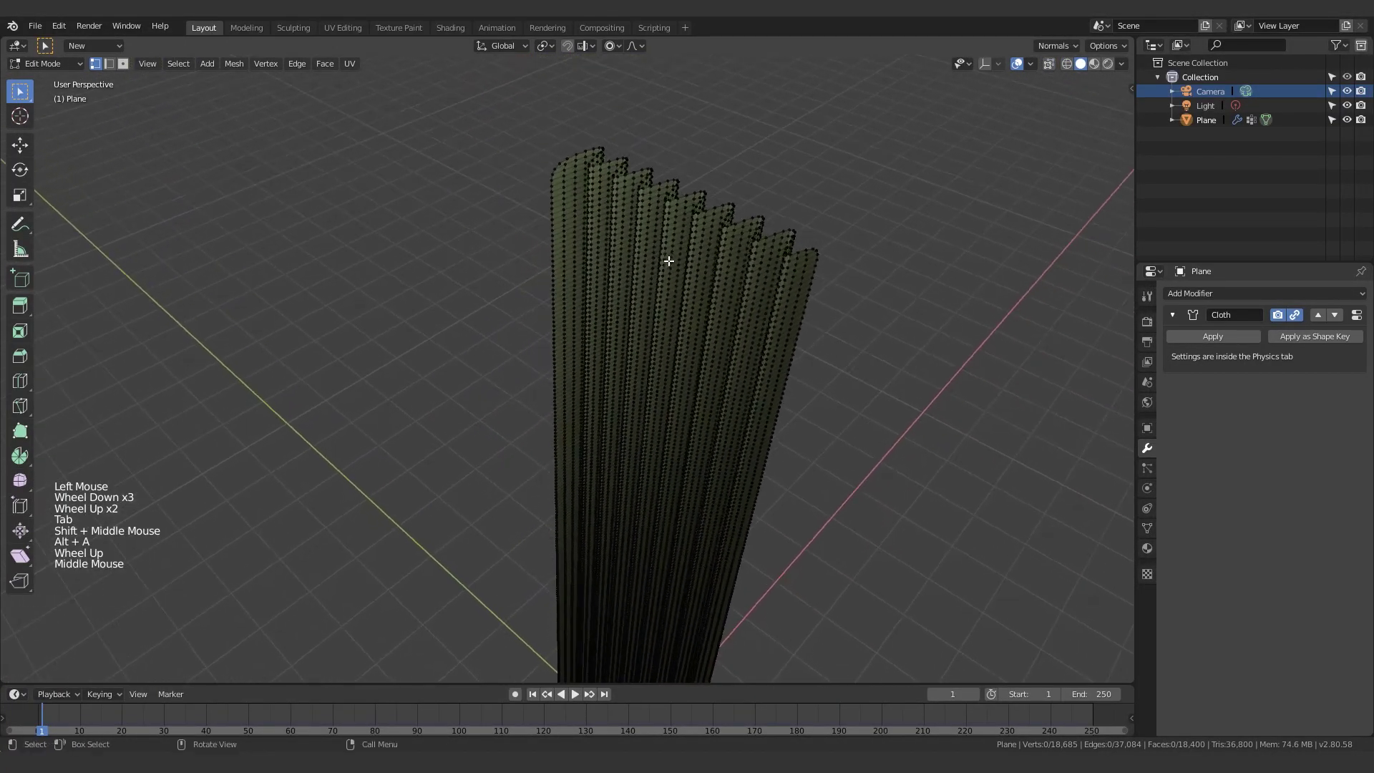
scroll(736, 200, up, 1)
shift+middle_drag(736, 200, 713, 242)
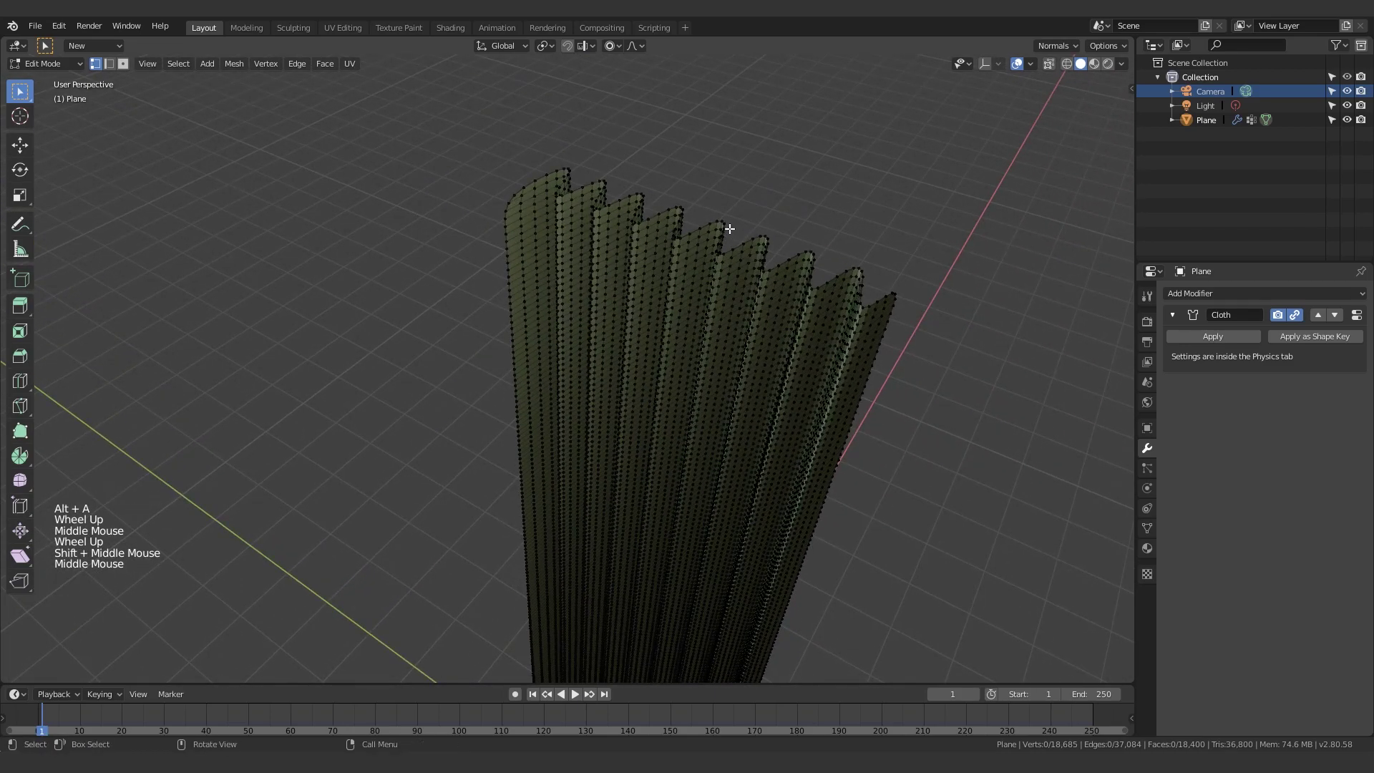
shift+click(722, 221)
- Snap the 3D cursor to that vertex and set the plane's origin to the 3D cursor
key(shift+s)
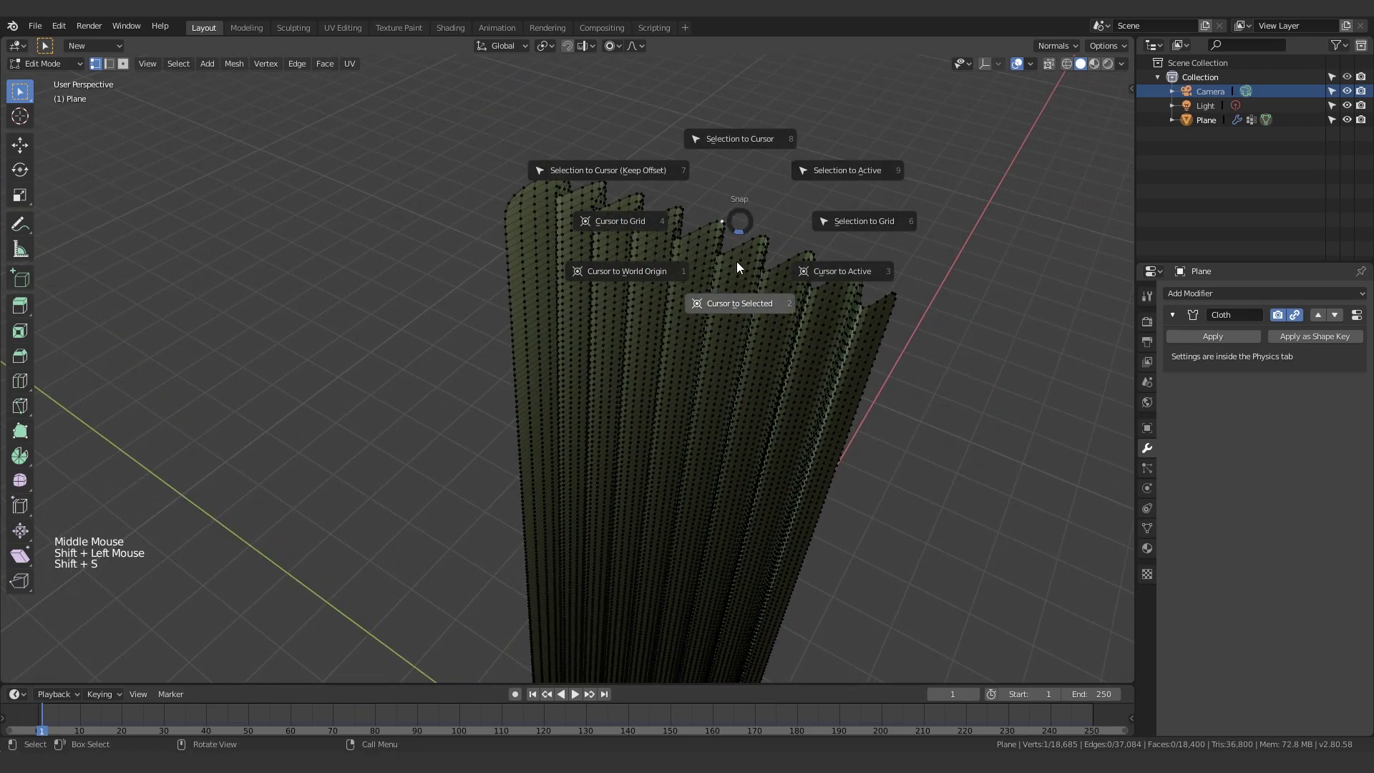
click(736, 260)
key(Tab)
key(q)
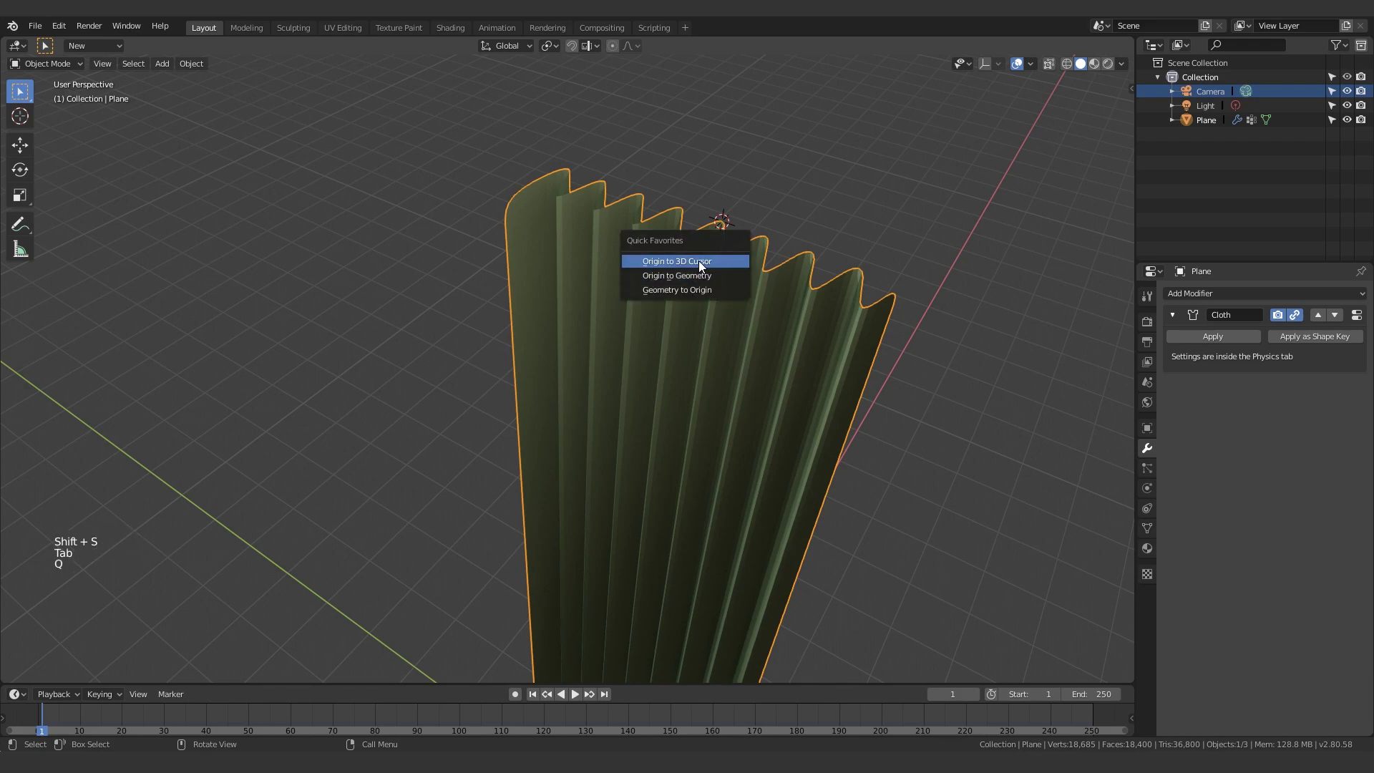
click(699, 260)
scroll(698, 308, down, 3)
middle_drag(637, 470, 627, 323)
- Tilt the plane about the global Y axis by roughly -47°
key(r)
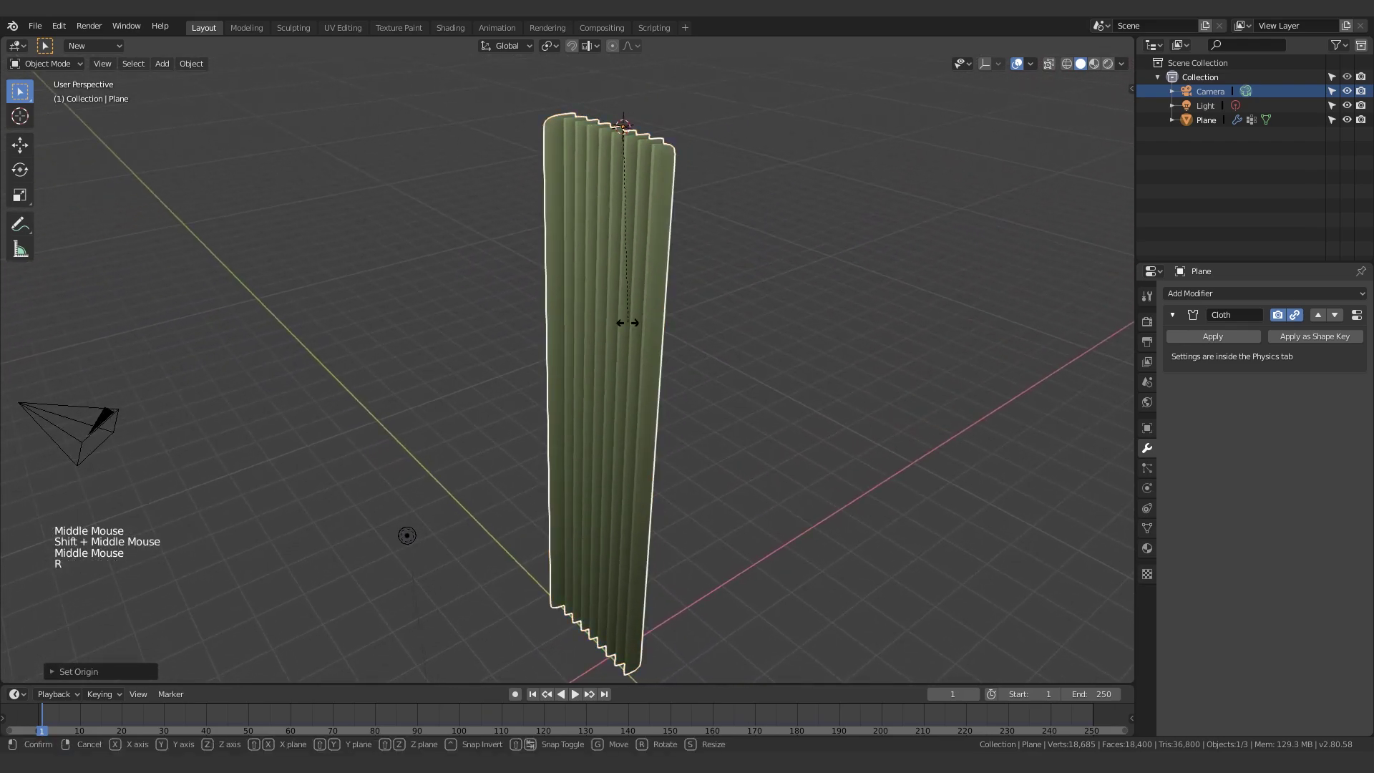
key(y)
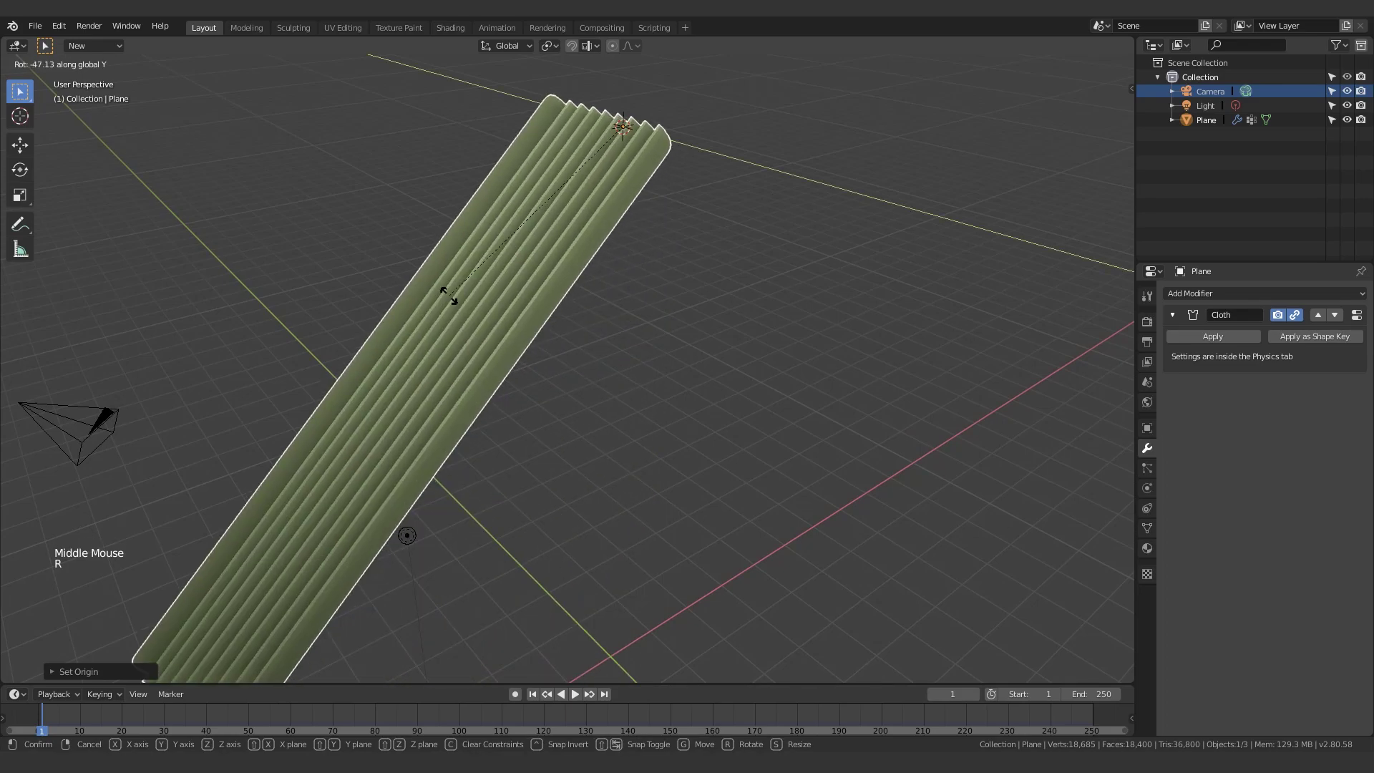
click(570, 389)
key(Tab)
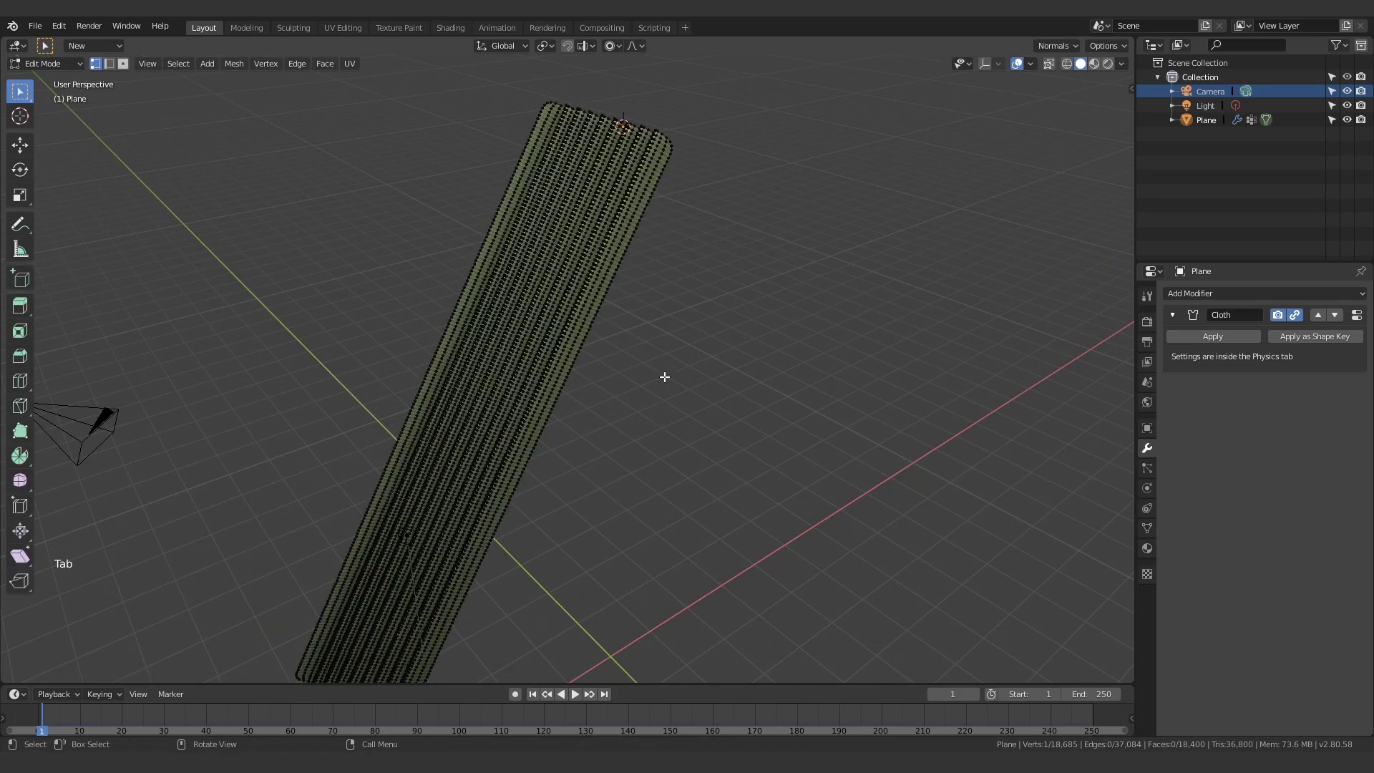
shift+middle_drag(666, 377, 688, 302)
key(Tab)
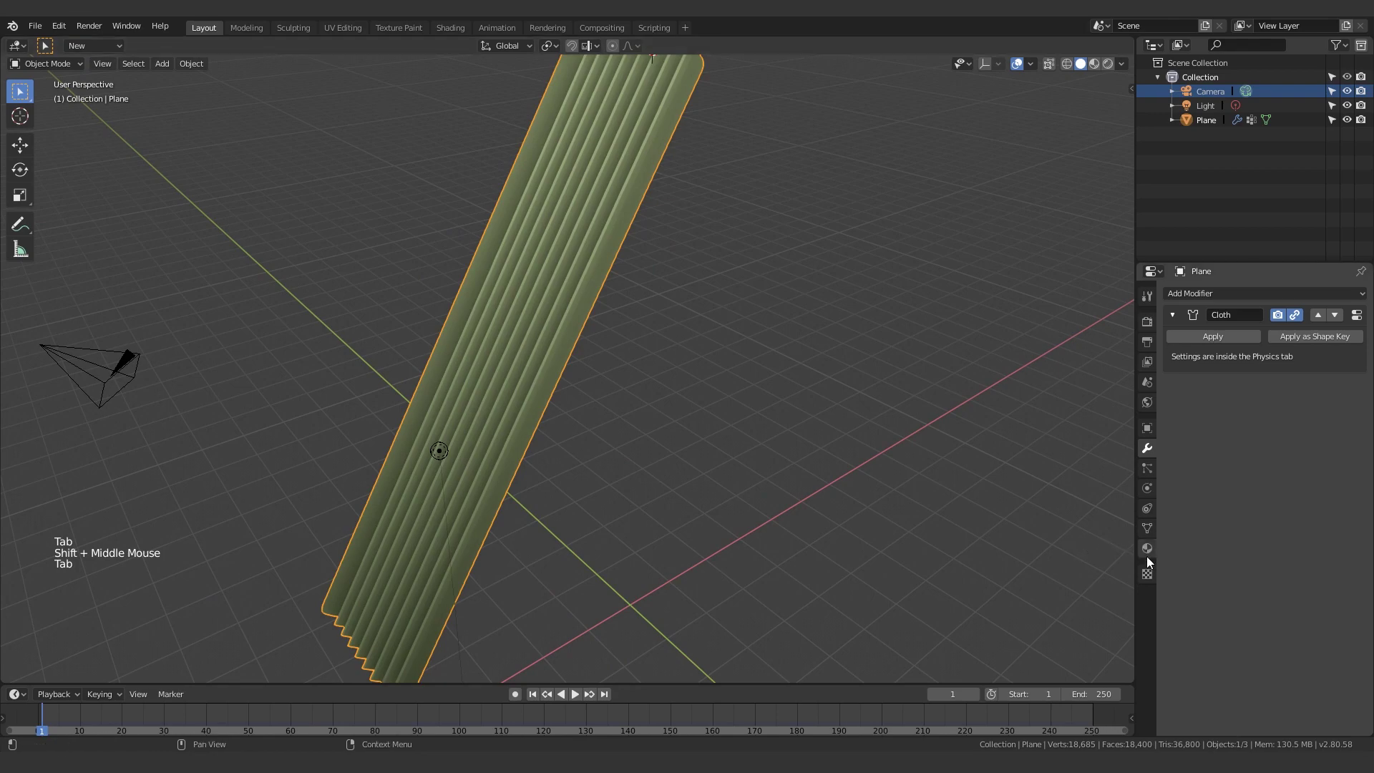
- Play the cloth simulation up to frame 14, then rewind to frame 1
click(575, 695)
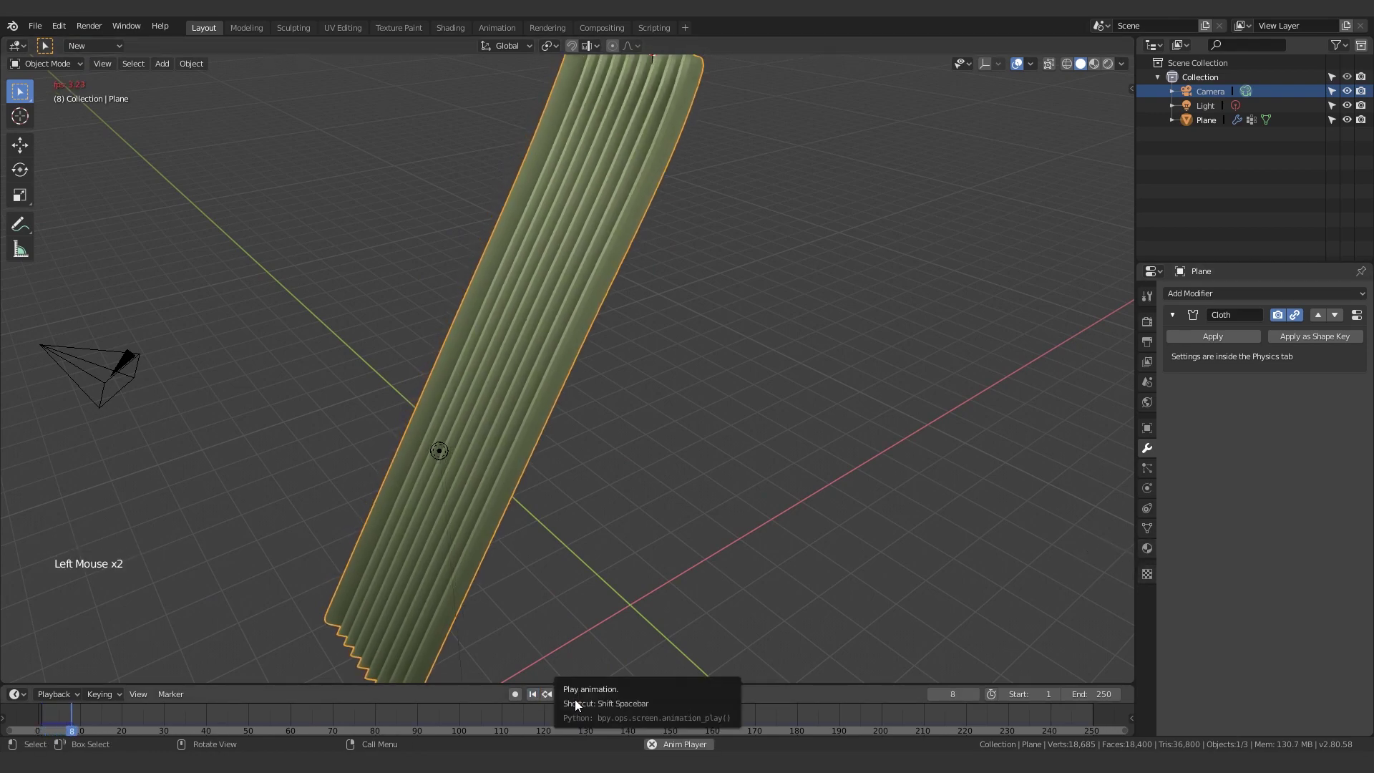
click(574, 697)
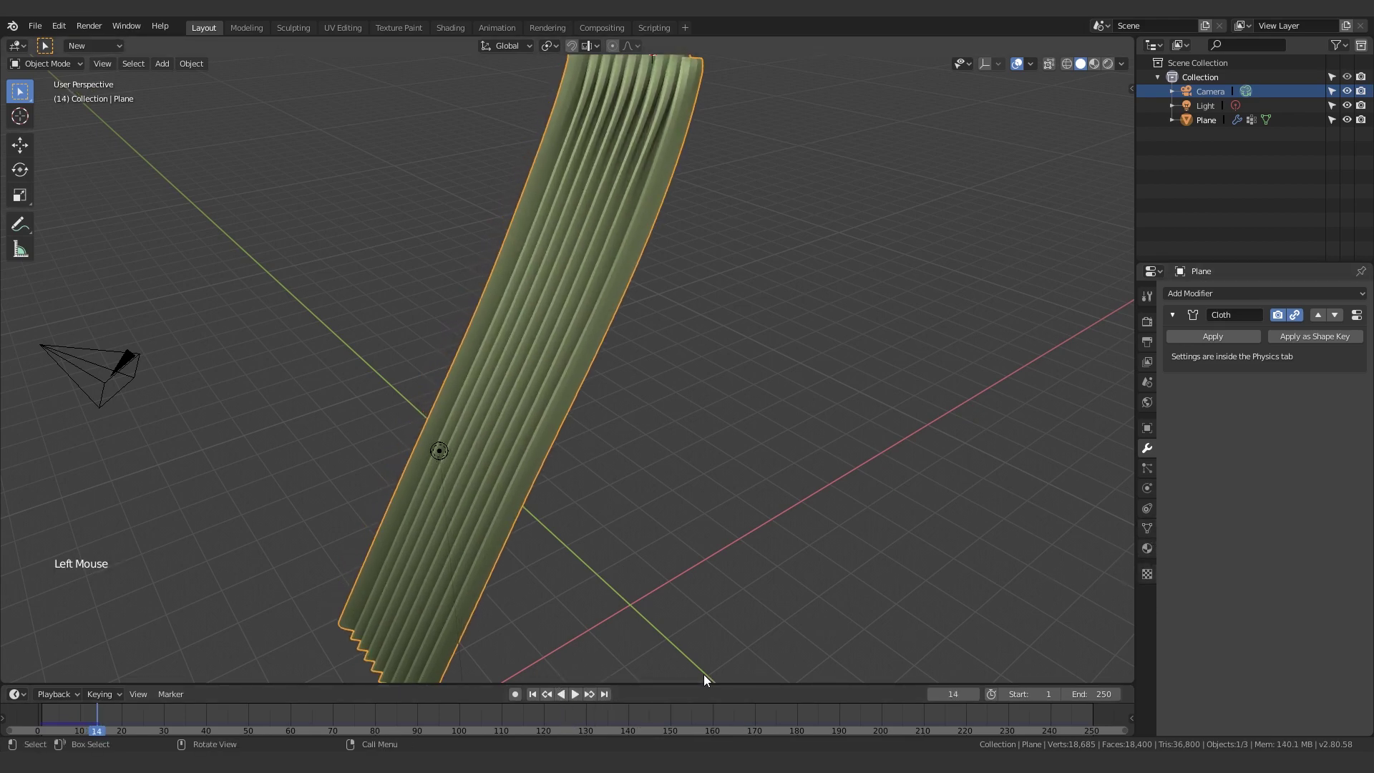
click(534, 693)
- Expand the Cache panel in the cloth's Physics properties and deselect the plane
click(1146, 528)
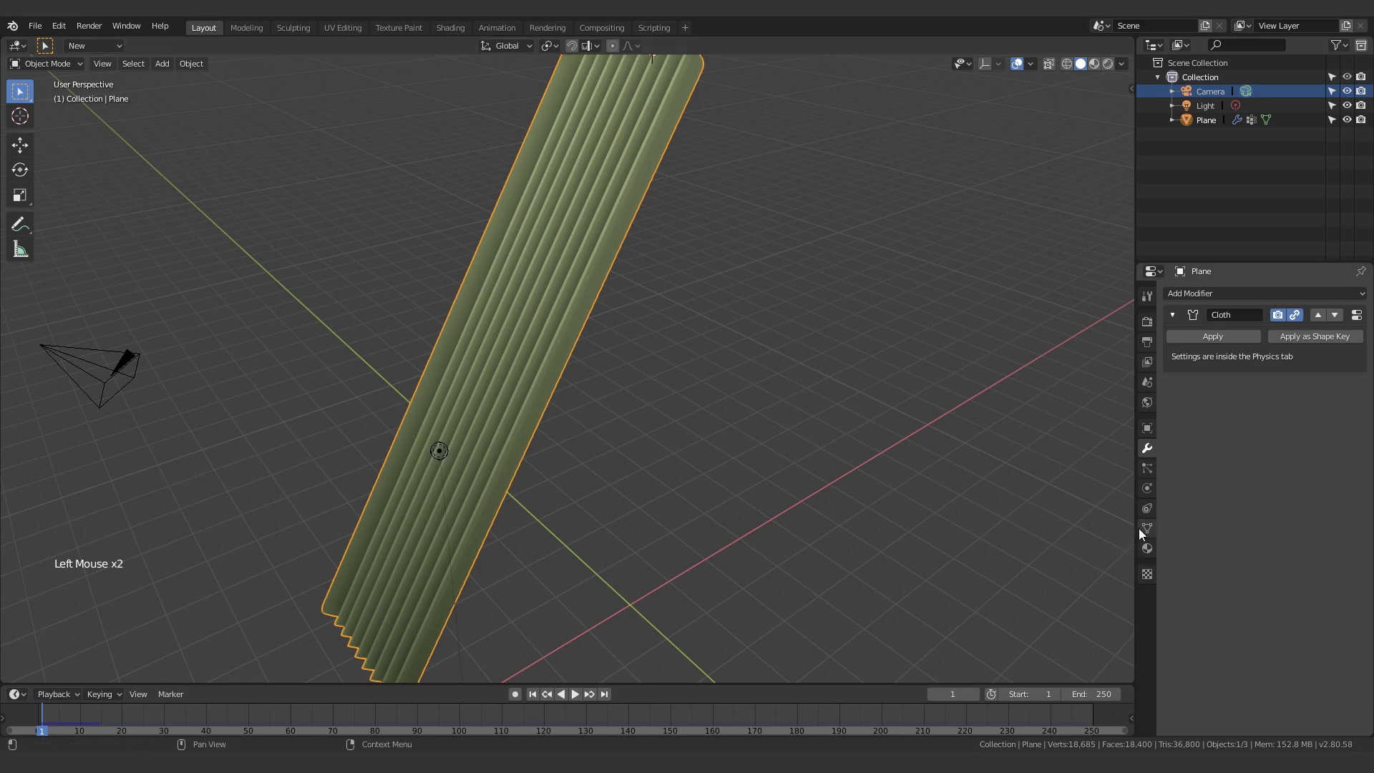
click(1148, 547)
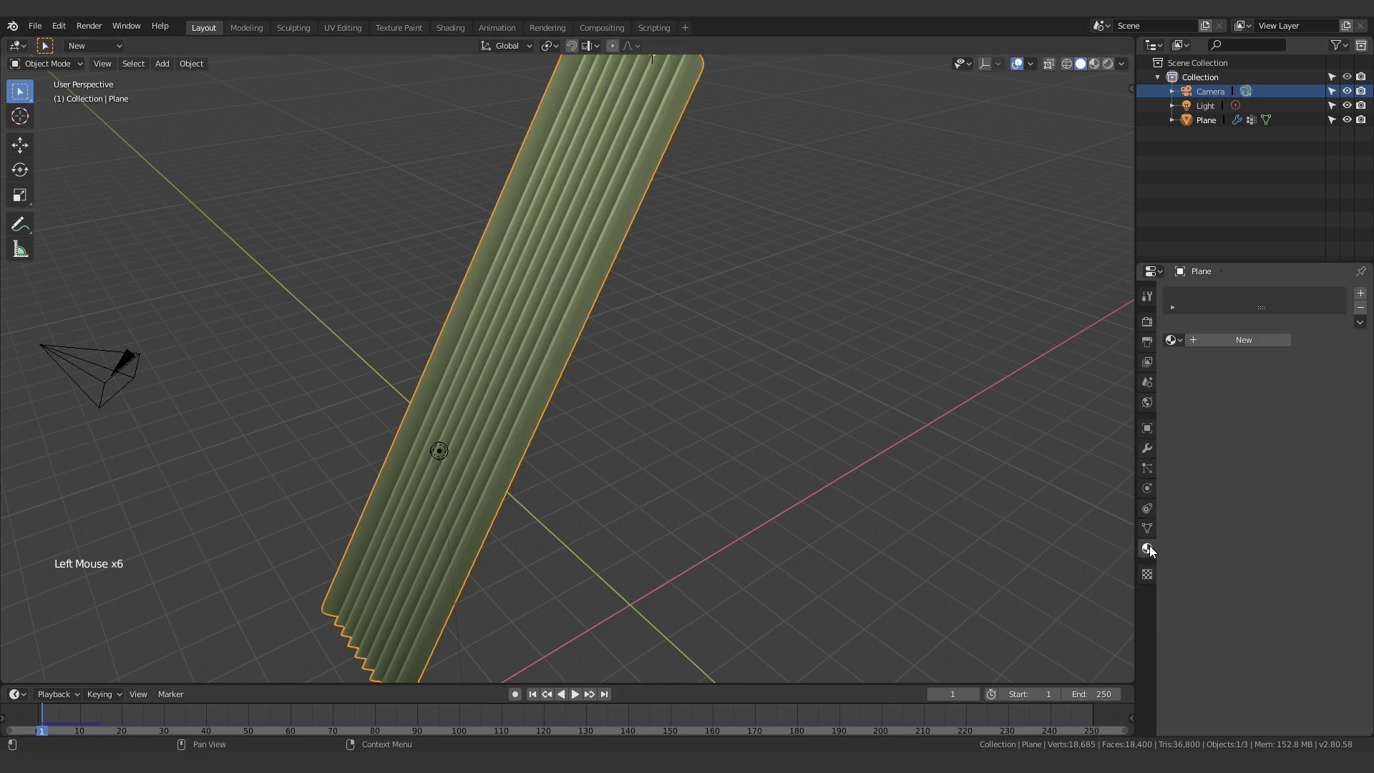
click(1146, 491)
scroll(1175, 502, down, 4)
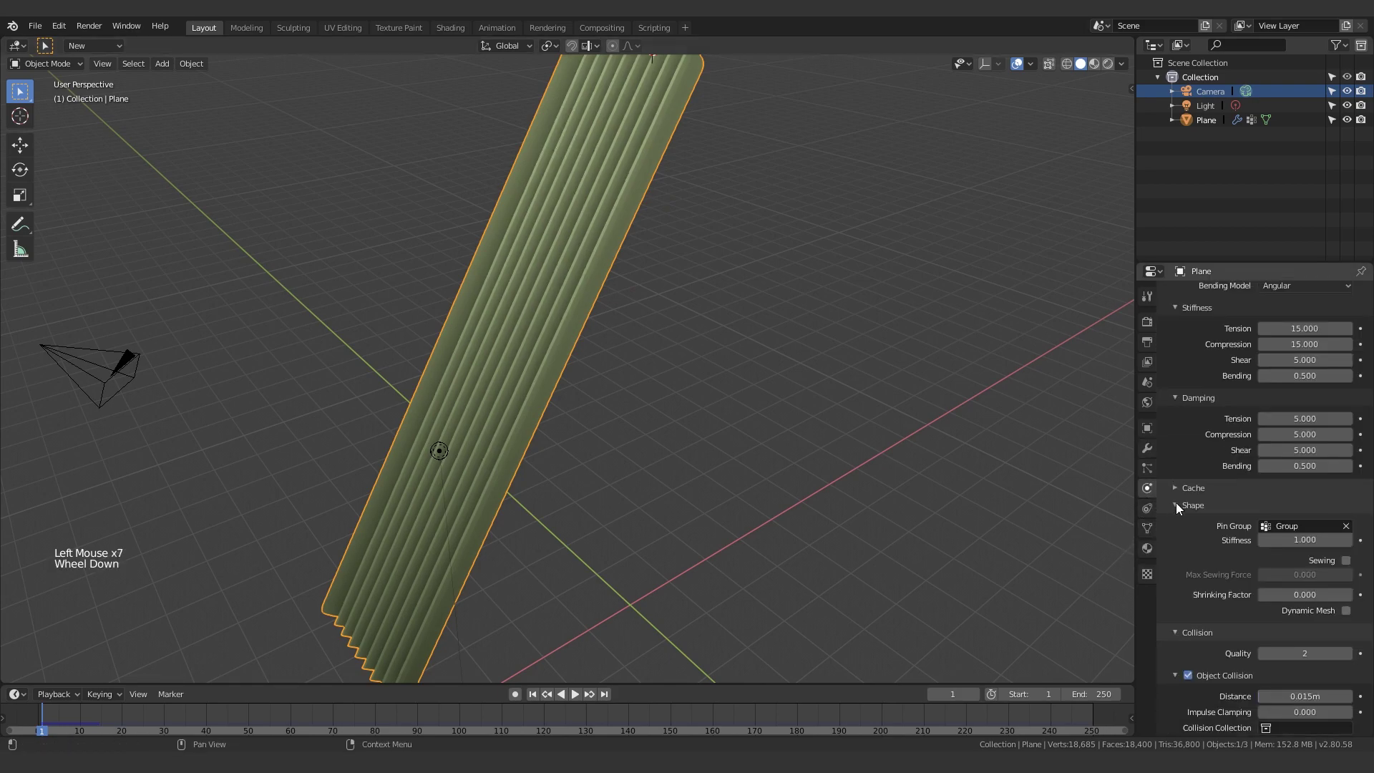
click(1192, 404)
middle_drag(930, 433, 905, 431)
scroll(960, 450, down, 2)
click(926, 432)
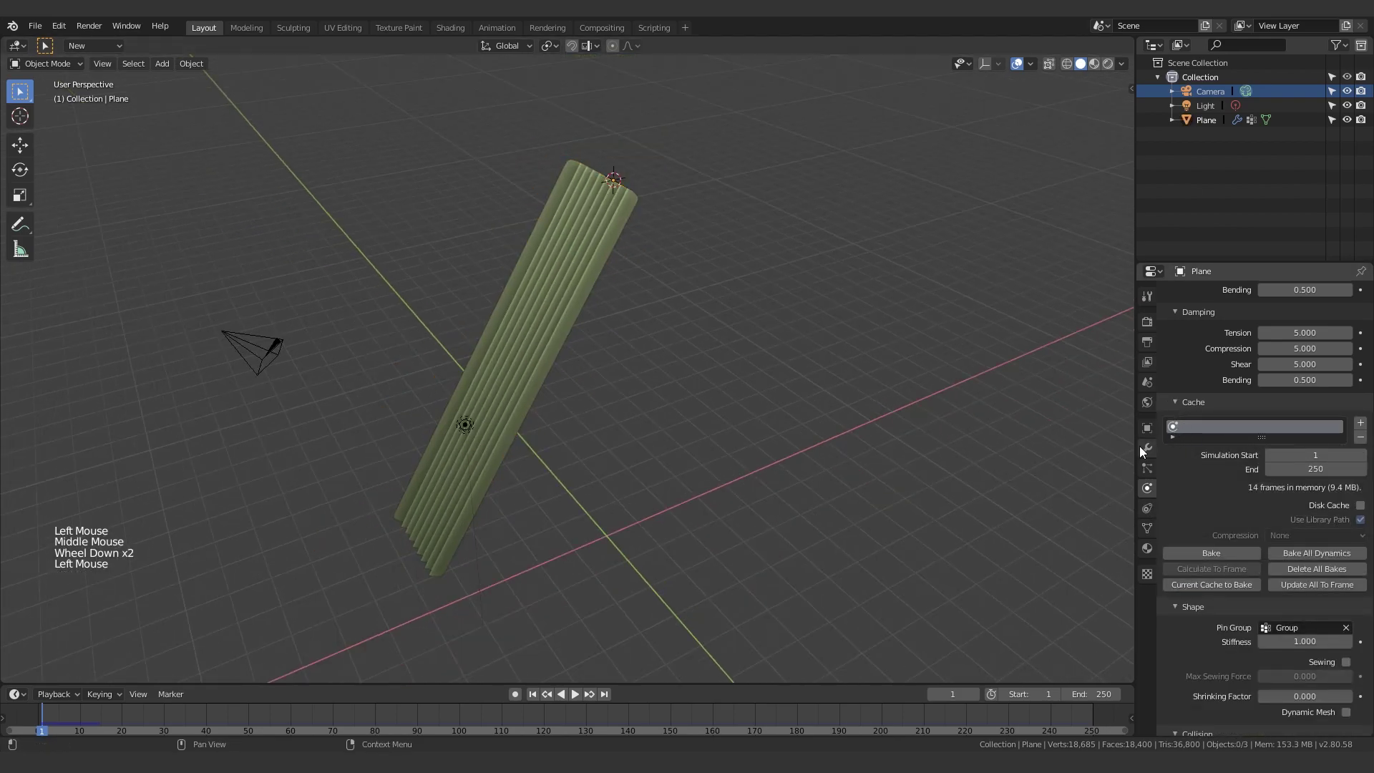
- Bake the cloth simulation so all 250 frames are cached
click(1194, 554)
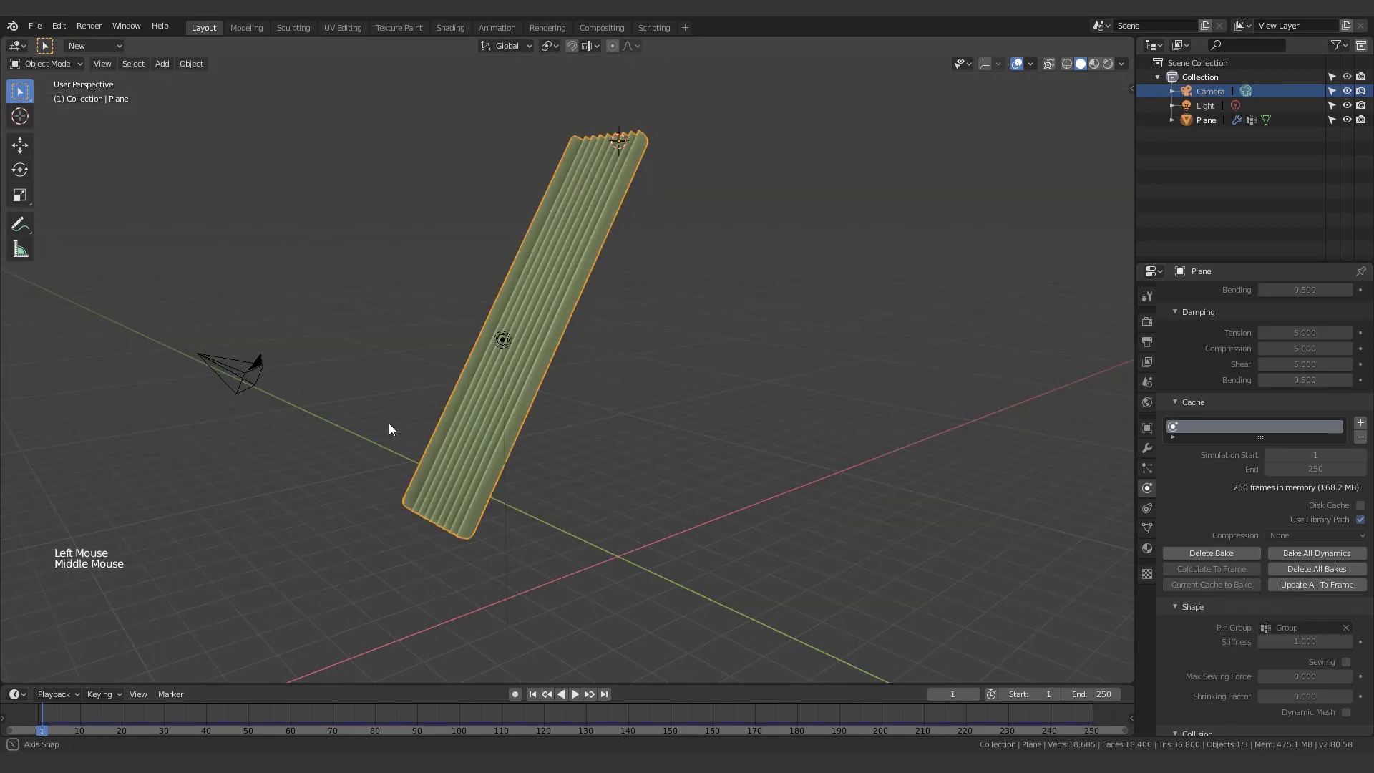
middle_drag(389, 424, 403, 419)
click(560, 430)
middle_drag(561, 430, 565, 544)
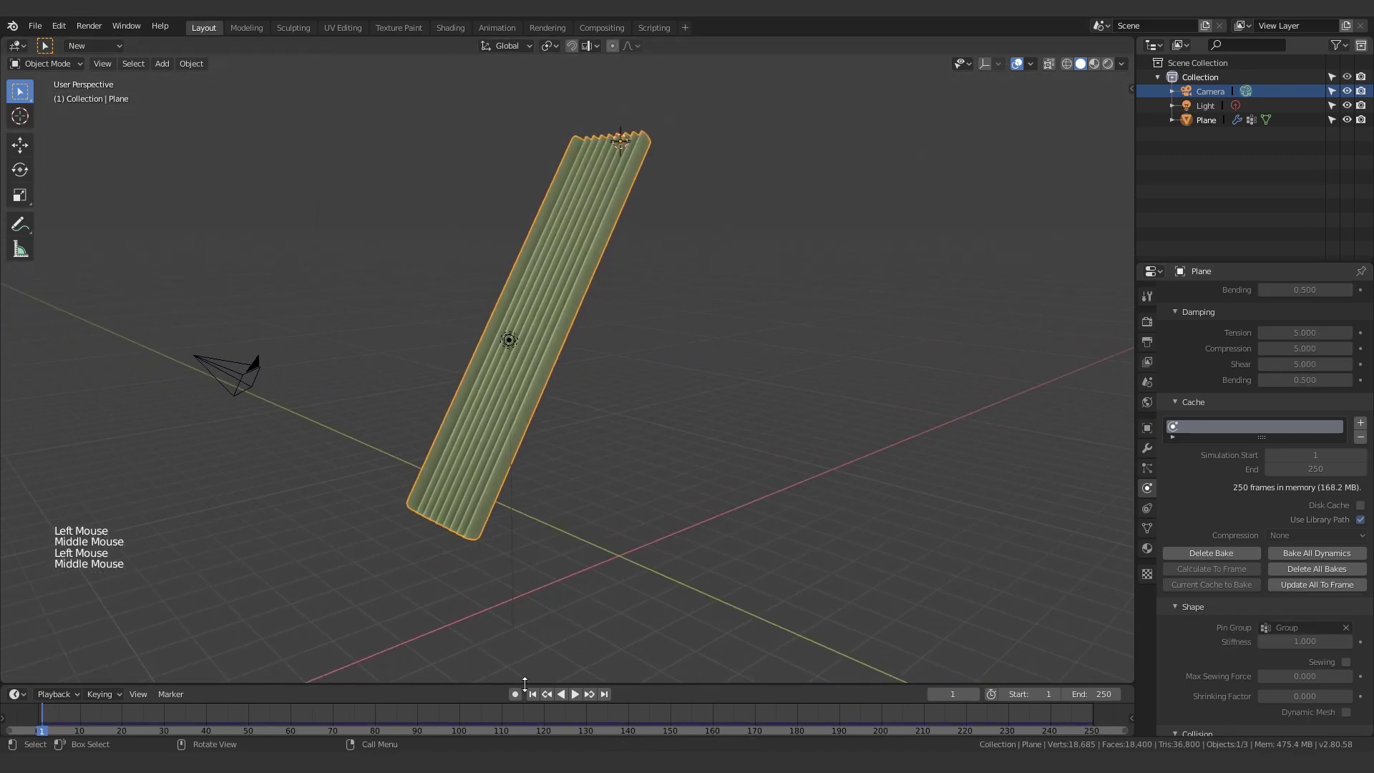
click(531, 693)
middle_drag(530, 669, 528, 635)
scroll(556, 707, up, 1)
- Play the baked cloth to frame 162 to check the drape, then rewind to frame 1
click(573, 694)
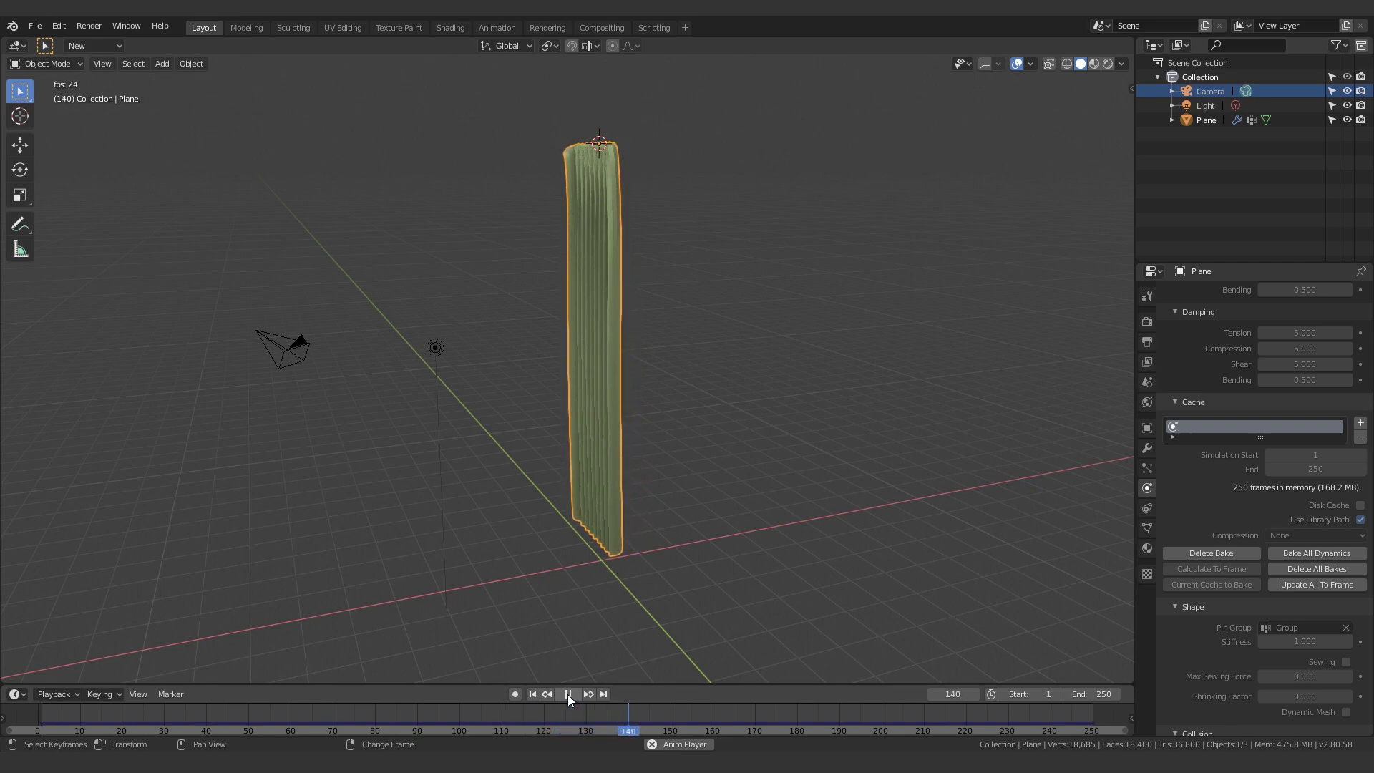
click(568, 694)
mouse_move(630, 558)
middle_down()
mouse_move(679, 488)
mouse_move(637, 565)
middle_up()
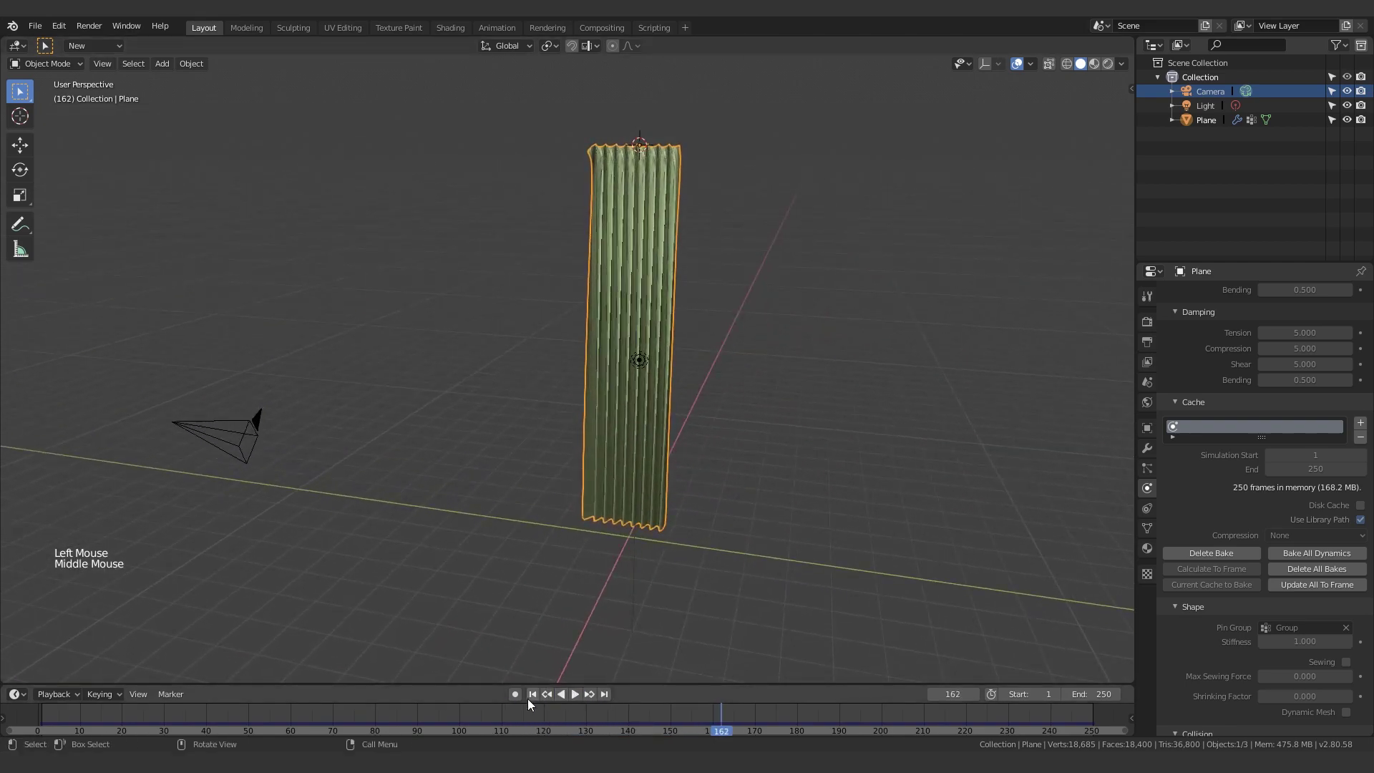
click(532, 695)
- Select the cloth plane, enter Edit Mode and frame its bottom edge
scroll(591, 493, up, 1)
click(592, 494)
key(Tab)
middle_drag(592, 494, 702, 390)
scroll(716, 449, up, 2)
scroll(754, 410, up, 3)
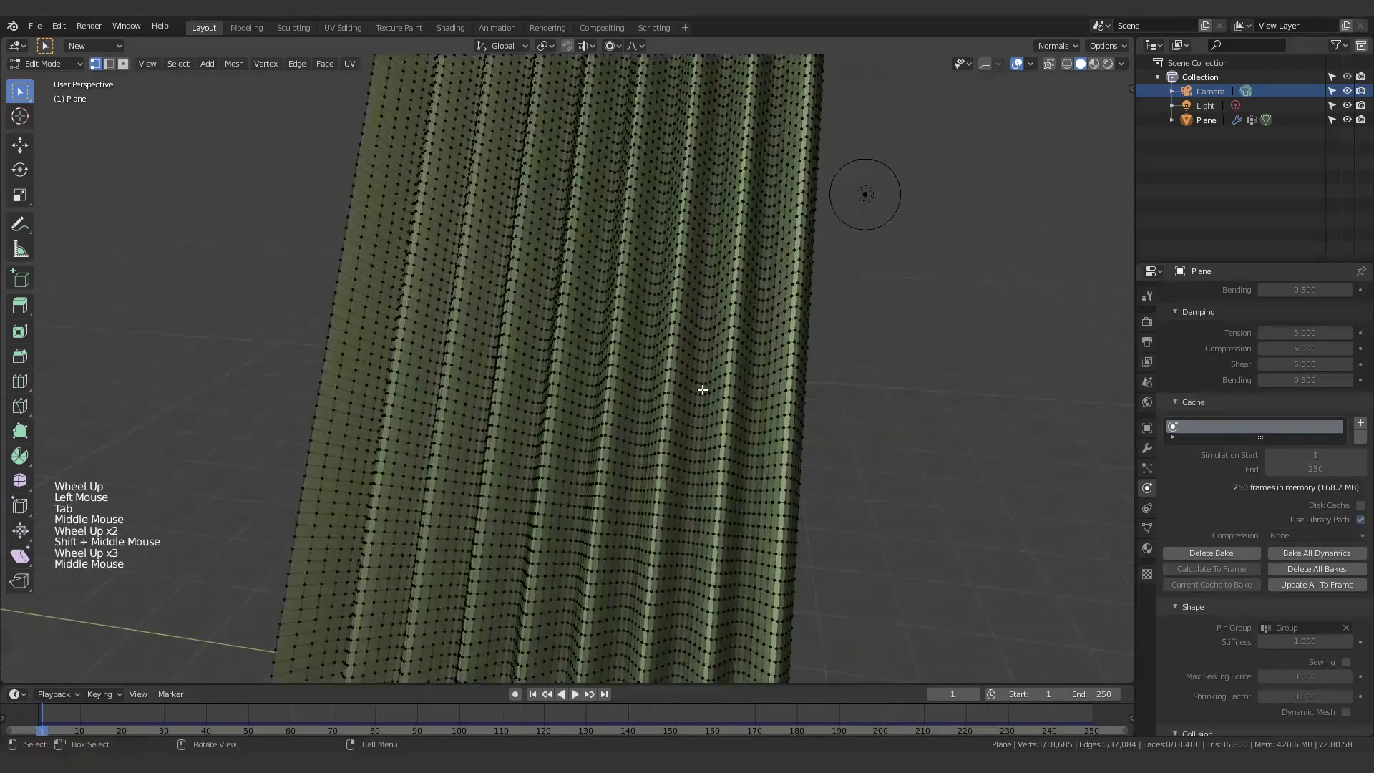
scroll(671, 379, down, 2)
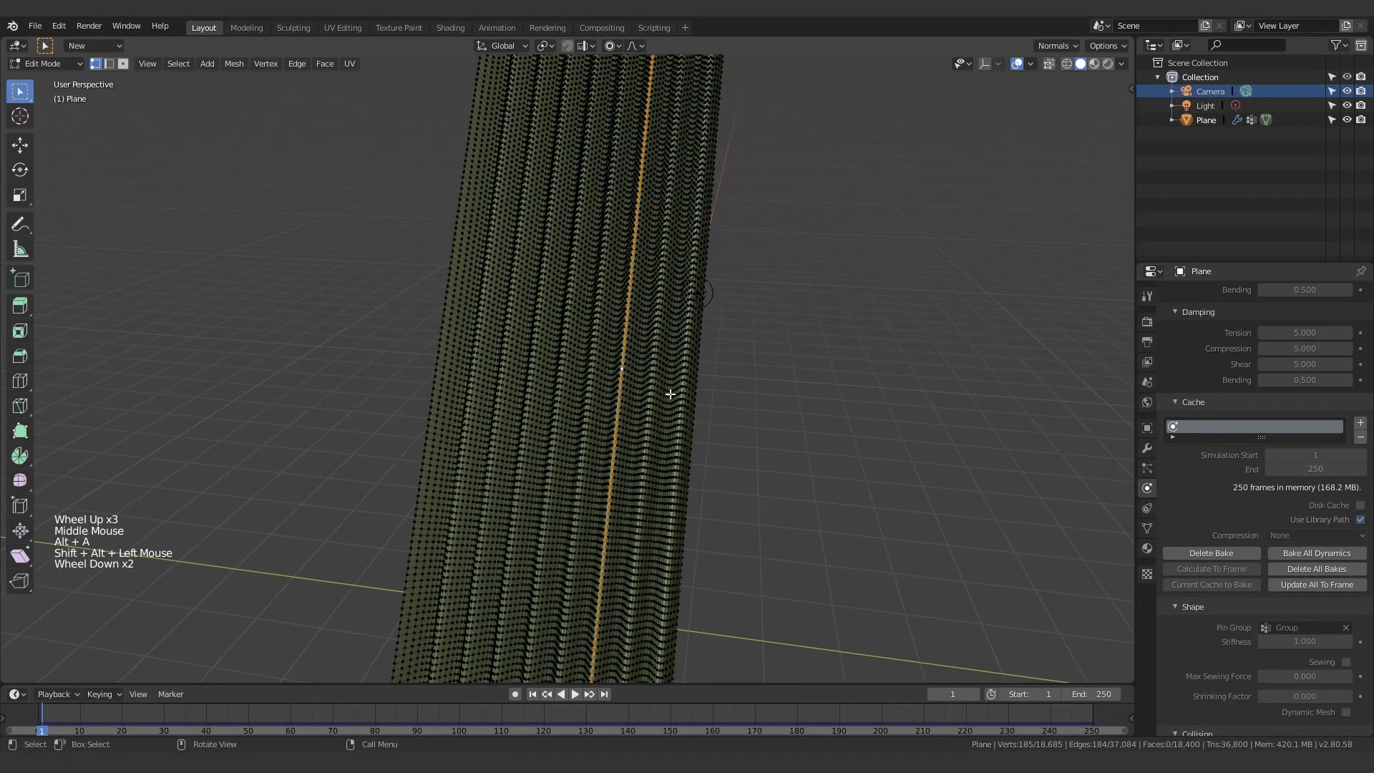
shift+middle_drag(621, 494, 507, 358)
shift+middle_drag(490, 288, 556, 350)
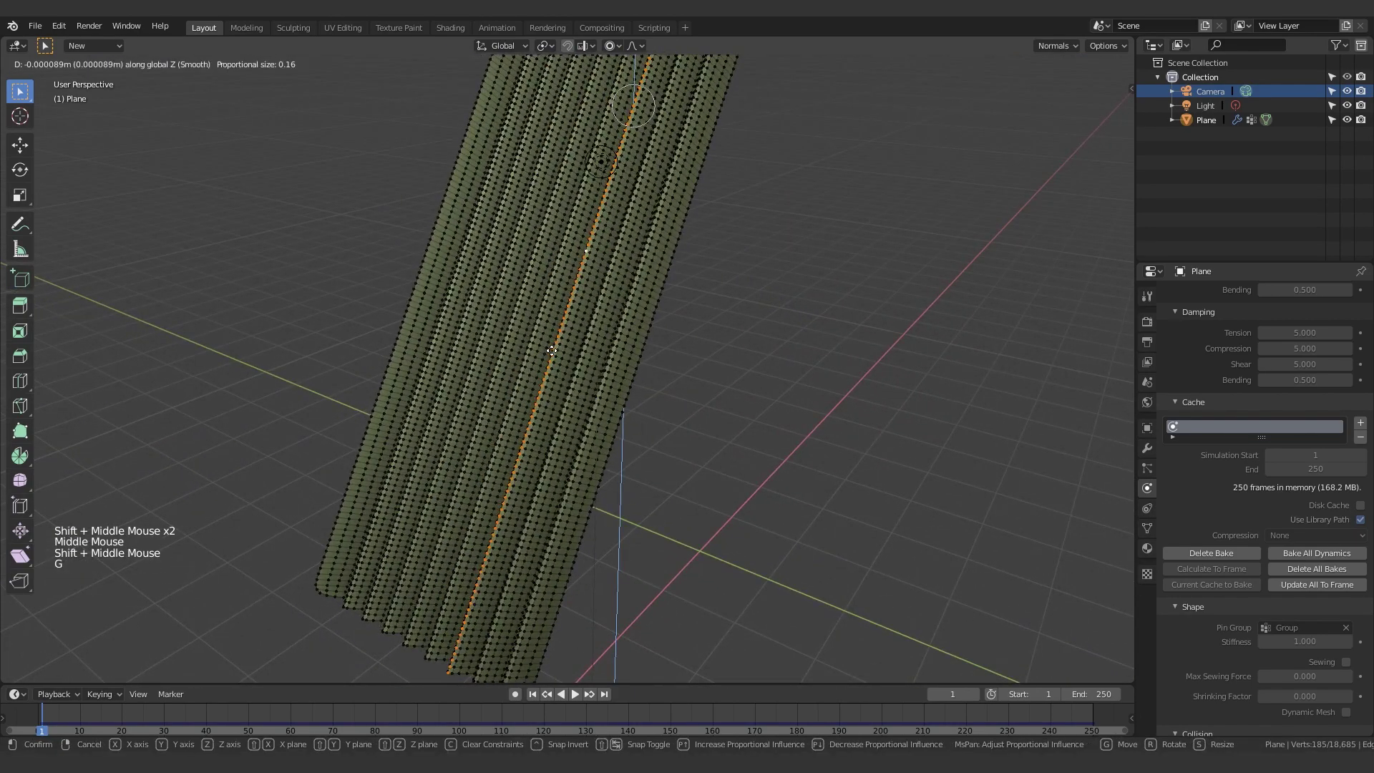
- Try a proportional soft move on a vertical loop, then select an edge loop across the cloth
click(521, 333)
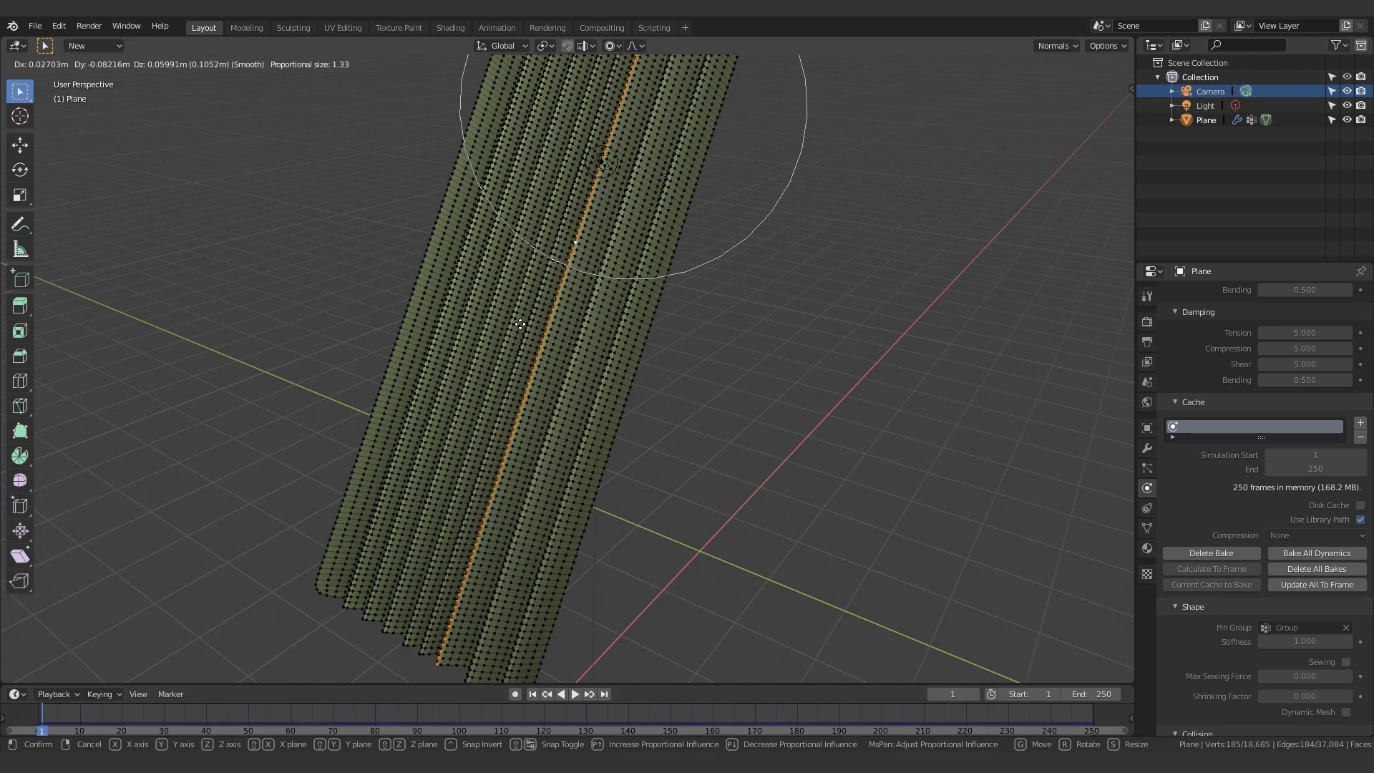
click(515, 321)
middle_drag(515, 322, 588, 380)
scroll(570, 328, down, 3)
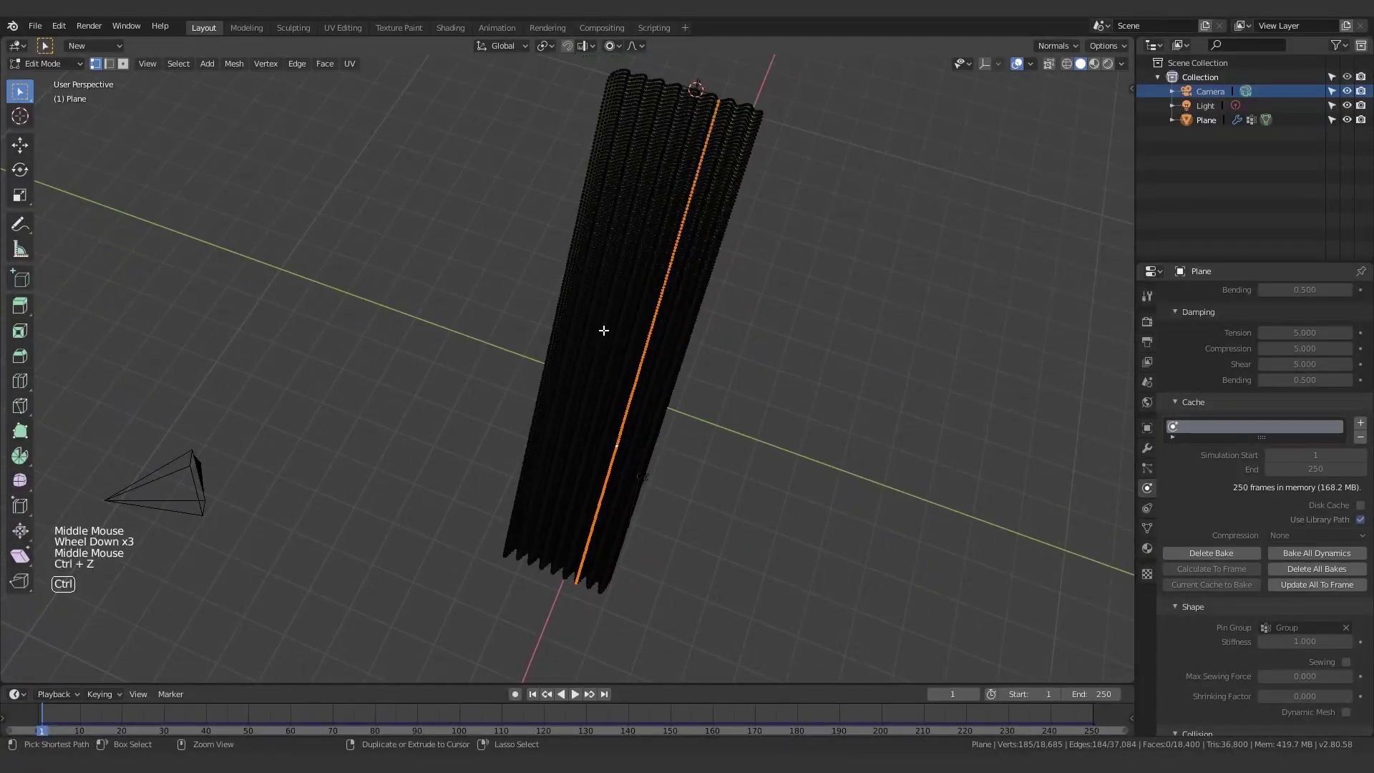
shift+middle_drag(603, 330, 561, 390)
scroll(644, 264, up, 4)
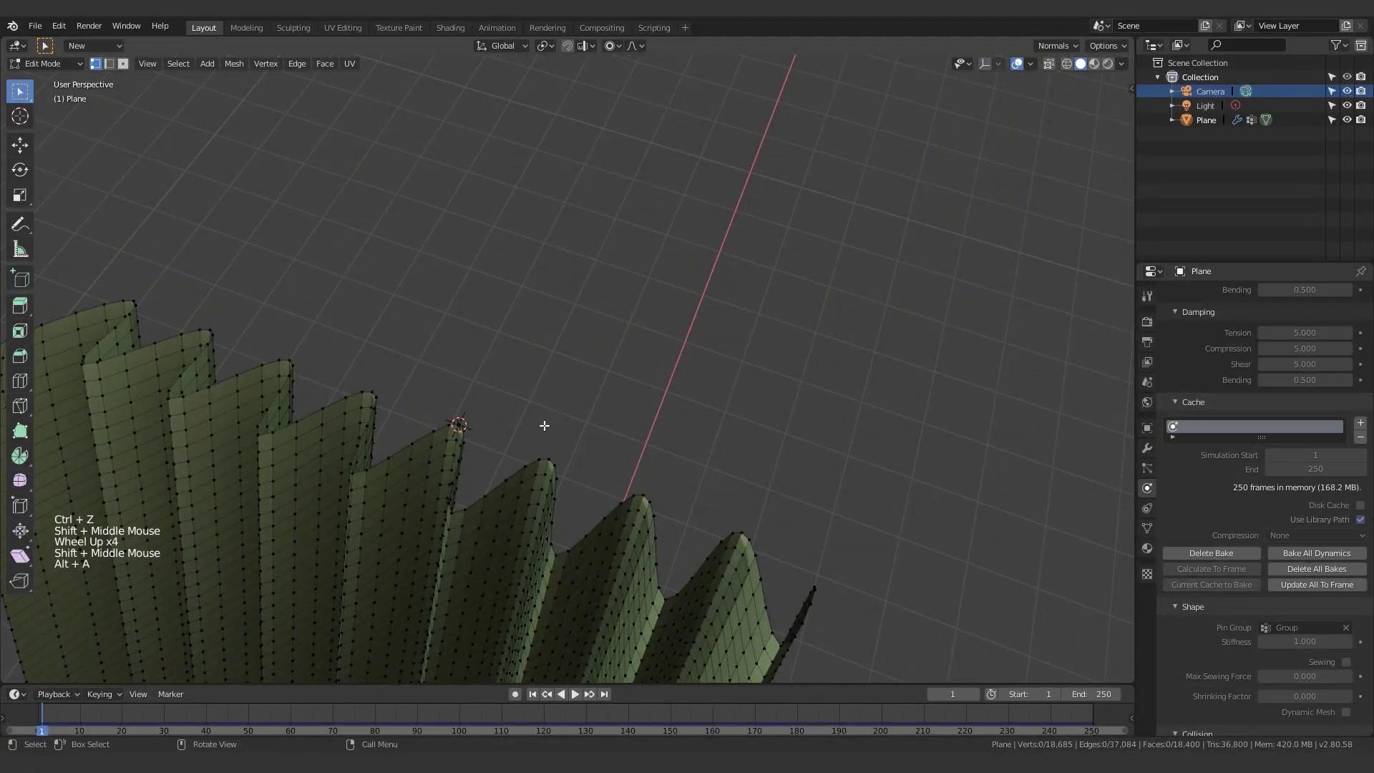
alt+shift+click(515, 471)
scroll(522, 470, down, 3)
- Hide the selected loop, then select a horizontal edge loop and bend it with a proportional move
key(h)
shift+middle_drag(528, 512, 598, 358)
scroll(597, 368, up, 2)
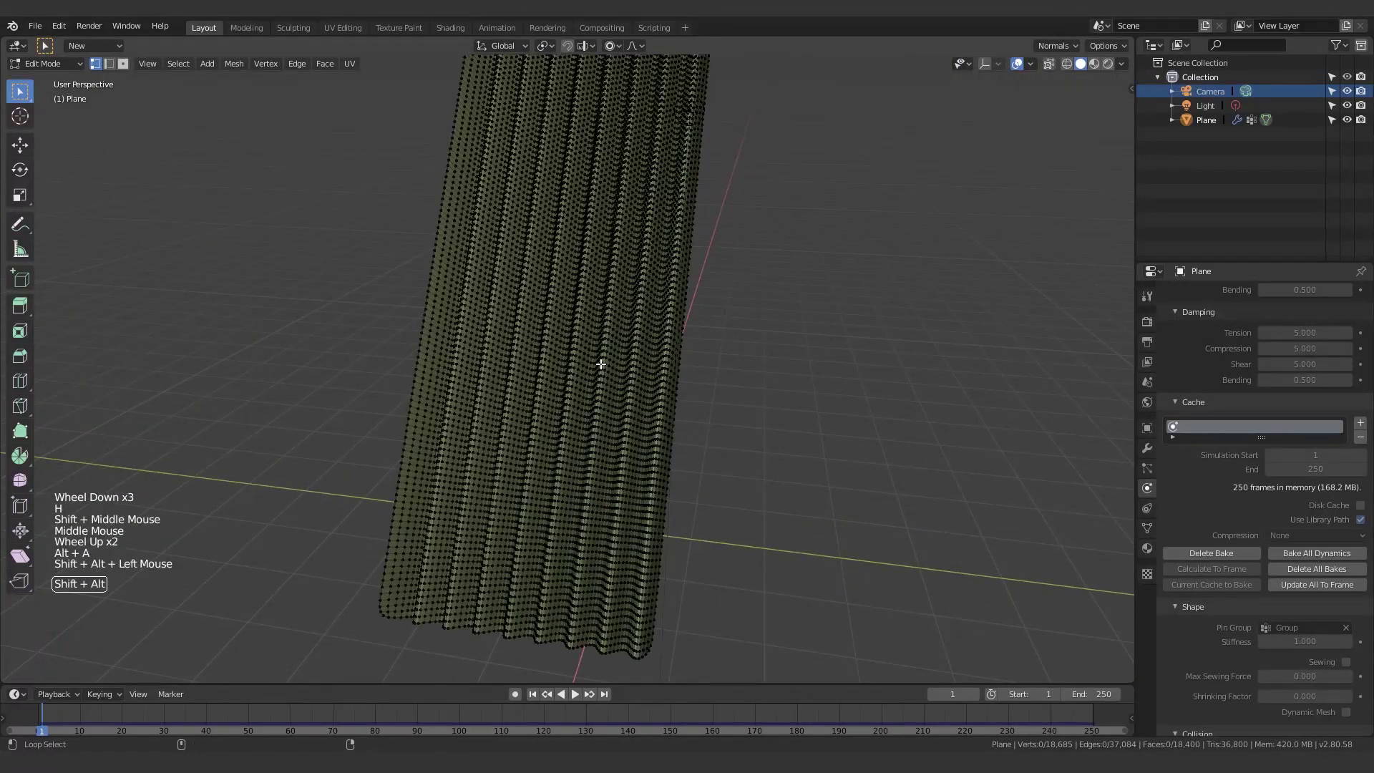
alt+shift+click(600, 365)
scroll(601, 371, up, 2)
alt+shift+click(637, 403)
scroll(634, 414, down, 3)
middle_drag(629, 420, 565, 453)
key(g)
click(561, 421)
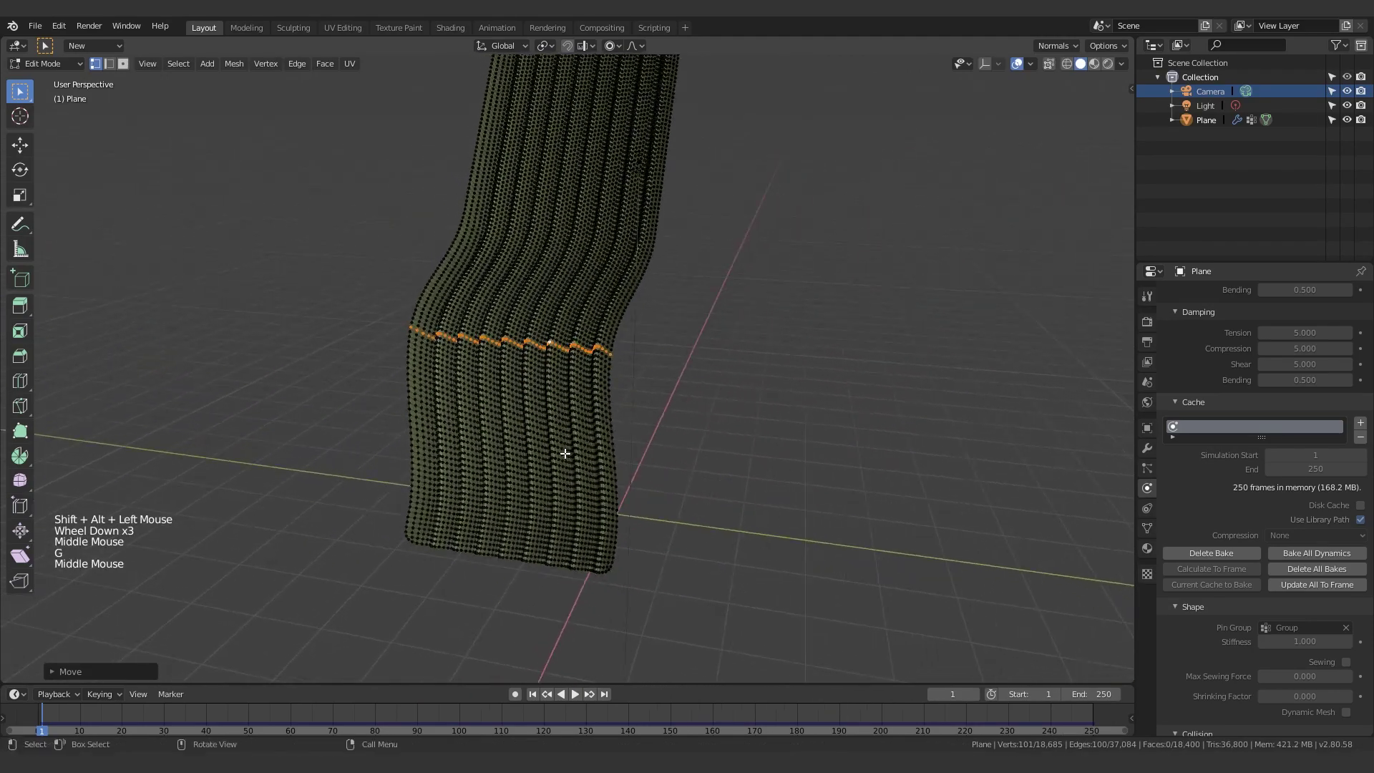
- Select another horizontal loop, shift it with soft falloff, and deselect
key(g)
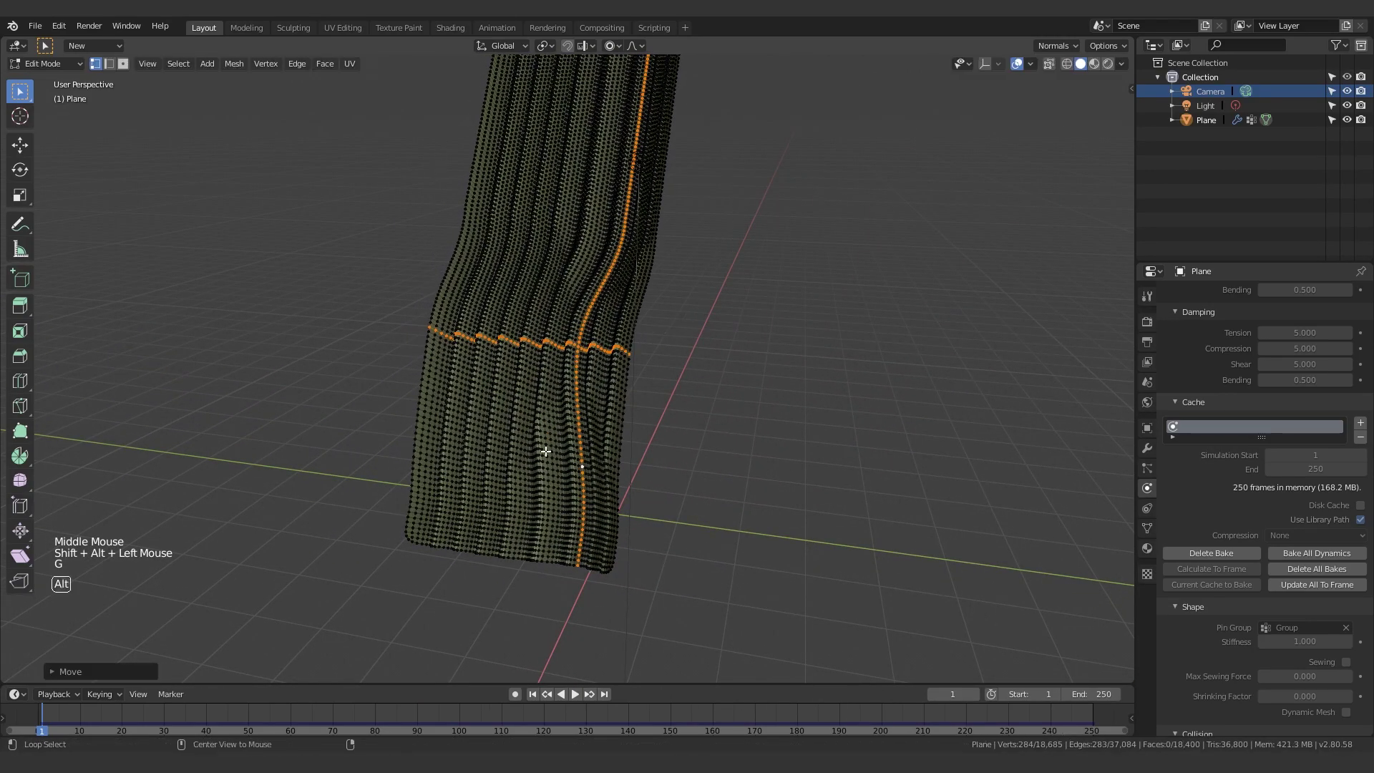
middle_drag(493, 349, 555, 360)
alt+shift+click(572, 289)
key(g)
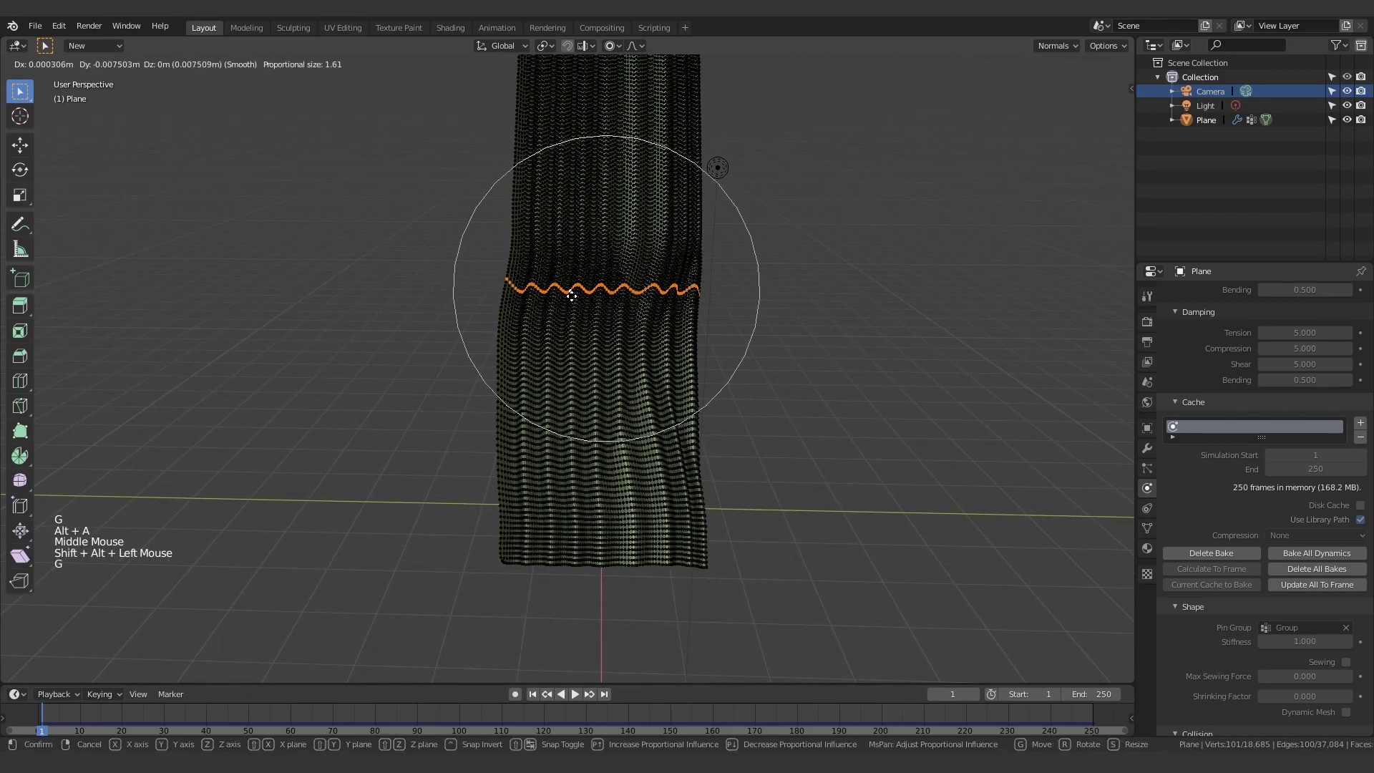
click(569, 295)
middle_drag(569, 295, 618, 313)
key(alt+a)
- Make further proportional moves (falloff size 2.14) to curve the cloth into a gentle S-bend
key(g)
click(529, 476)
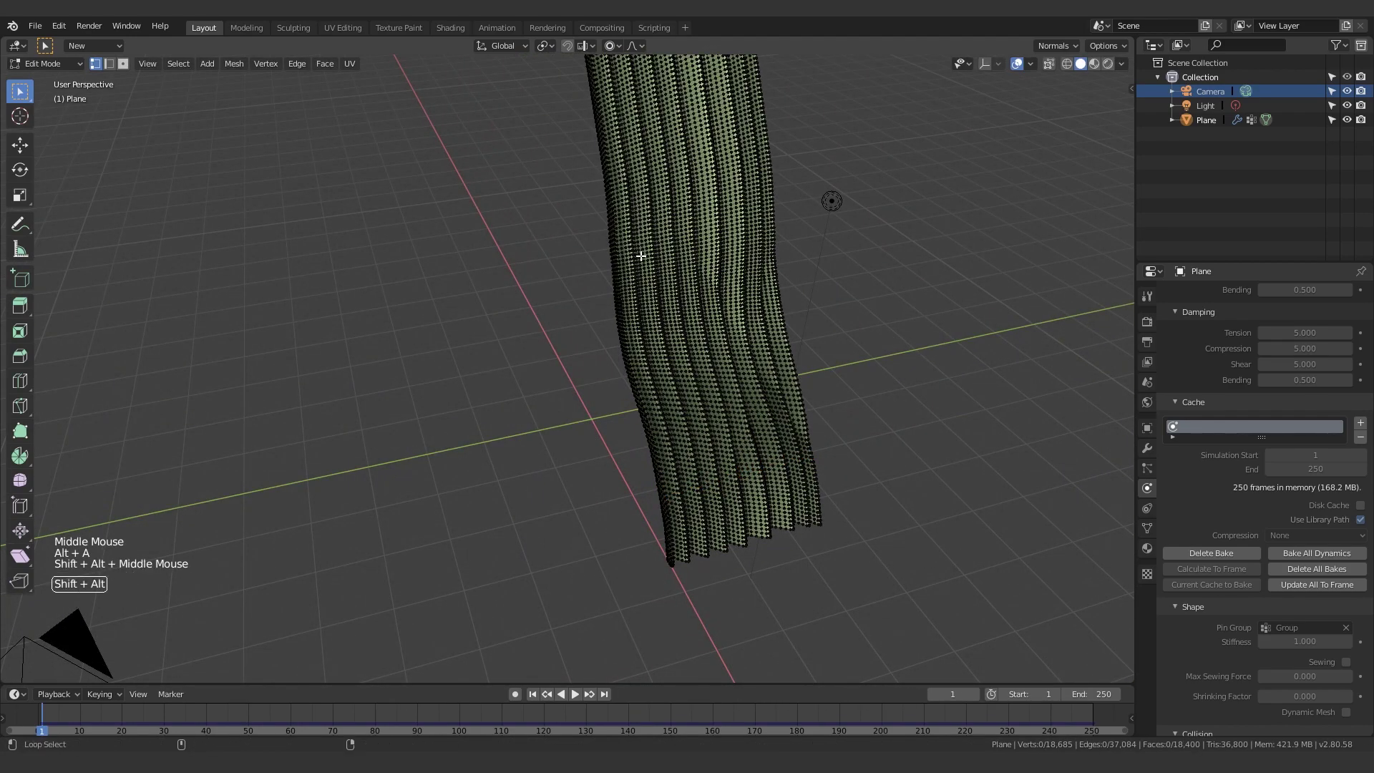
shift+middle_drag(648, 213, 602, 276)
key(g)
click(619, 249)
key(alt+a)
scroll(602, 276, up, 3)
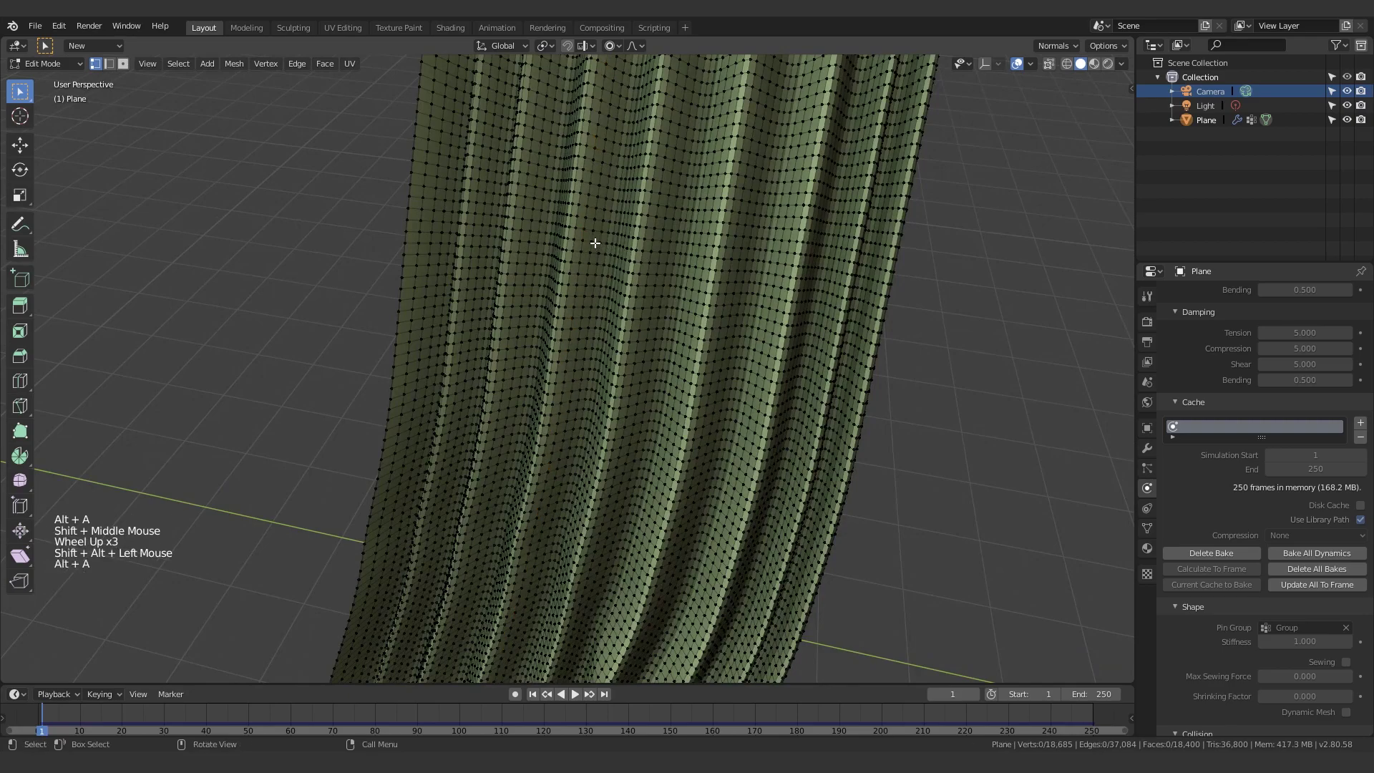
key(g)
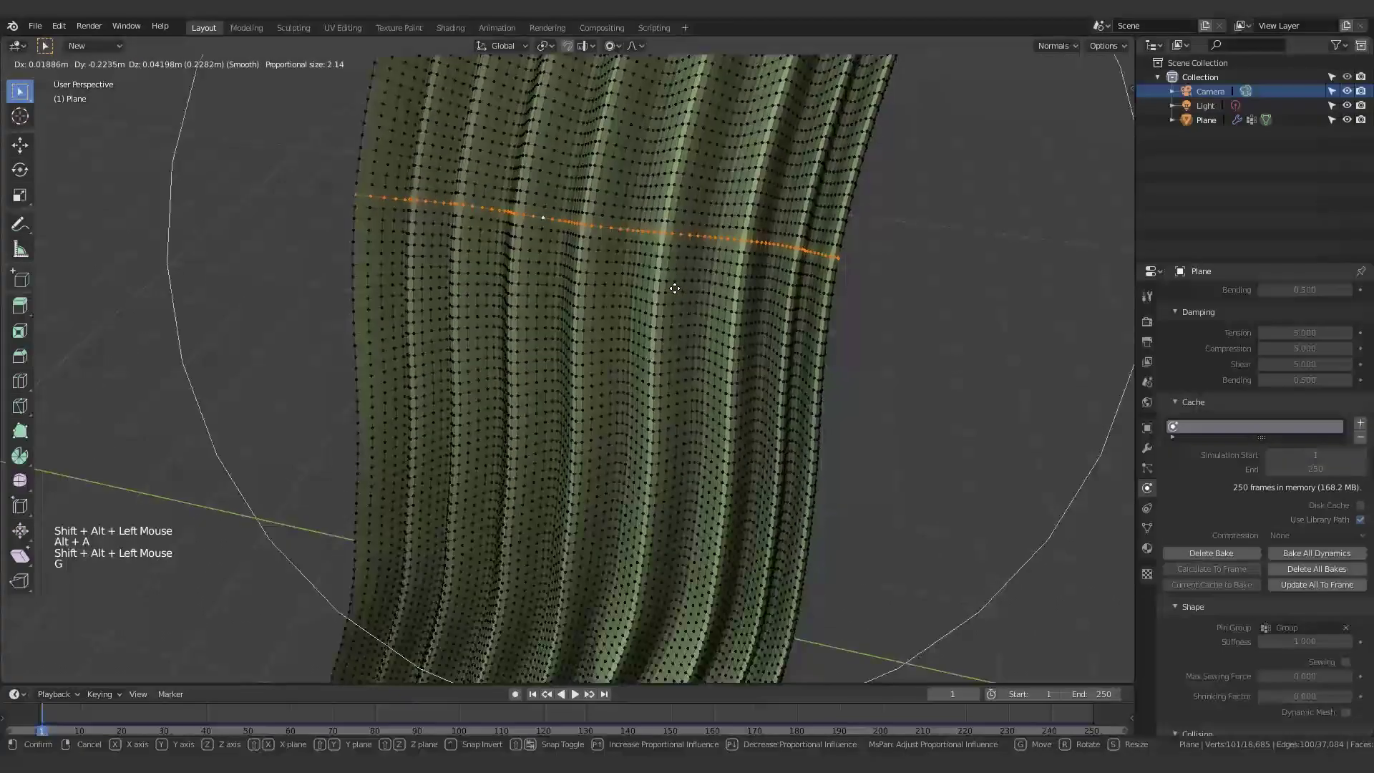
click(698, 266)
middle_drag(698, 266, 709, 275)
scroll(645, 235, down, 4)
shift+middle_drag(657, 238, 623, 345)
- Return to Object Mode, reselect the cloth plane and toggle Edit Mode in and out
key(Tab)
key(alt+a)
scroll(683, 327, down, 1)
scroll(672, 286, up, 4)
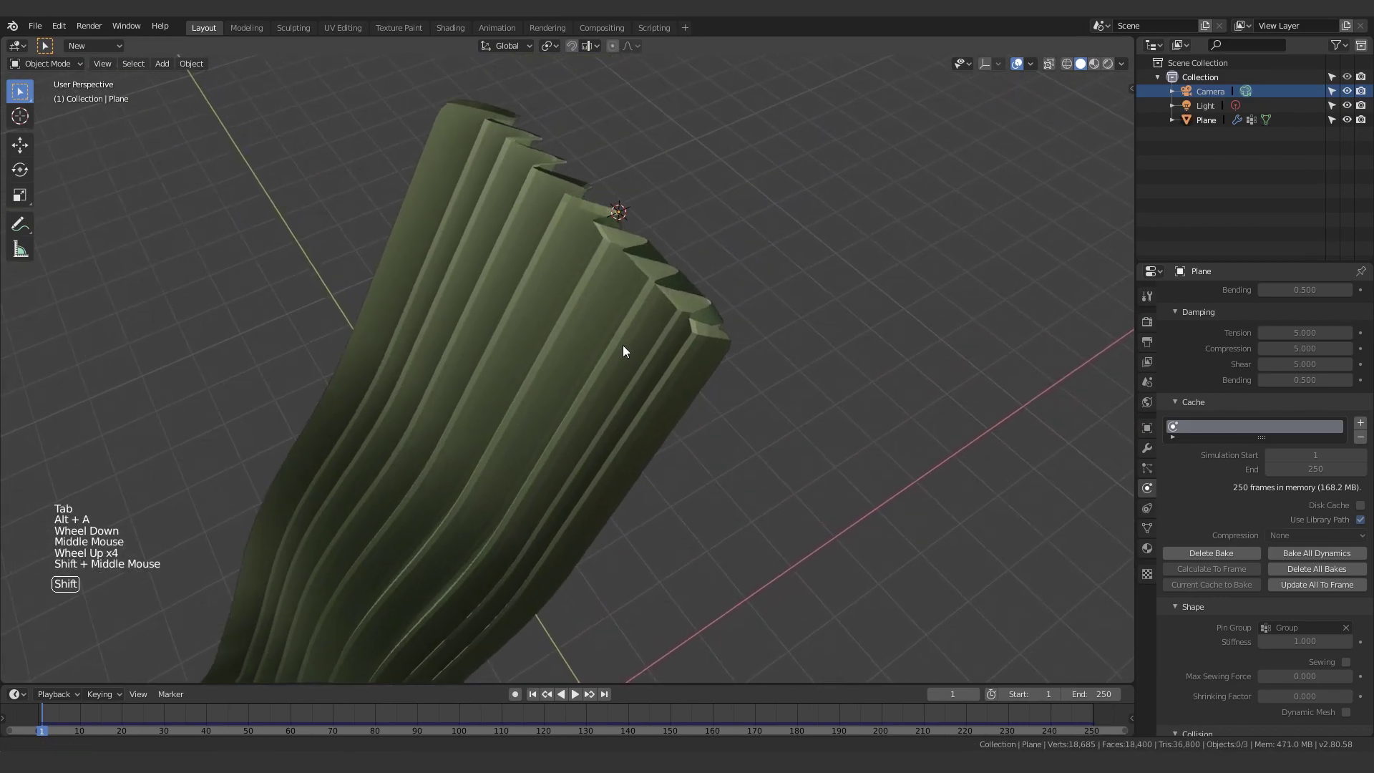
scroll(621, 346, up, 2)
middle_drag(735, 223, 754, 193)
scroll(734, 193, down, 2)
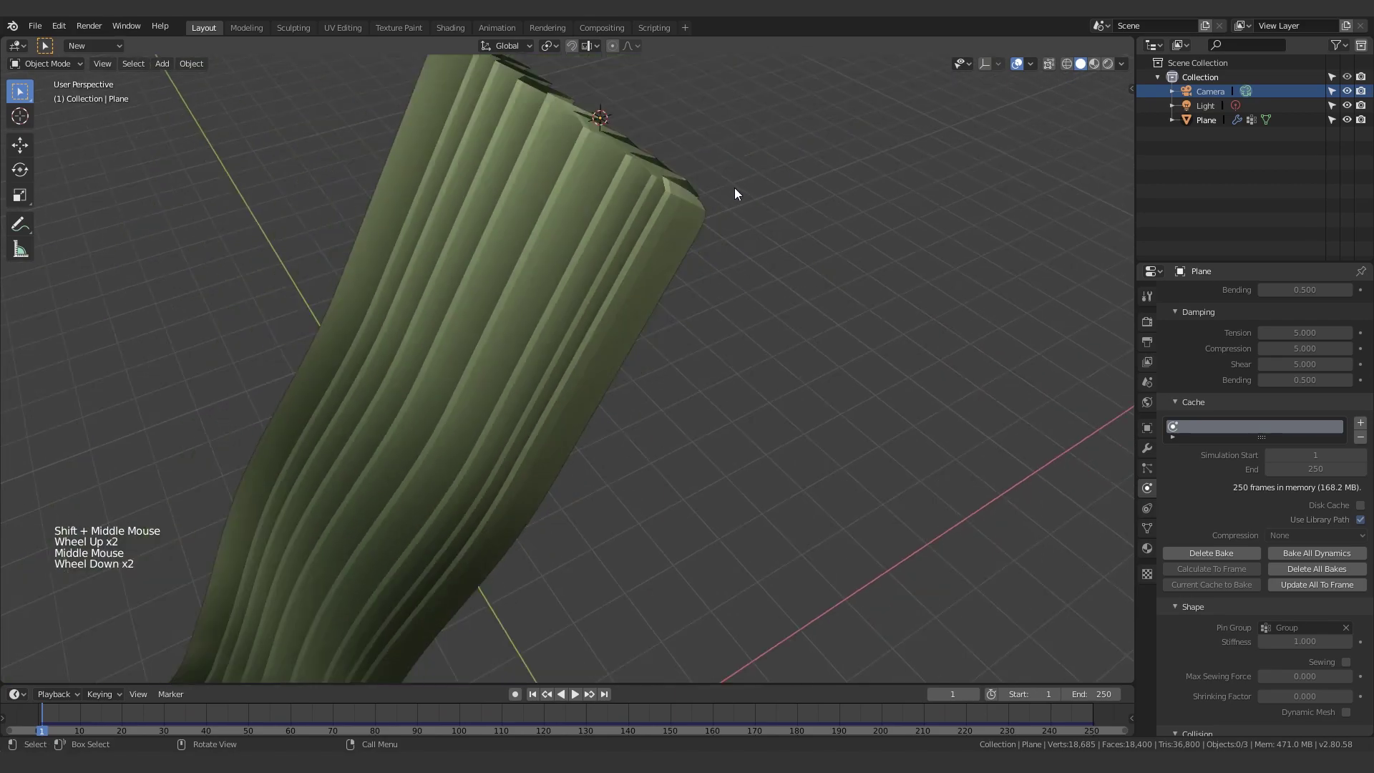
click(692, 201)
key(Tab)
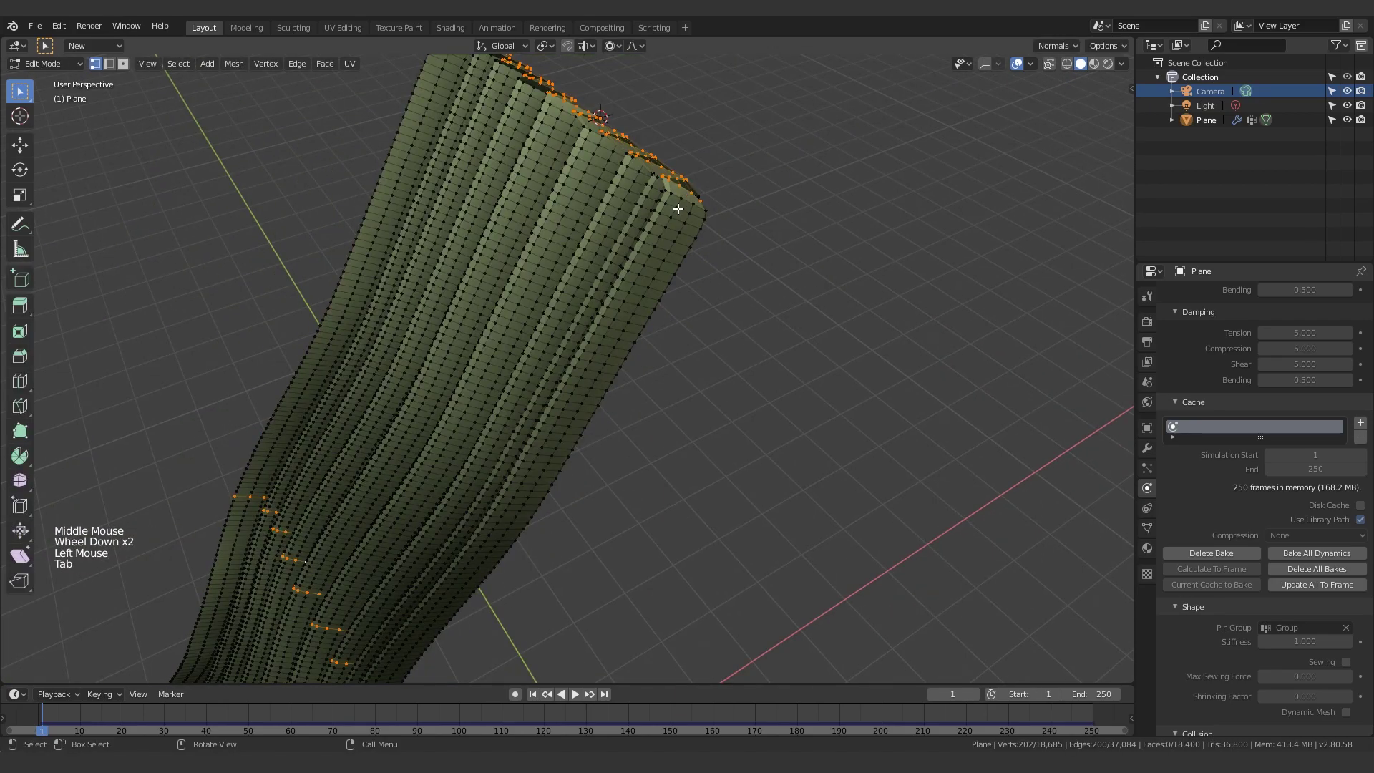
key(Tab)
key(alt+a)
- Scroll the Cloth physics settings to Collision and enable Self Collision
scroll(671, 221, down, 2)
scroll(673, 229, down, 2)
click(680, 258)
middle_drag(681, 264, 775, 284)
scroll(620, 186, up, 3)
scroll(667, 221, up, 2)
scroll(702, 419, down, 4)
shift+scroll(702, 418, up, 1)
shift+middle_drag(703, 418, 748, 266)
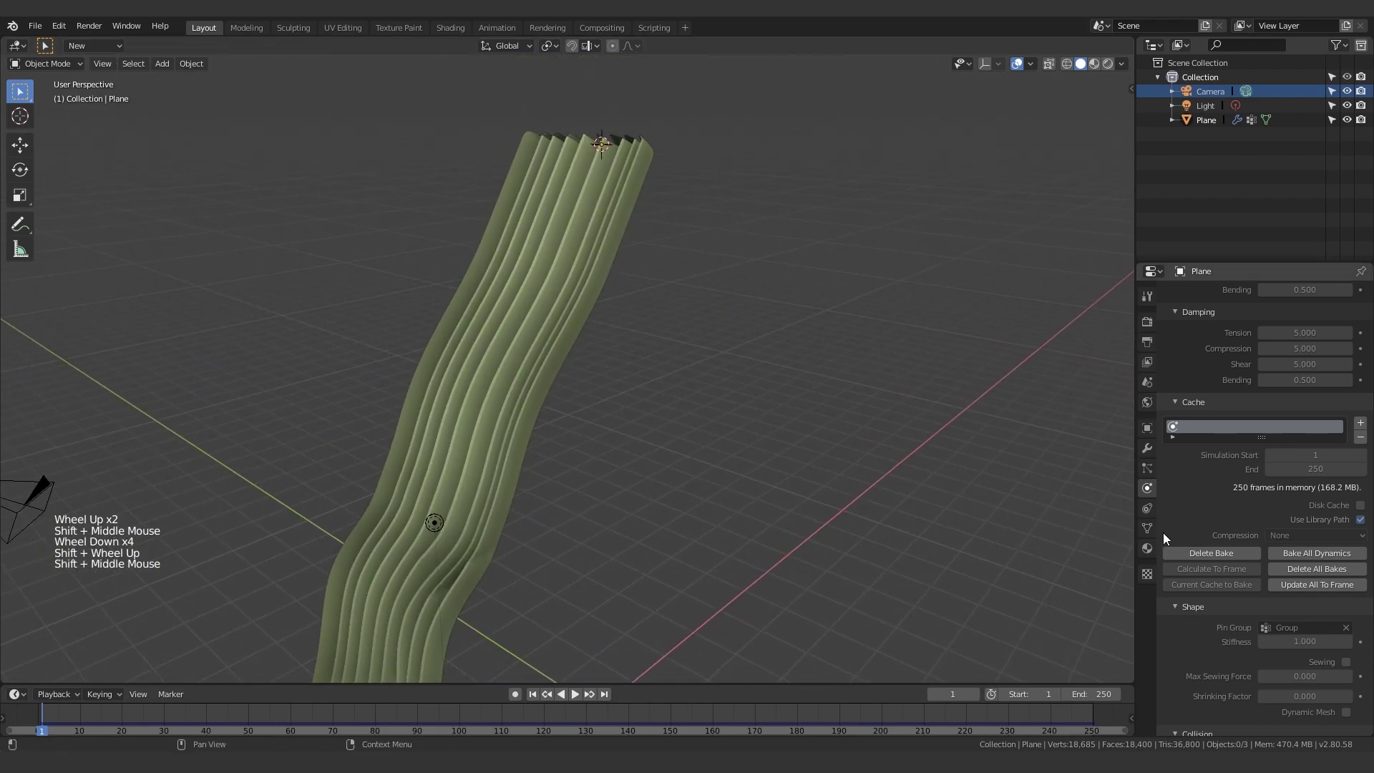
scroll(1209, 533, down, 6)
scroll(1210, 532, down, 7)
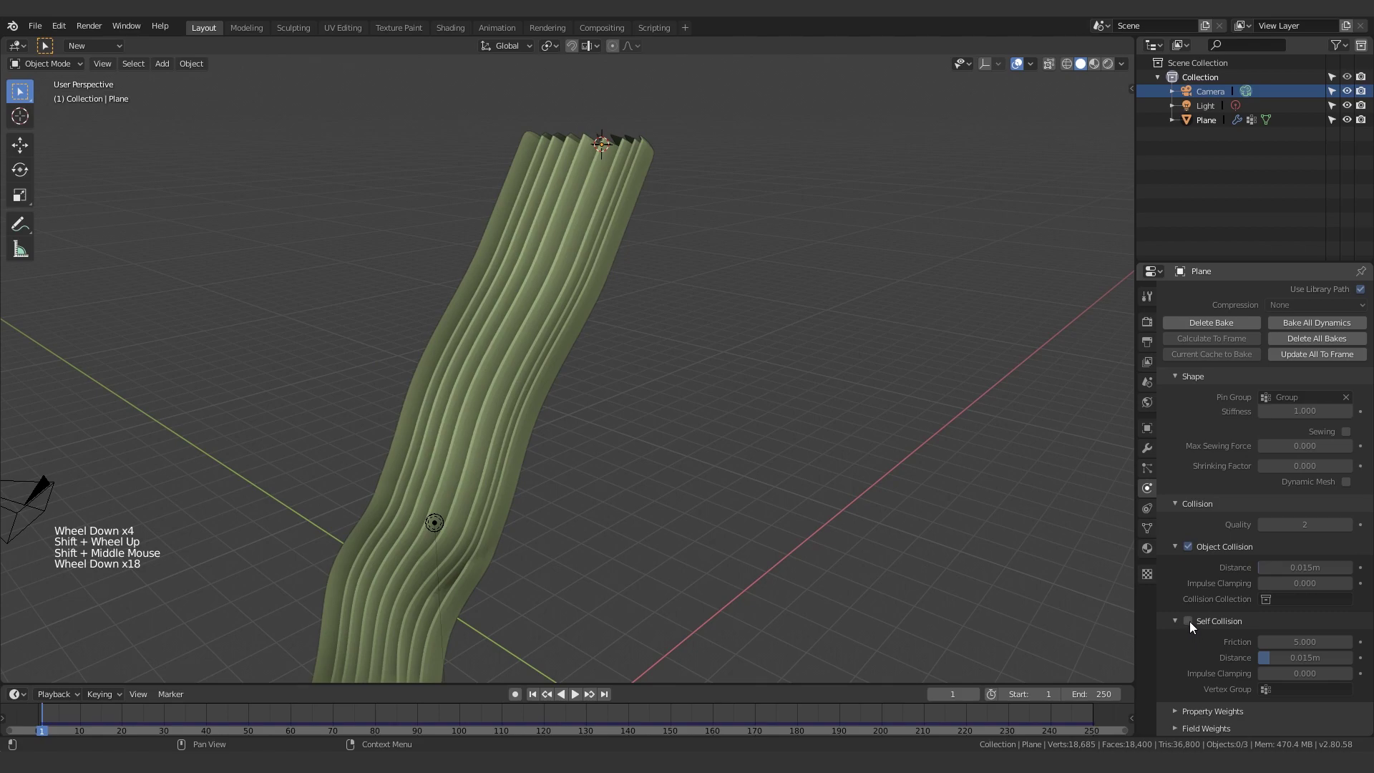
shift+middle_drag(916, 544, 901, 397)
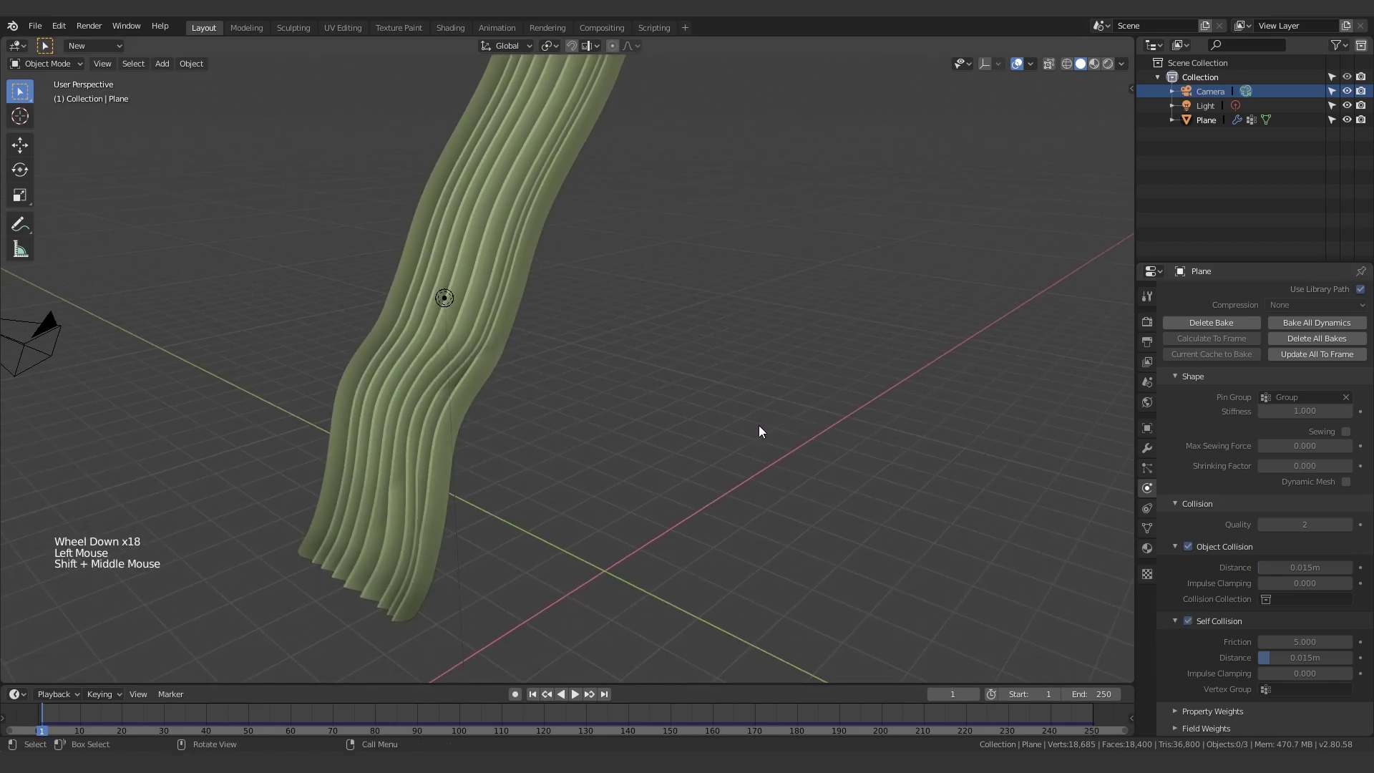
scroll(1227, 479, up, 3)
- Delete the old cloth bake and bake all 250 frames again with self collision on
click(1213, 414)
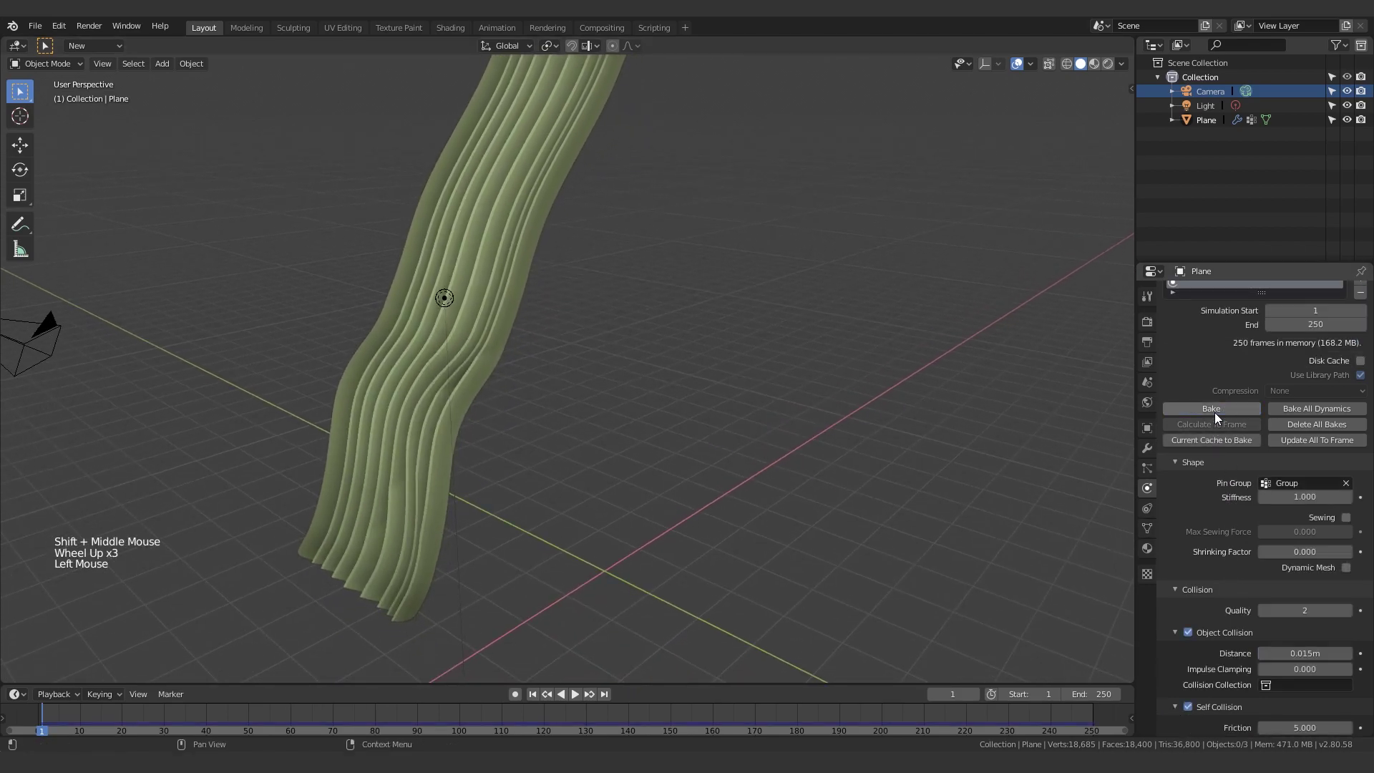
shift+middle_drag(780, 419, 830, 457)
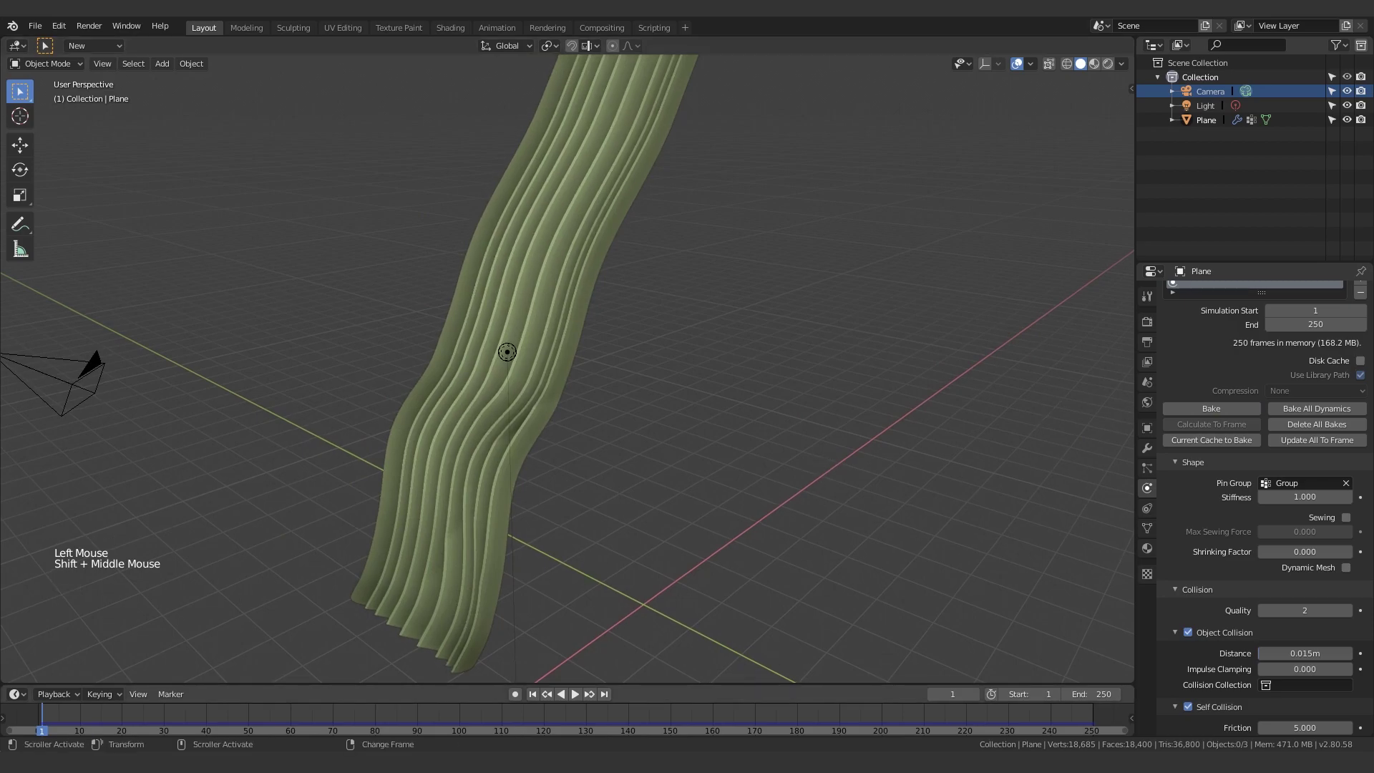
click(1211, 408)
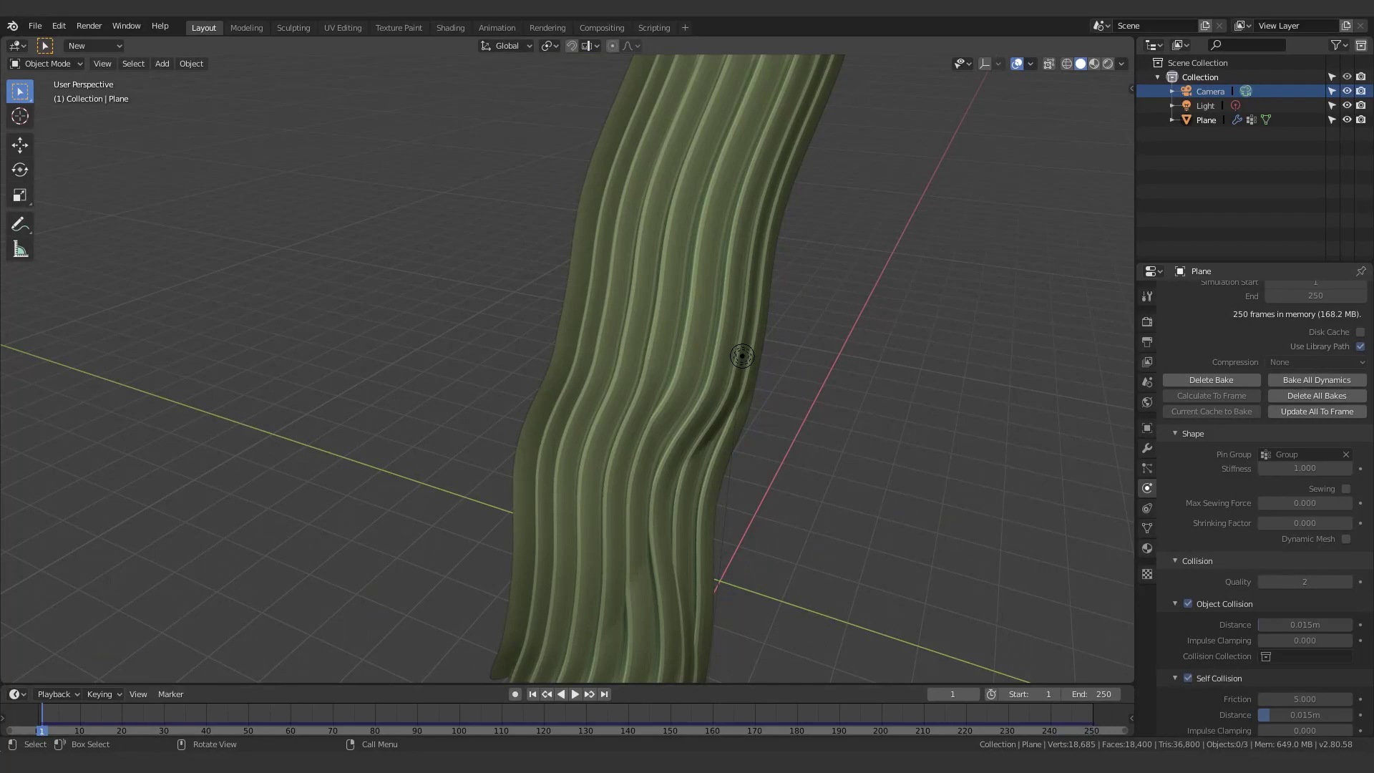
middle_drag(530, 515, 568, 487)
scroll(610, 439, down, 3)
scroll(530, 430, up, 2)
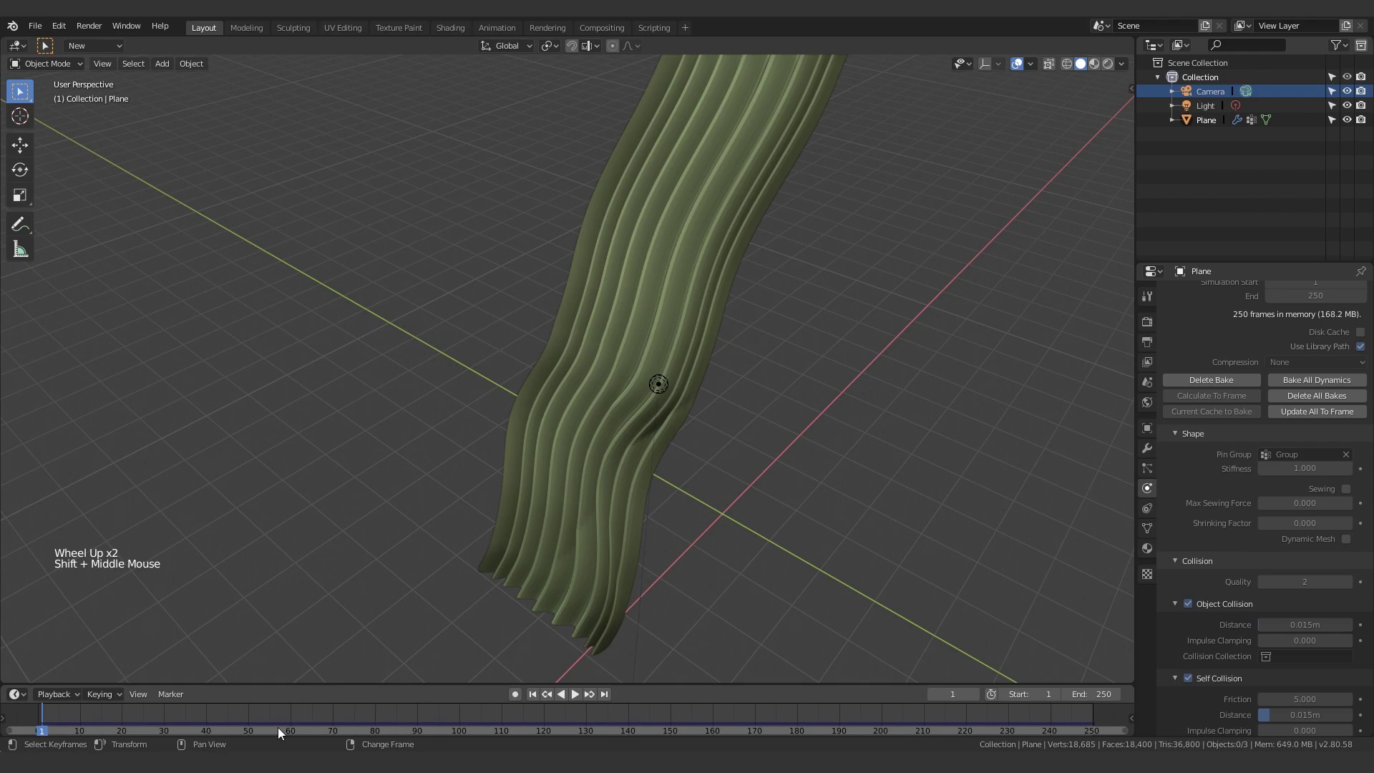
- Play the re-baked self-collision cloth and orbit around it as it falls
shift+middle_drag(557, 679, 601, 631)
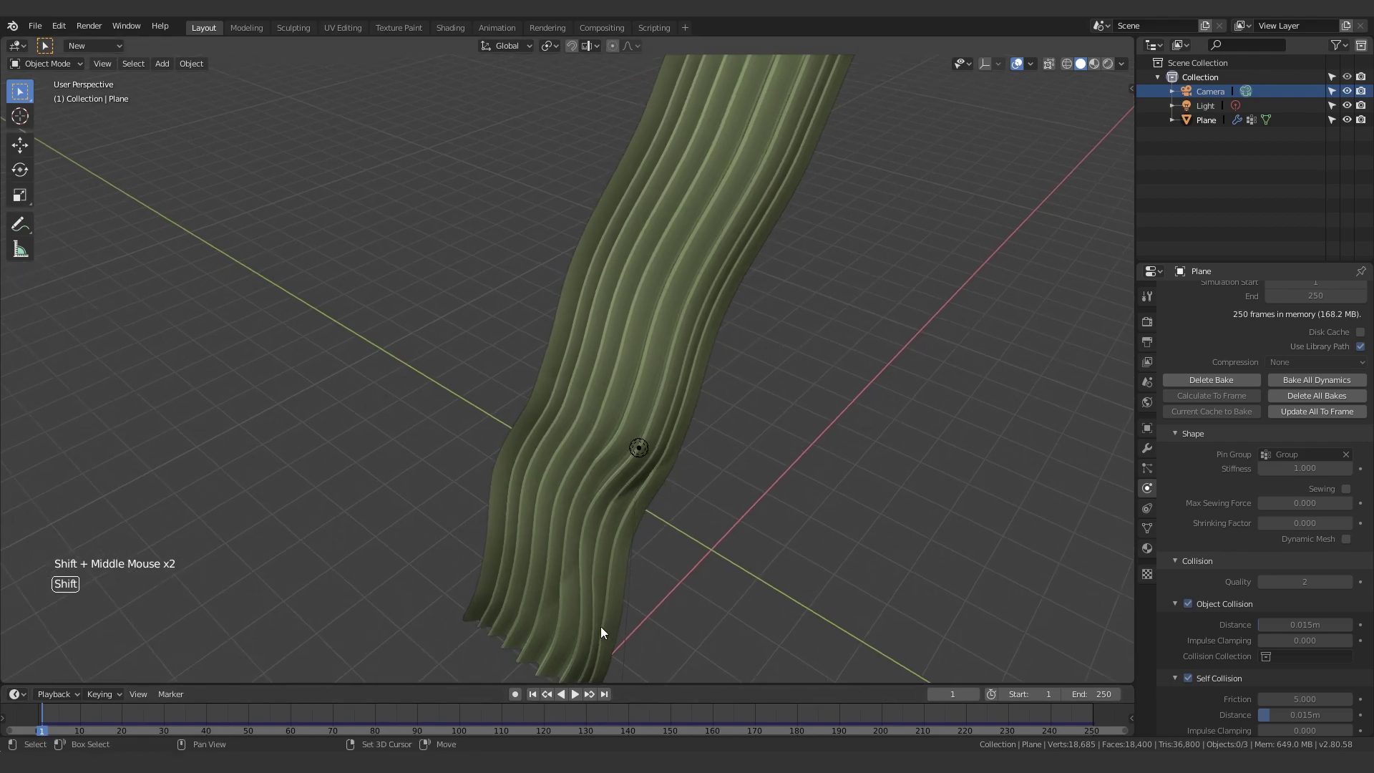
click(574, 695)
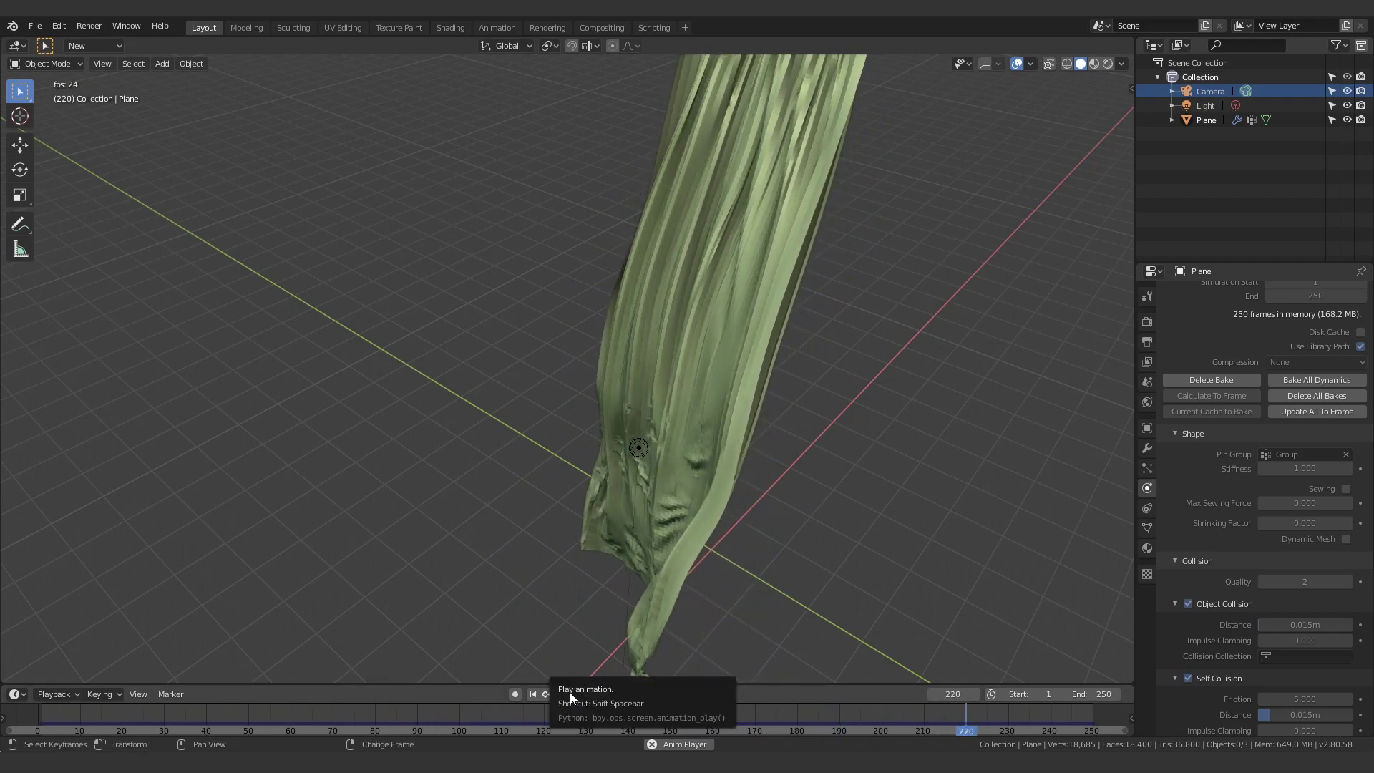
scroll(1265, 721, down, 2)
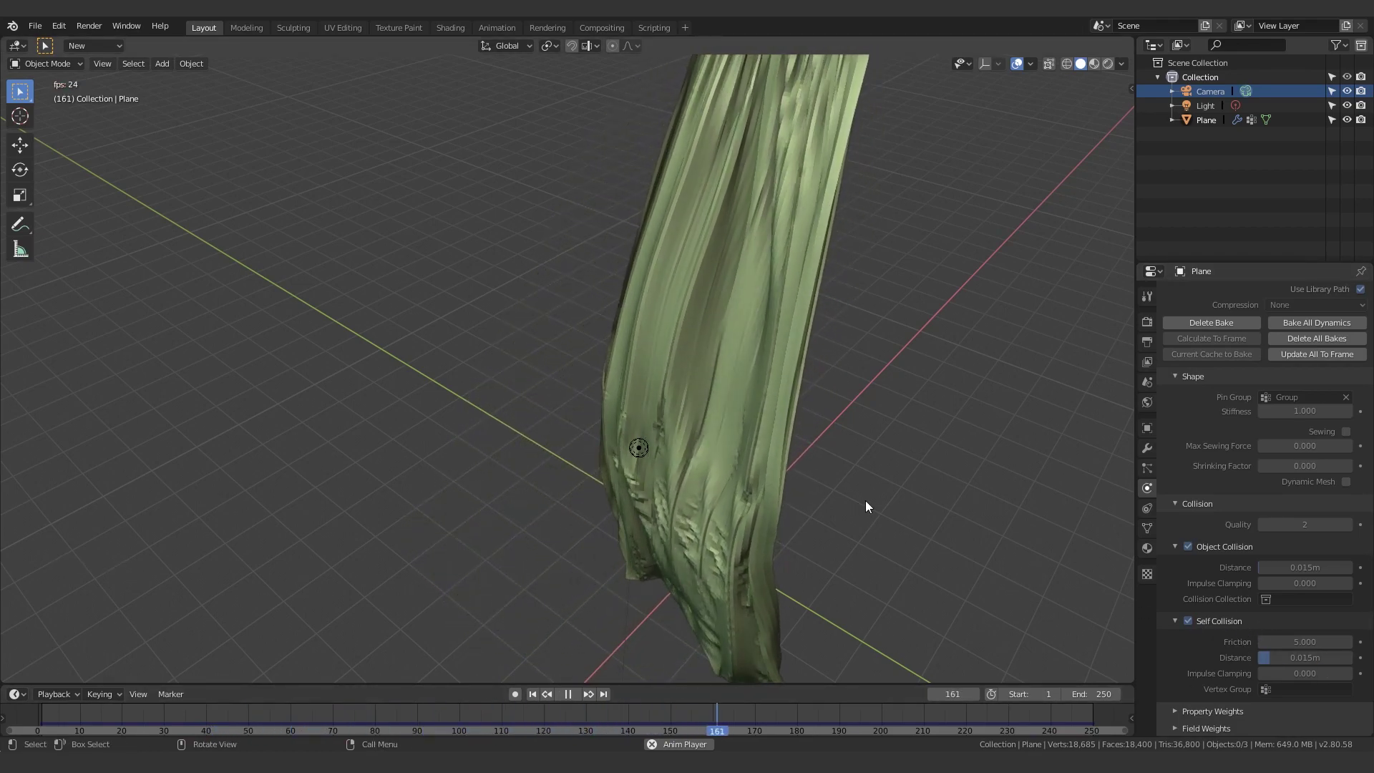
middle_drag(865, 501, 724, 531)
scroll(728, 548, up, 2)
scroll(561, 673, down, 1)
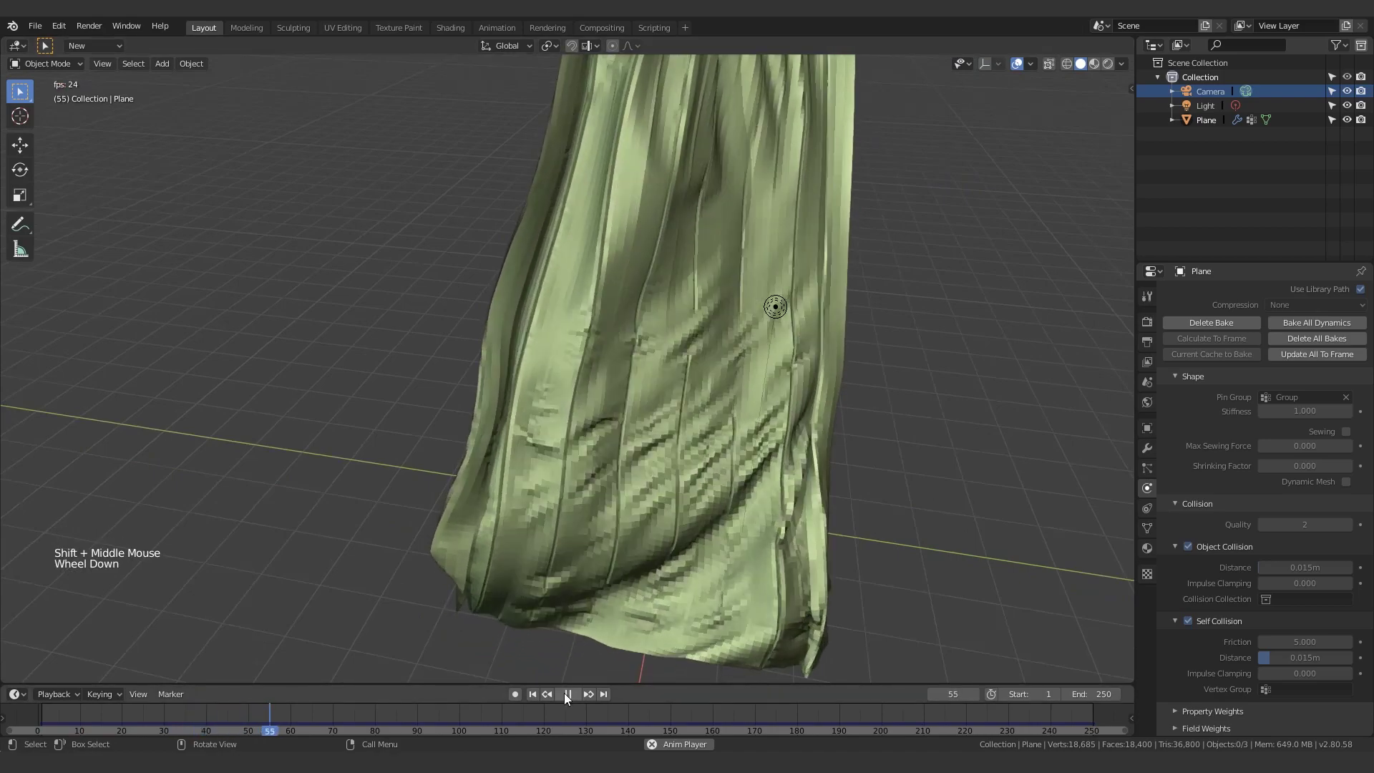
middle_drag(564, 692, 773, 641)
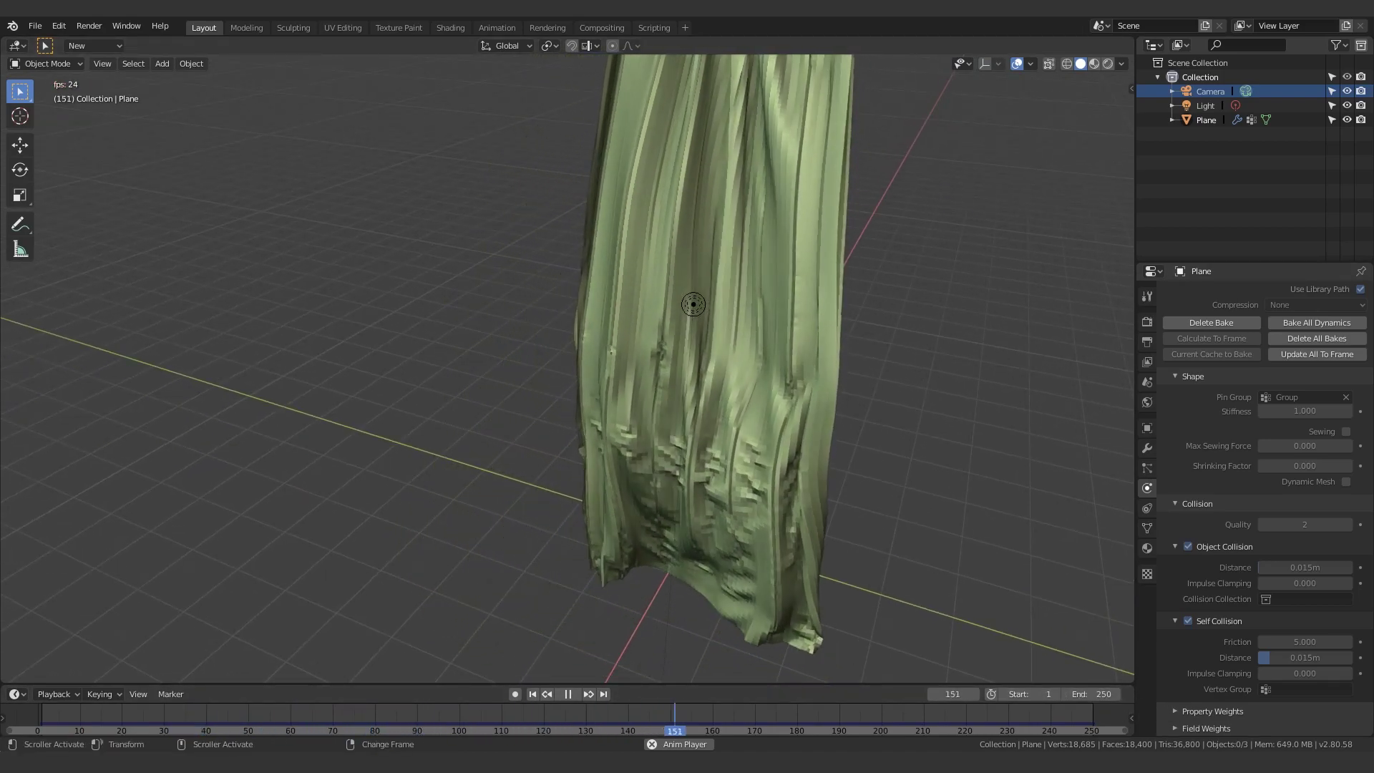
middle_drag(671, 586, 565, 451)
scroll(585, 490, down, 4)
scroll(584, 202, up, 2)
middle_drag(584, 201, 801, 308)
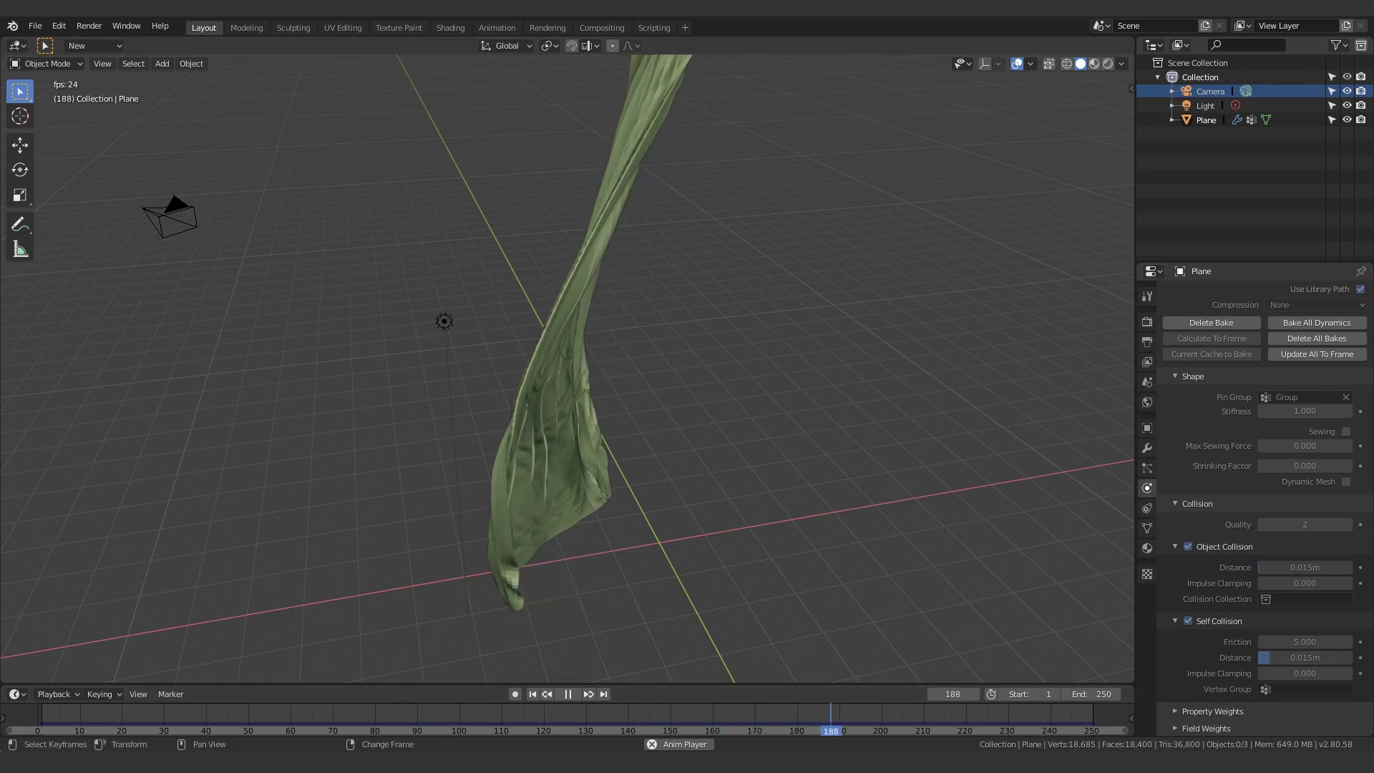
- Replay the cloth simulation from frame 1 and pause it at frame 187
click(532, 694)
middle_drag(530, 672, 572, 698)
click(575, 694)
middle_drag(582, 647, 588, 607)
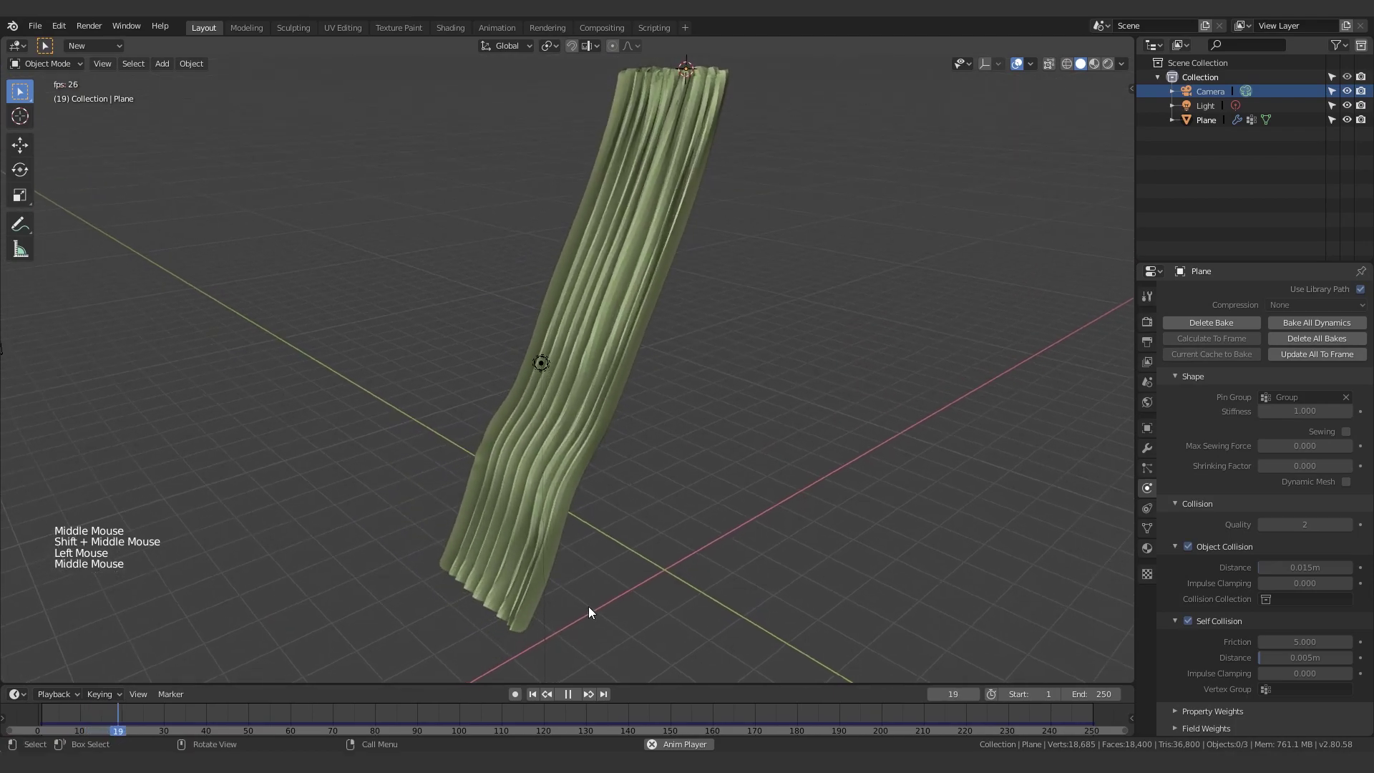
middle_drag(616, 530, 744, 452)
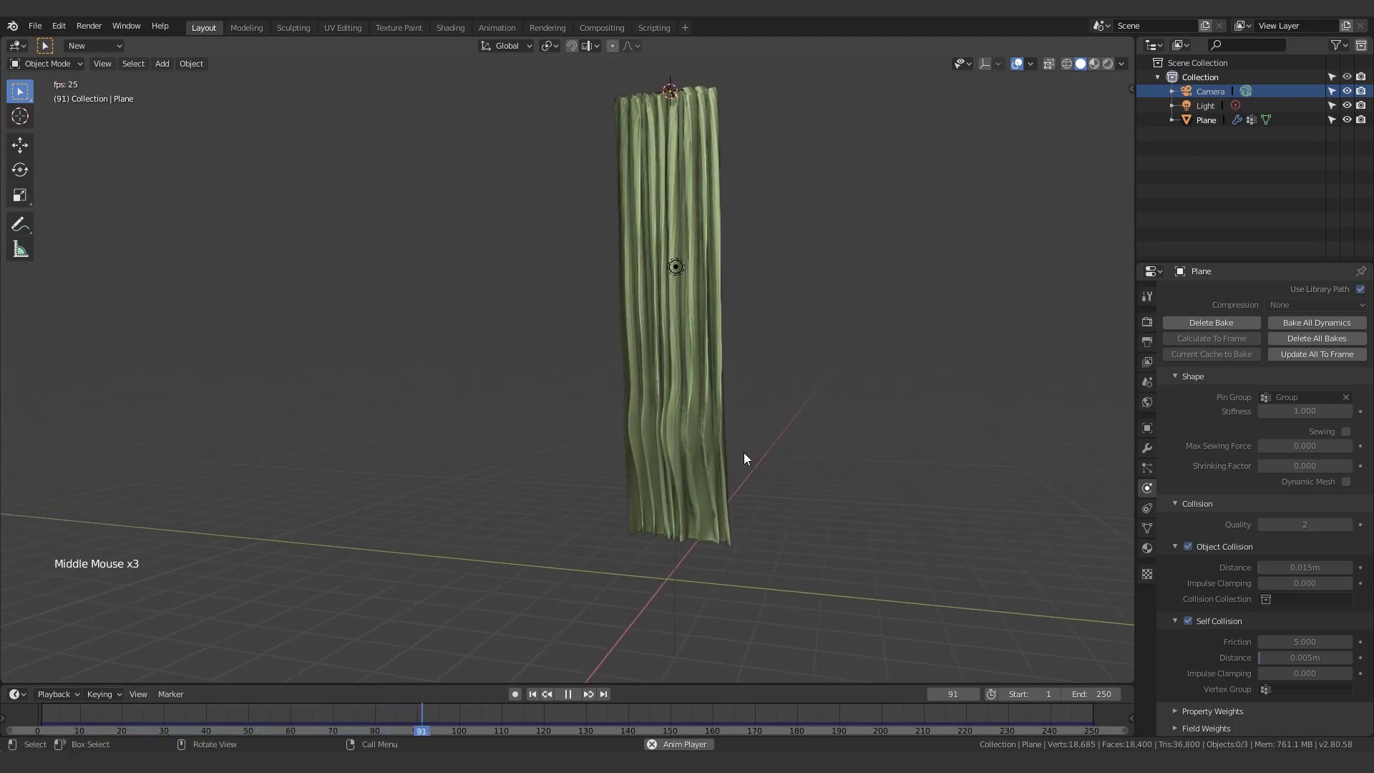
click(568, 695)
middle_drag(616, 651, 651, 620)
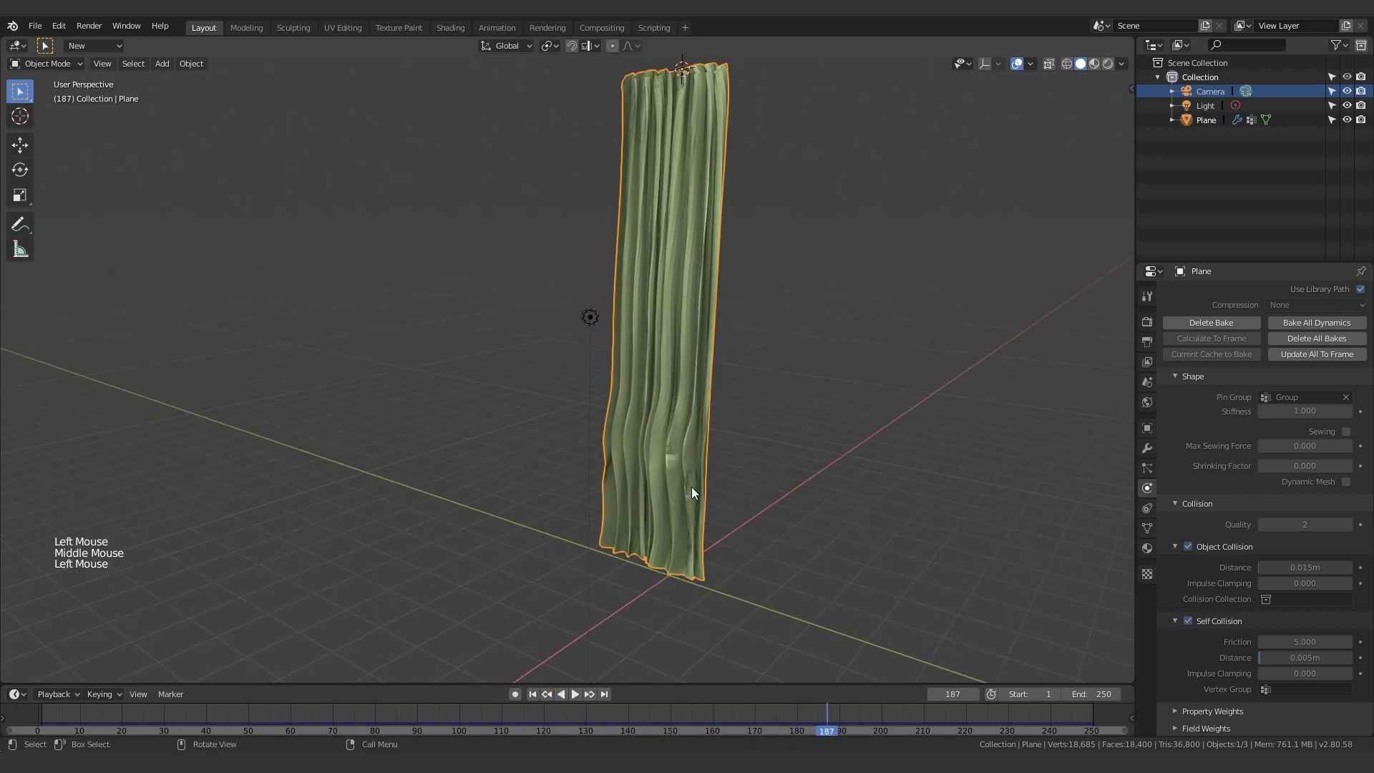
scroll(691, 488, up, 2)
mouse_move(776, 496)
middle_down()
mouse_move(806, 480)
mouse_move(783, 365)
mouse_move(767, 363)
mouse_move(770, 325)
mouse_move(715, 444)
middle_up()
- Give the cloth one subdivision level with Ctrl+1
key(ctrl+2)
key(ctrl+1)
scroll(768, 383, up, 3)
shift+scroll(770, 358, up, 1)
- Switch the viewport to Rendered shading from the Z pie menu
key(z)
click(725, 284)
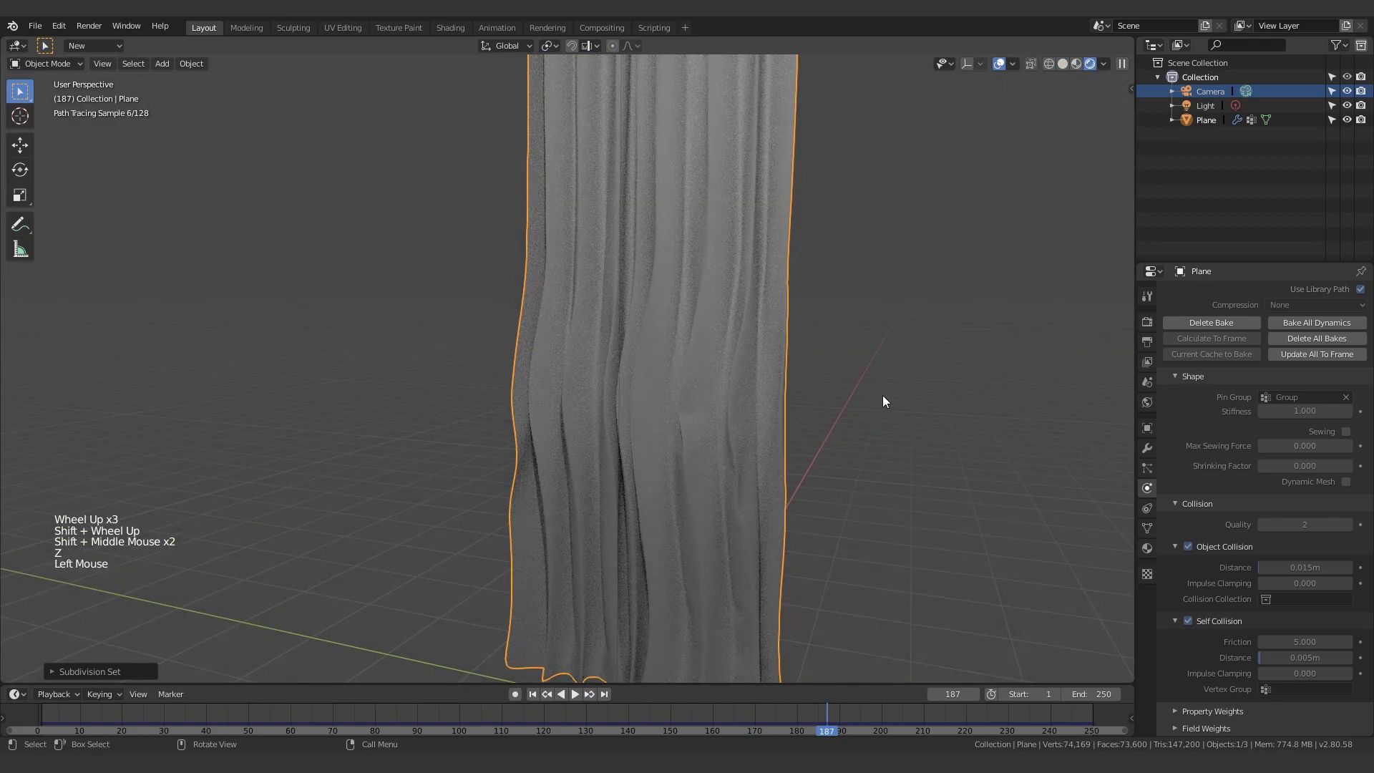
scroll(866, 409, down, 3)
- Inspect the rendered cloth plane, reframing the view around it
click(645, 385)
shift+middle_drag(646, 385, 741, 457)
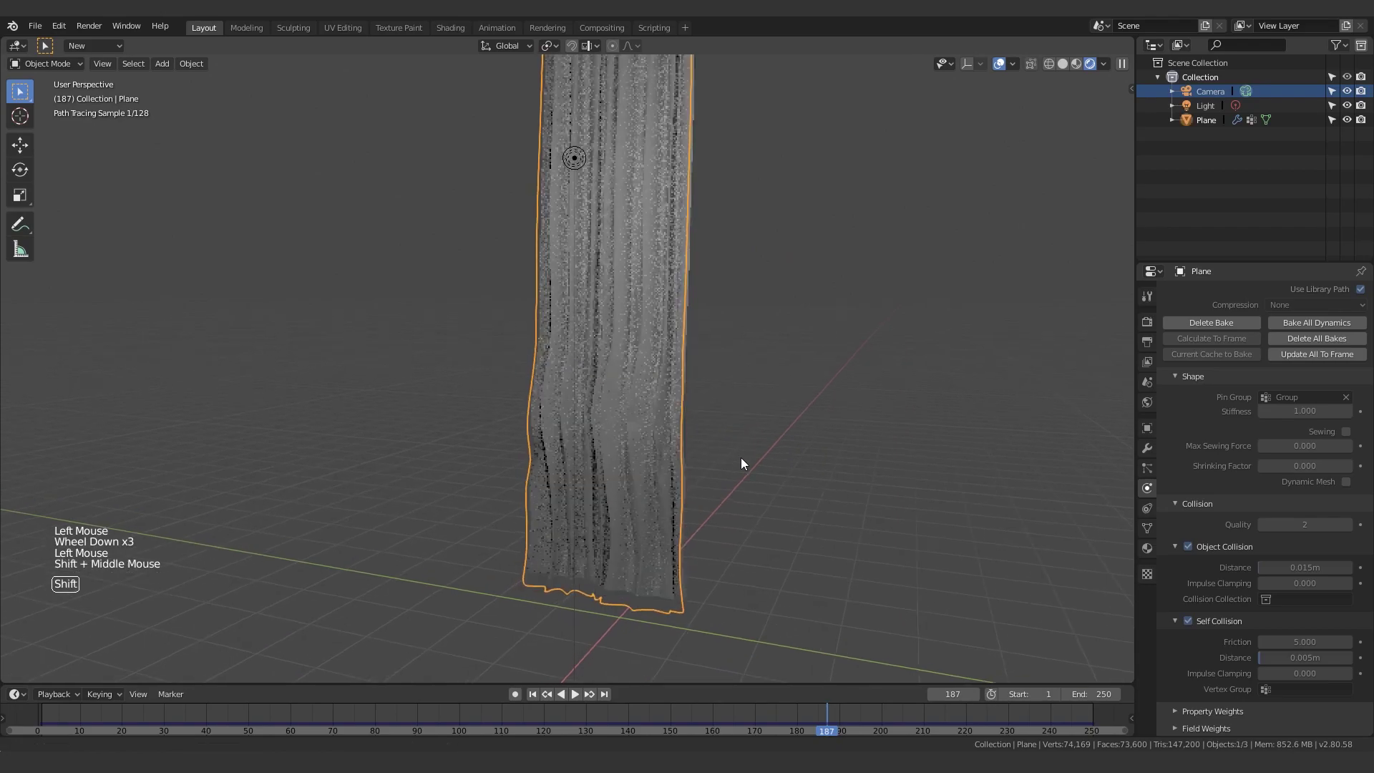
scroll(714, 396, down, 5)
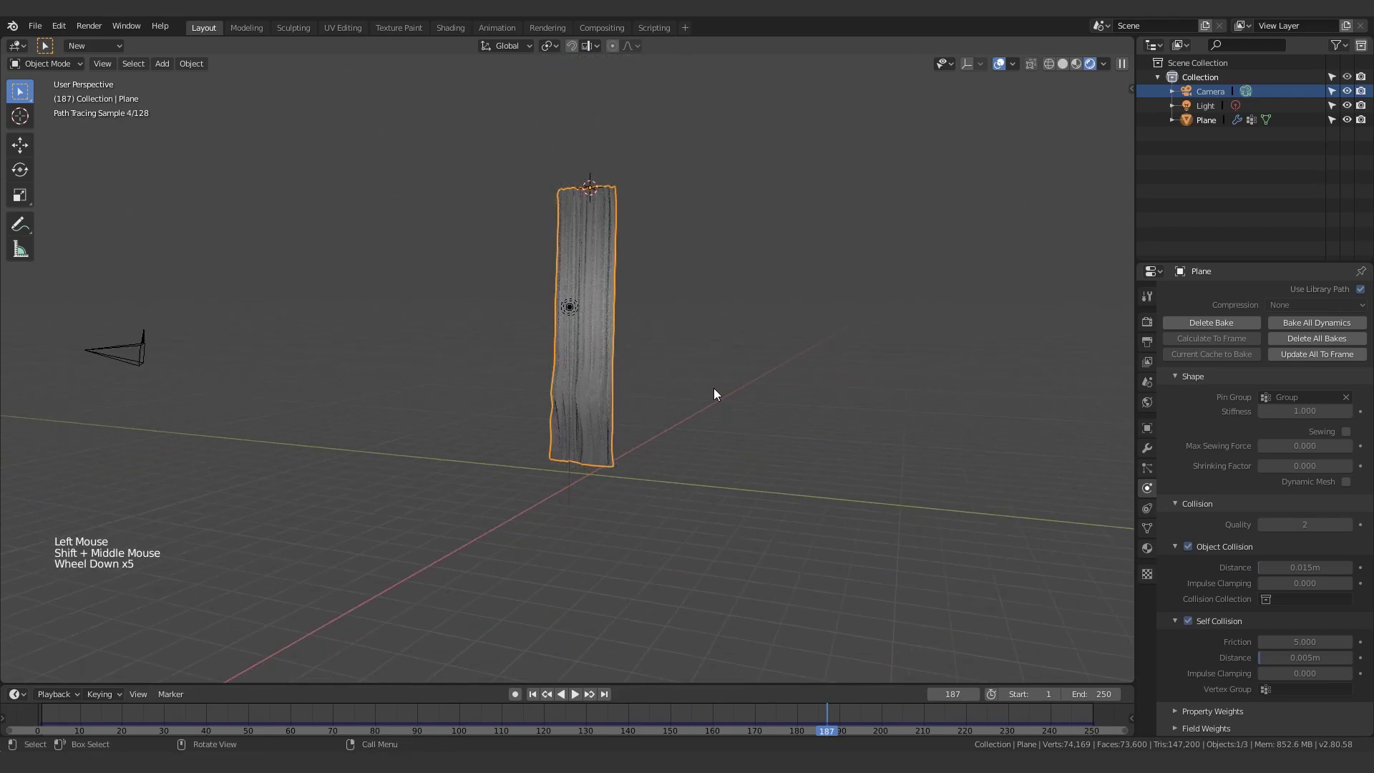
scroll(642, 346, up, 2)
shift+middle_drag(642, 346, 671, 360)
scroll(674, 250, up, 5)
scroll(677, 342, up, 5)
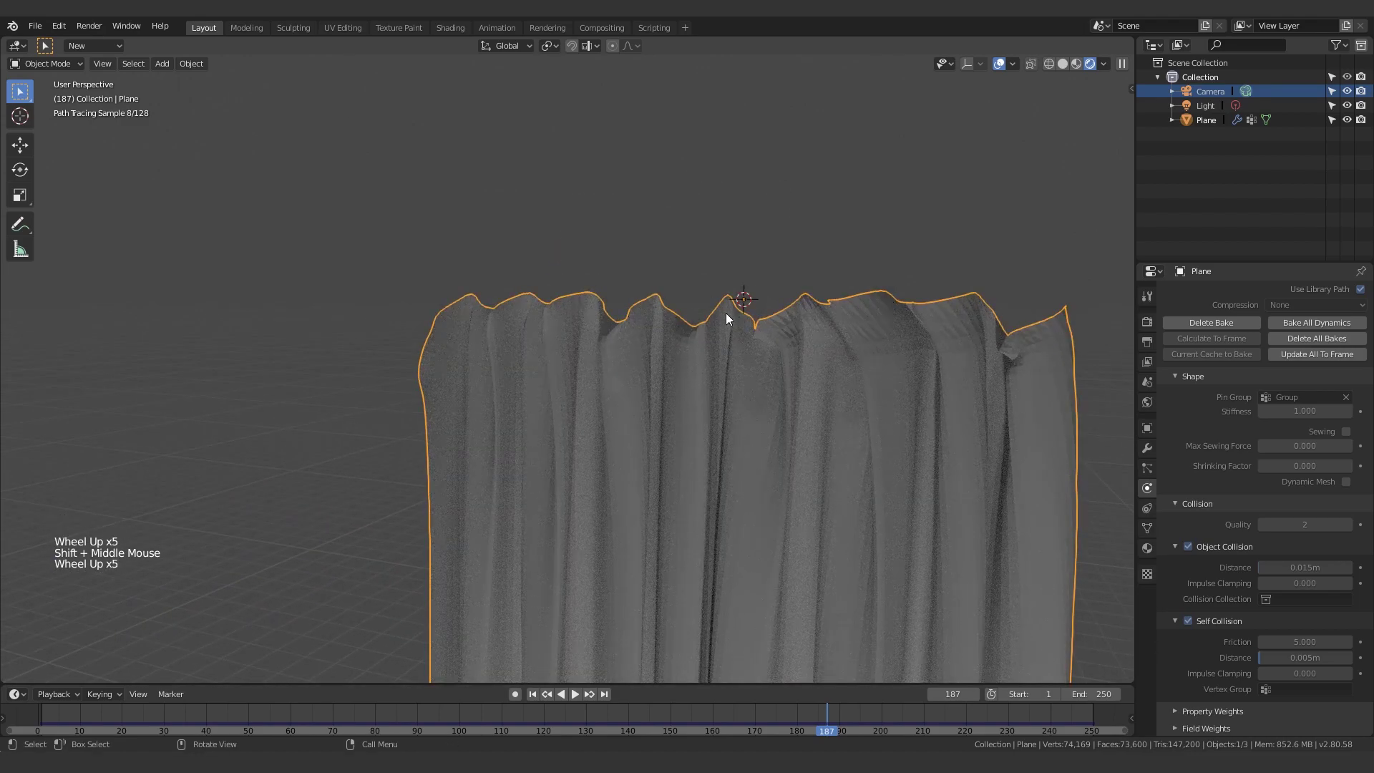
scroll(775, 351, down, 3)
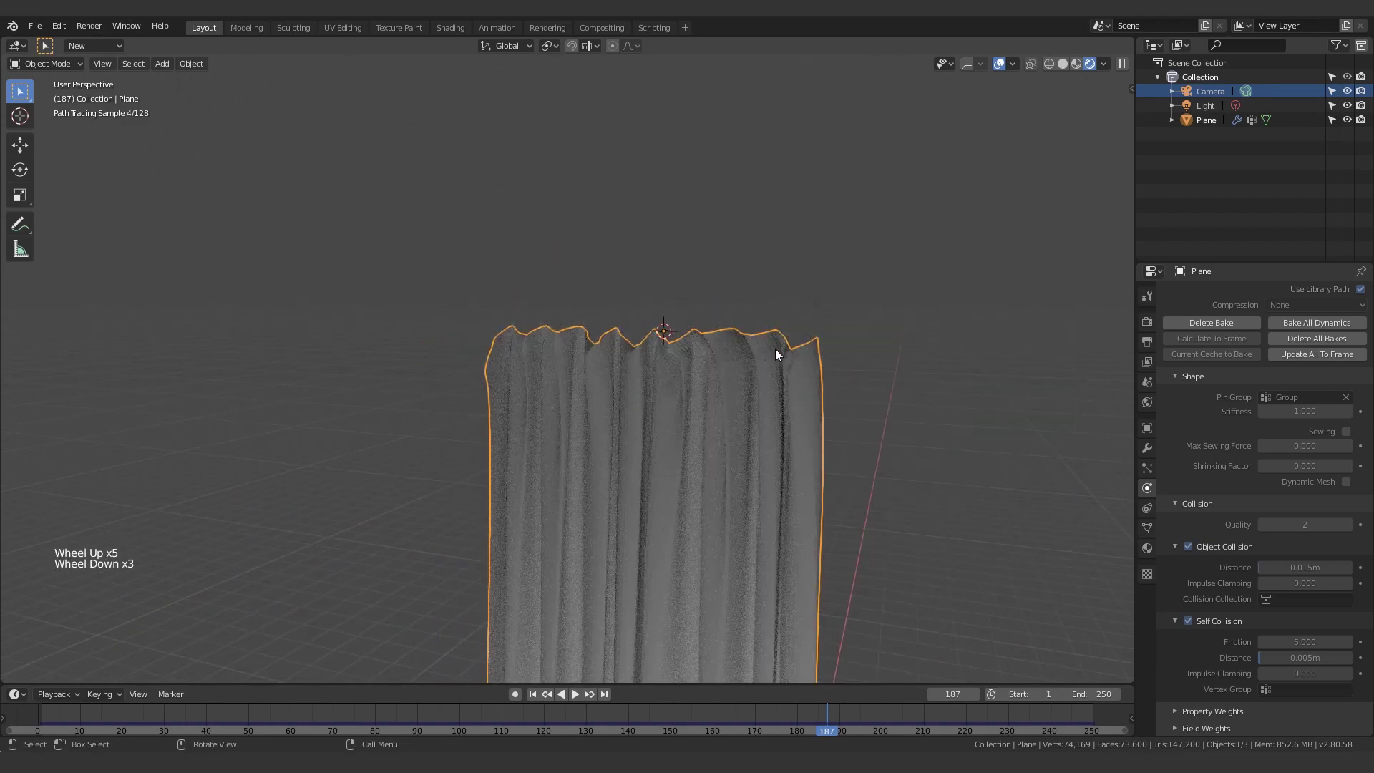
click(797, 285)
middle_drag(796, 286, 788, 224)
- Add a cube to the scene above the curtain
shift+scroll(721, 272, up, 1)
key(shift+a)
middle_drag(721, 266, 799, 389)
mouse_move(697, 335)
click(763, 350)
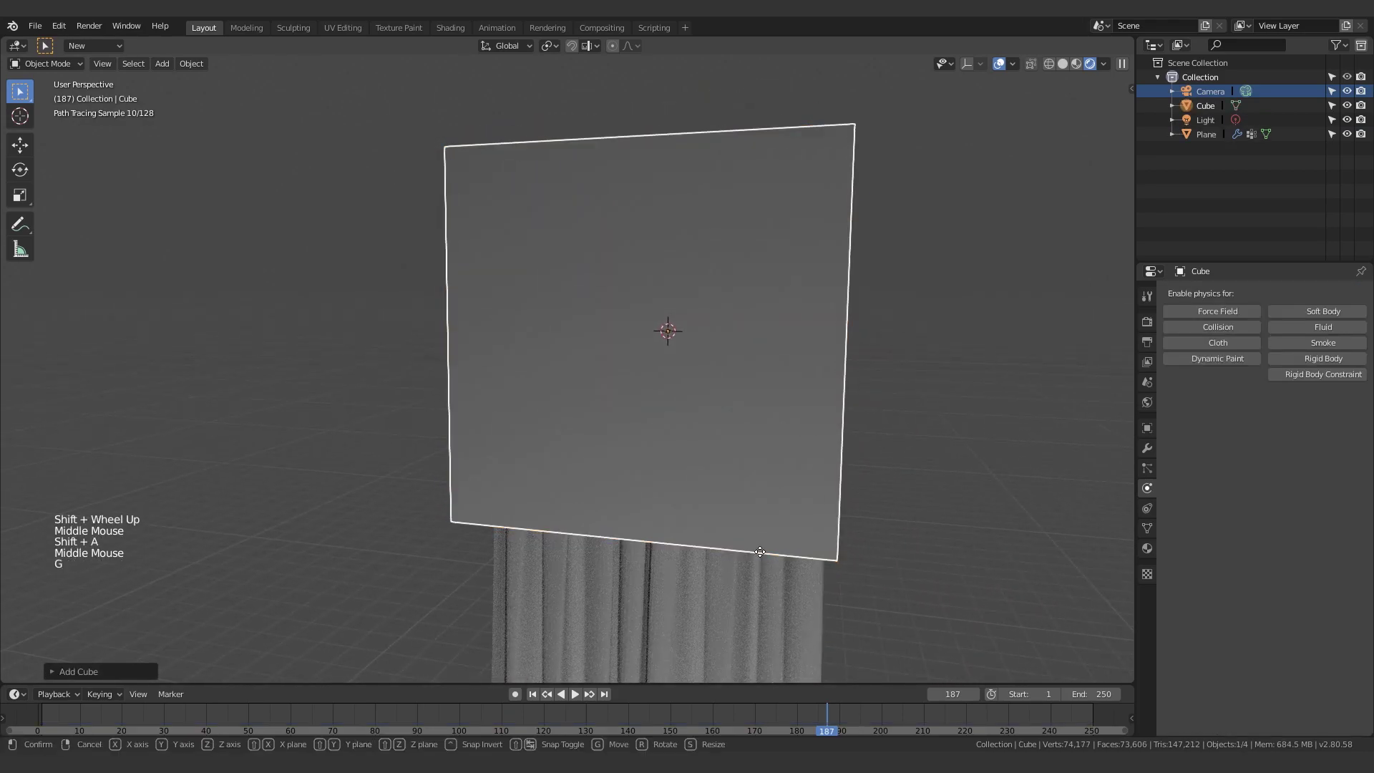
right_click(731, 246)
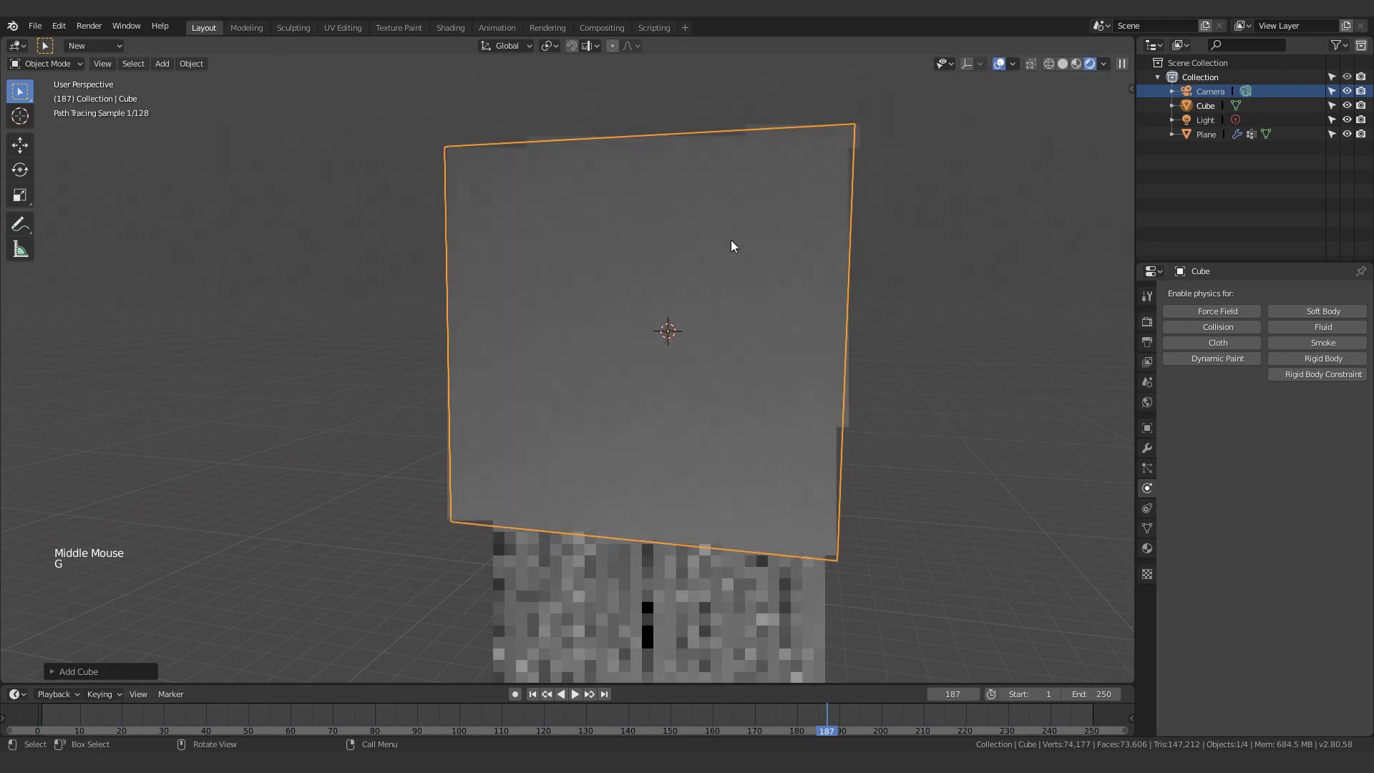
middle_drag(732, 240, 832, 373)
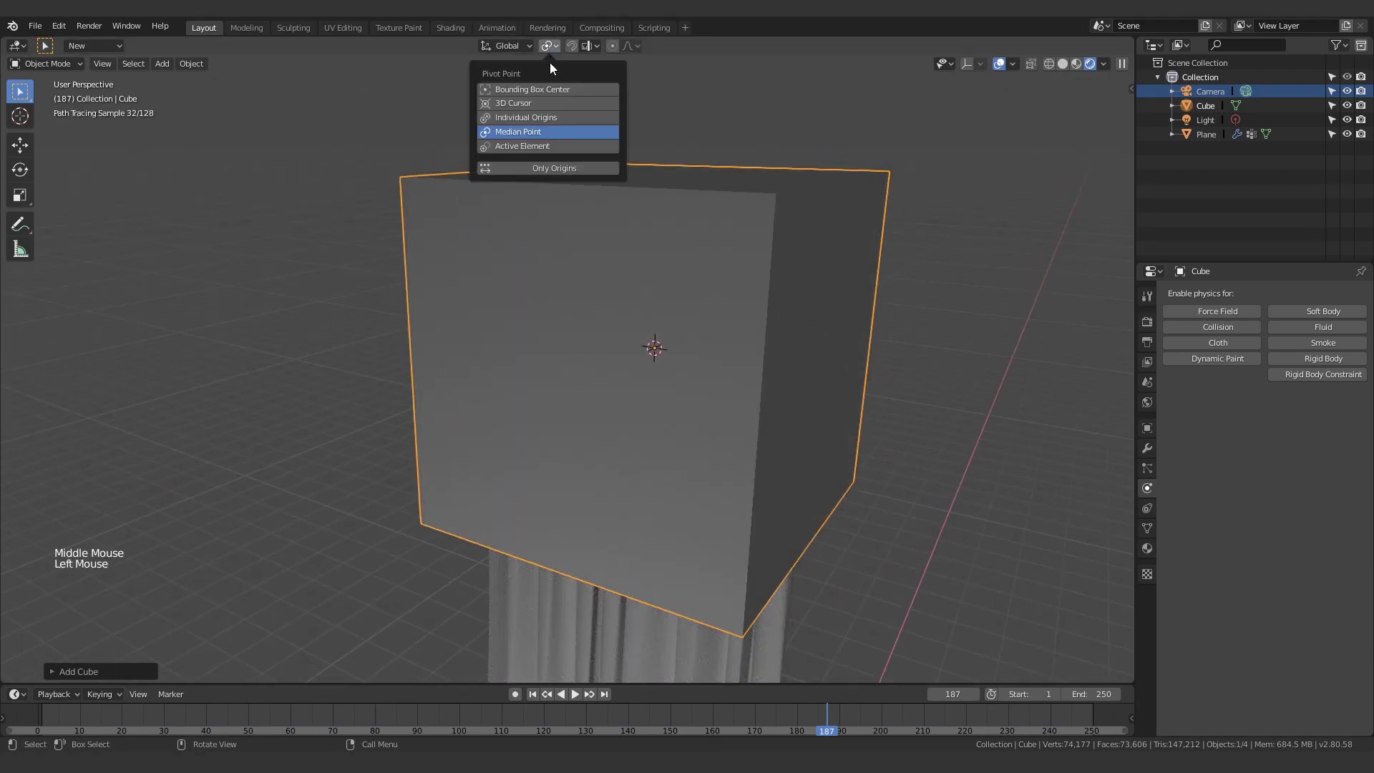
- Set the pivot to bounding box center and scale the cube into a long Y-axis bar
click(540, 89)
key(s)
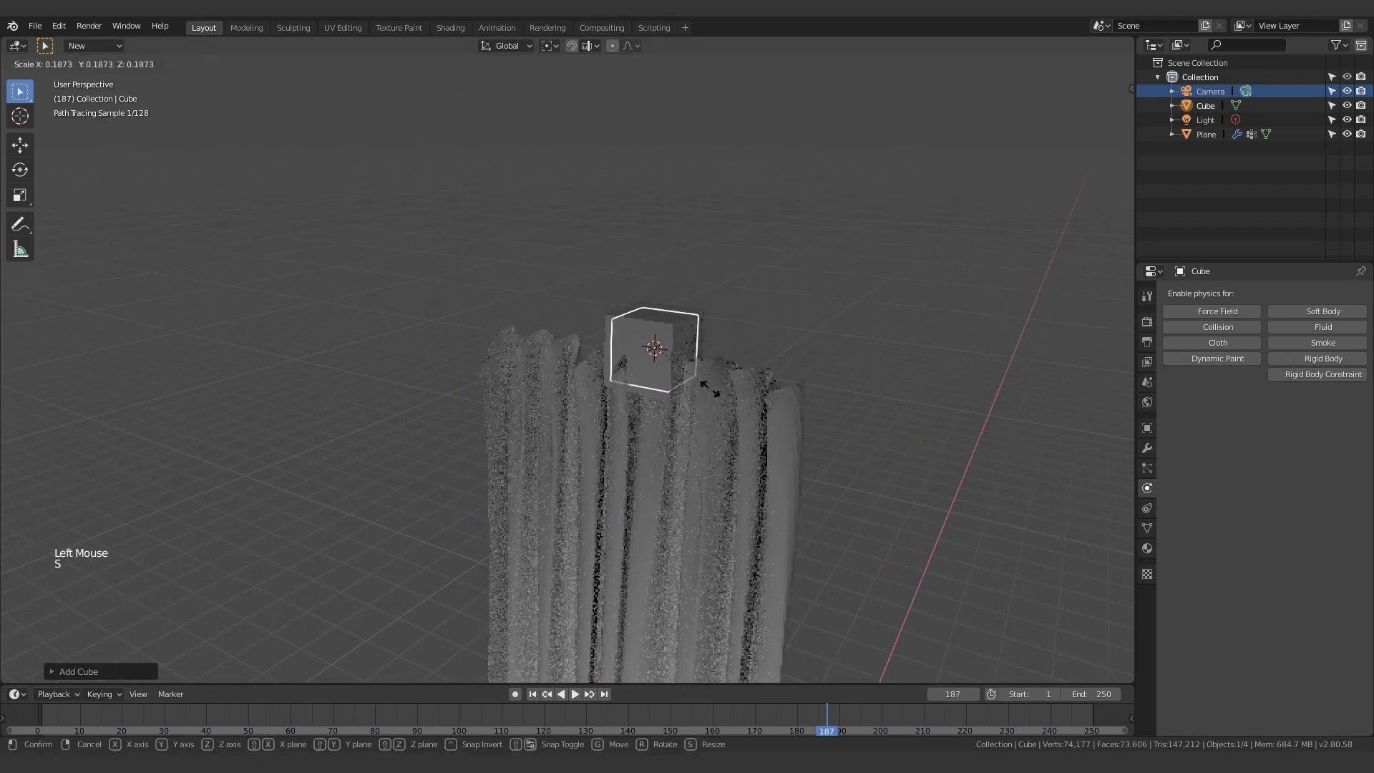
click(685, 384)
middle_drag(684, 384, 727, 372)
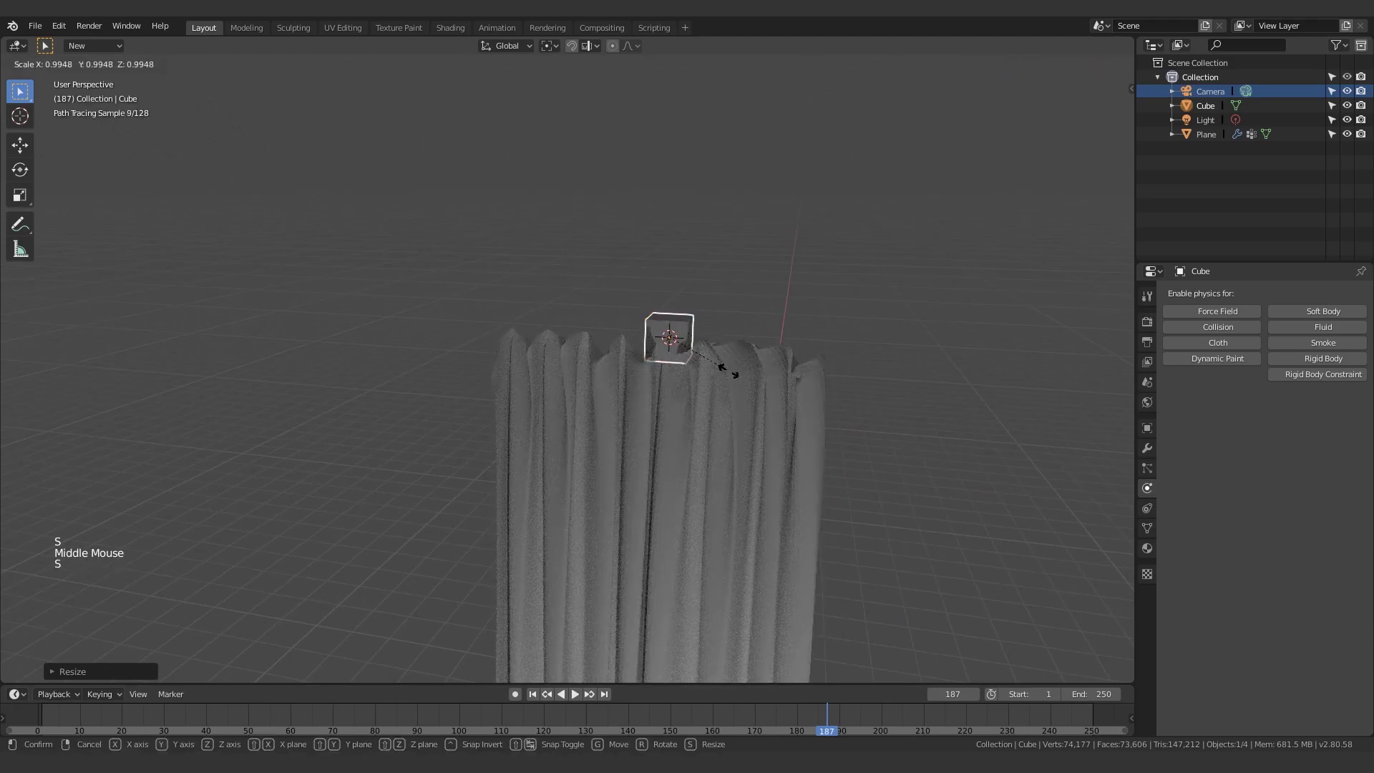
key(y)
click(62, 605)
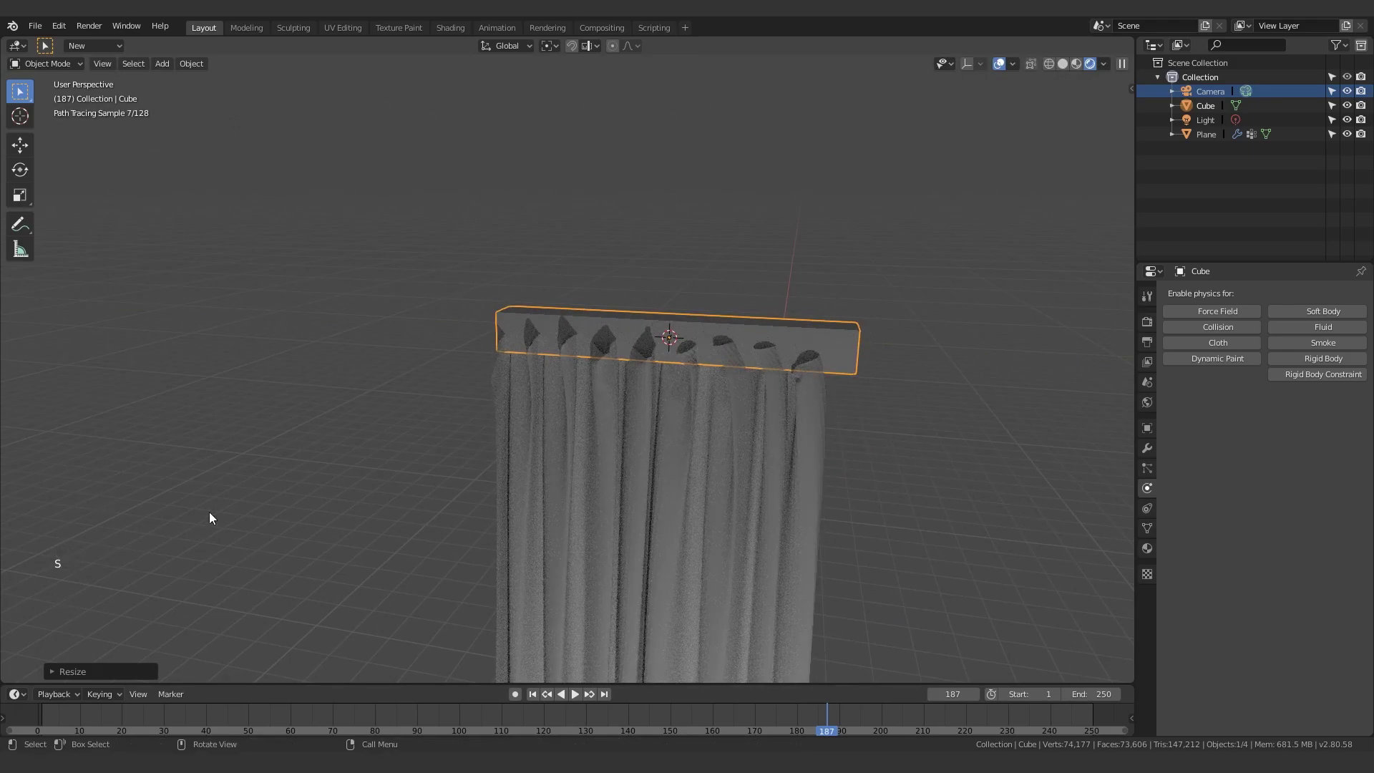
middle_drag(209, 517, 162, 526)
- Resize the bar along Y, slide it along X, then deselect it and recentre the curtain
key(s)
key(y)
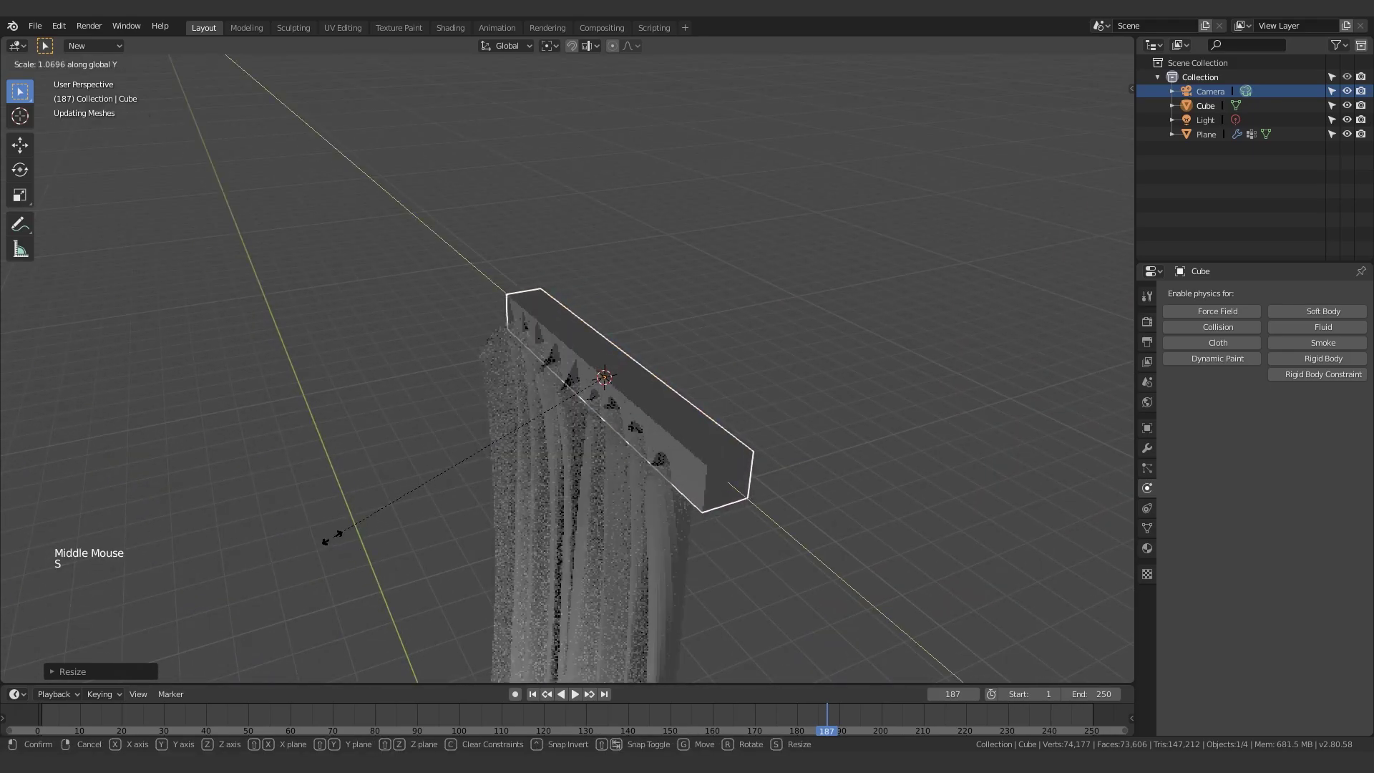
key(x)
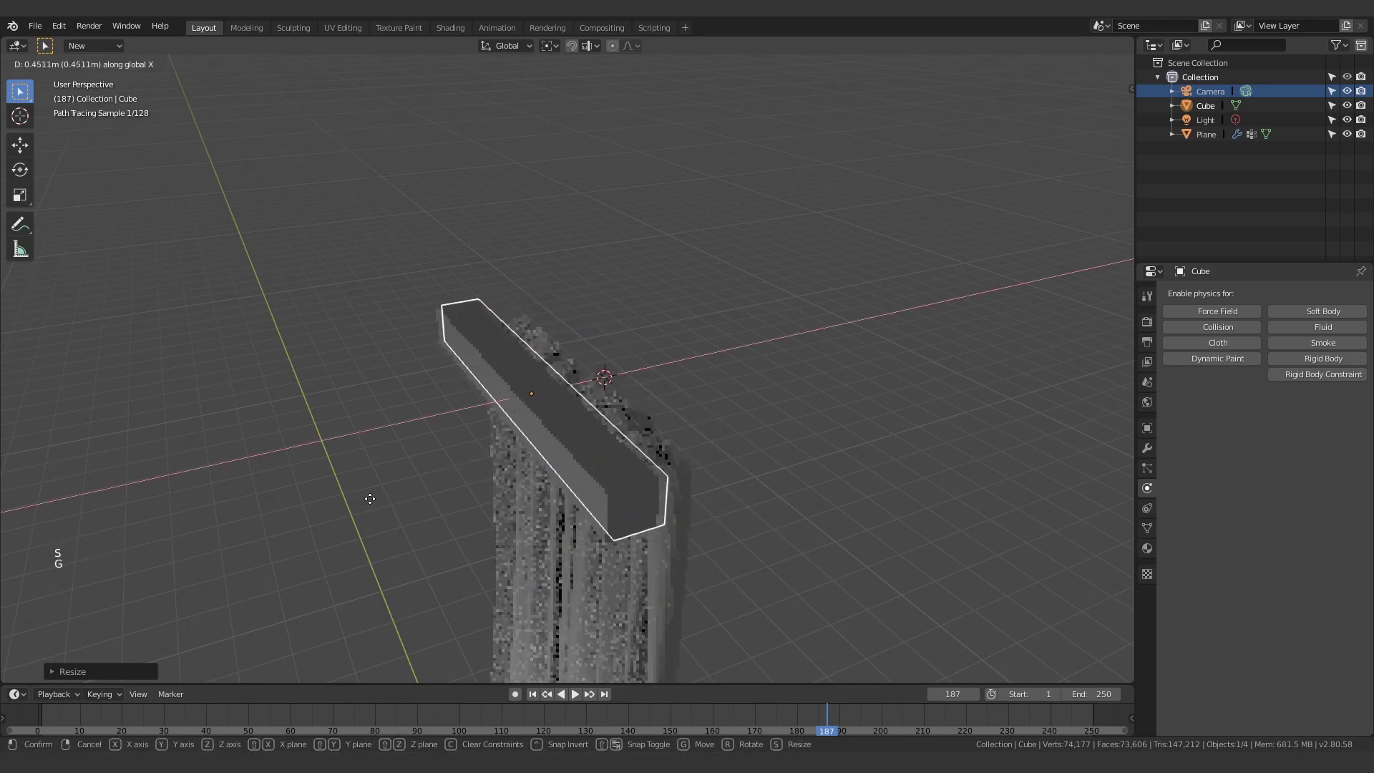
middle_drag(378, 499, 445, 441)
click(338, 465)
scroll(337, 465, down, 1)
shift+scroll(338, 465, down, 1)
shift+middle_drag(337, 465, 494, 276)
shift+middle_drag(649, 216, 726, 226)
- Delete the bar so only the draped curtain remains in view
key(x)
click(731, 222)
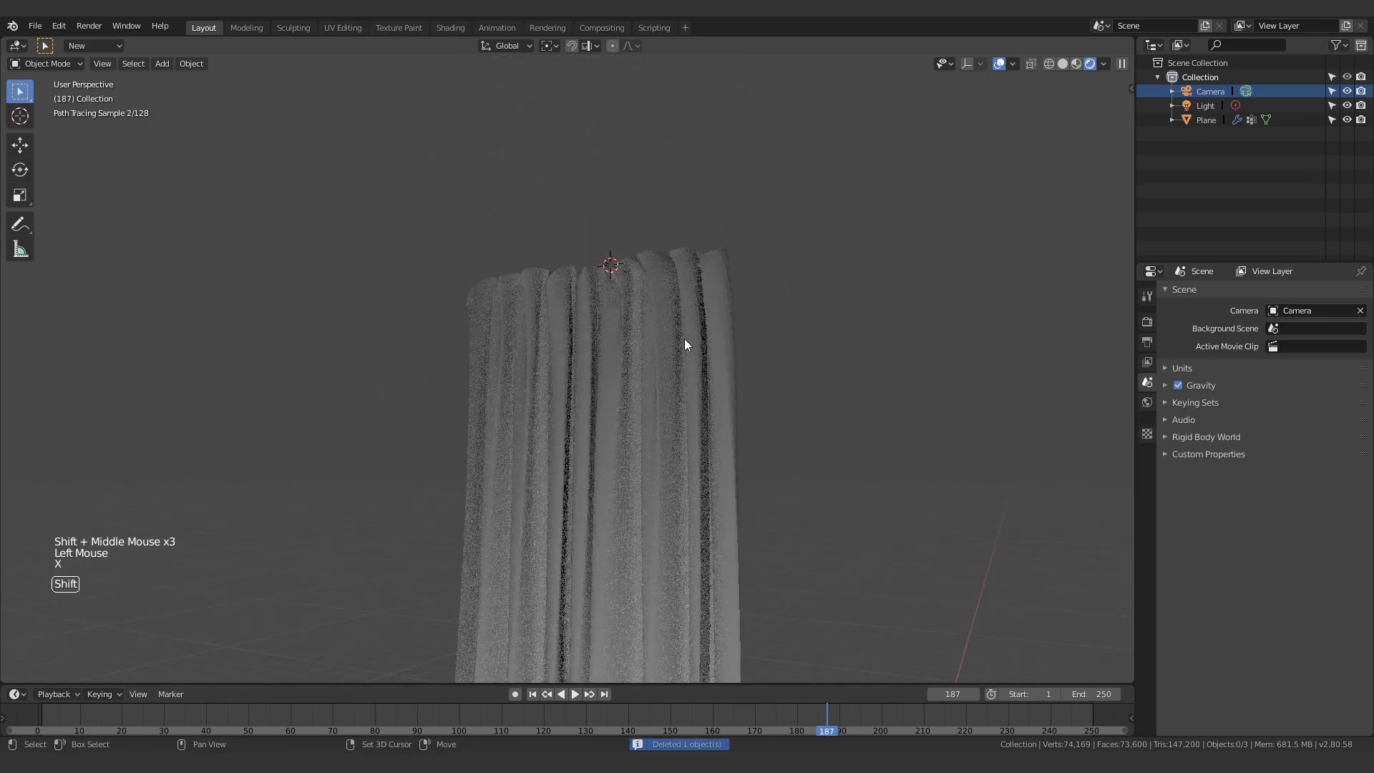
shift+middle_drag(684, 338, 654, 454)
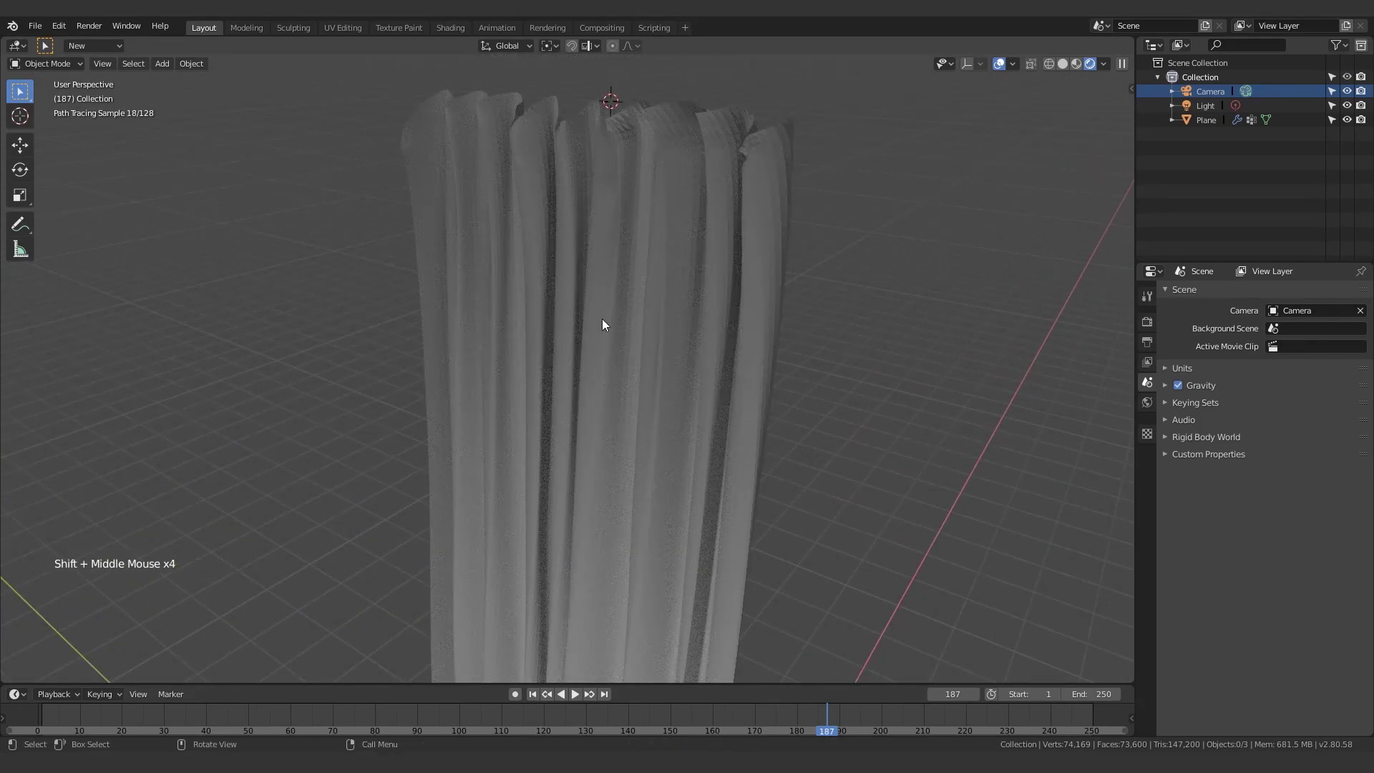
scroll(602, 320, down, 5)
scroll(620, 286, up, 5)
click(716, 322)
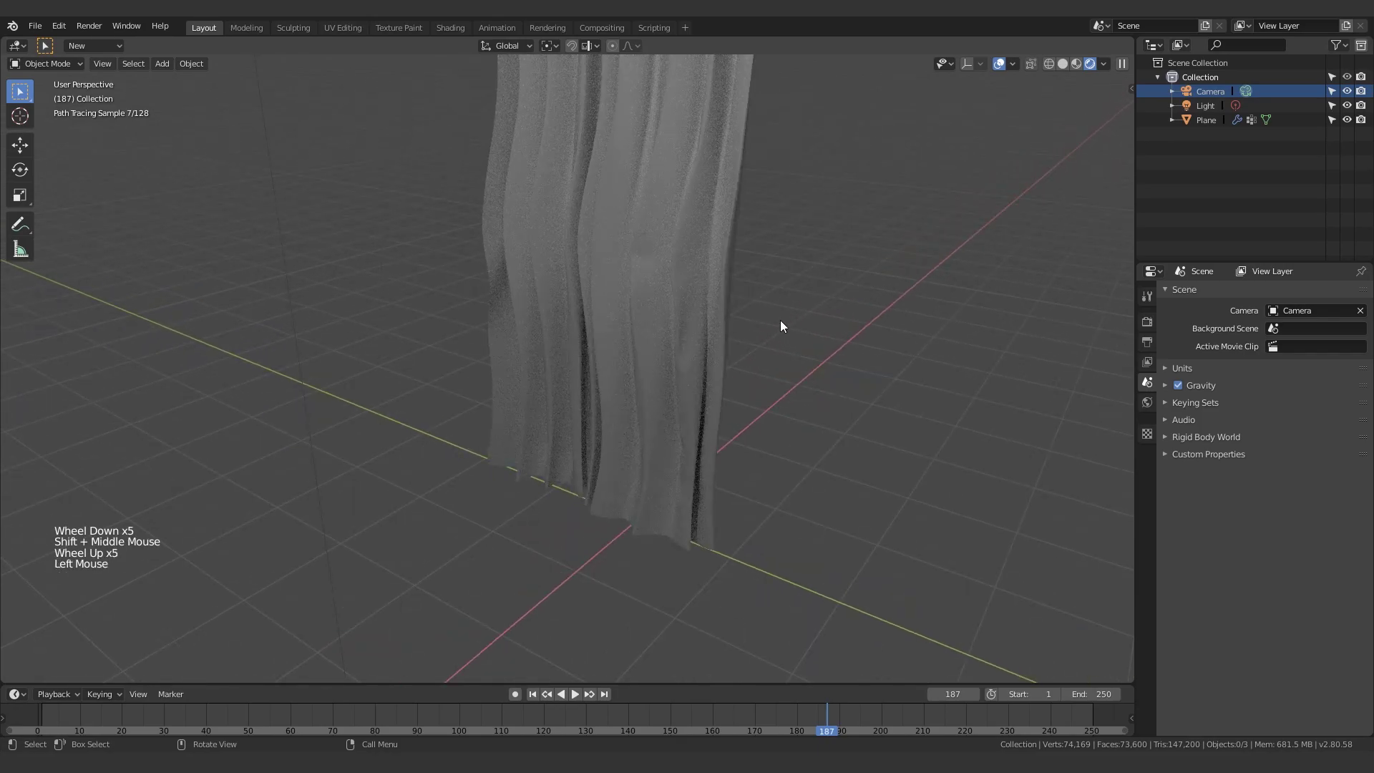
middle_drag(780, 320, 757, 280)
scroll(627, 268, up, 2)
shift+middle_drag(627, 267, 613, 441)
scroll(588, 390, up, 3)
shift+middle_drag(589, 390, 661, 348)
scroll(701, 412, down, 3)
- Select the curtain cloth and frame it in the viewport
click(702, 417)
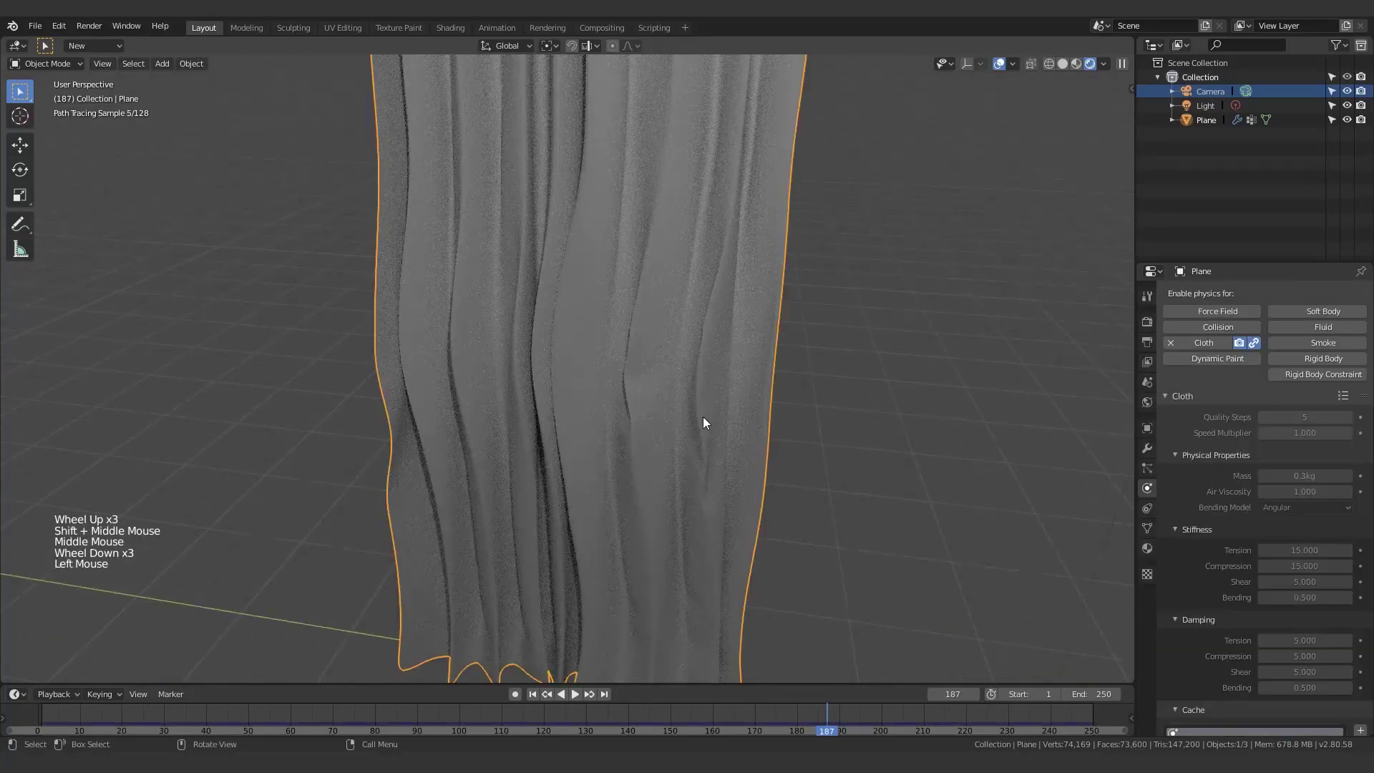
scroll(706, 419, up, 6)
scroll(707, 419, down, 11)
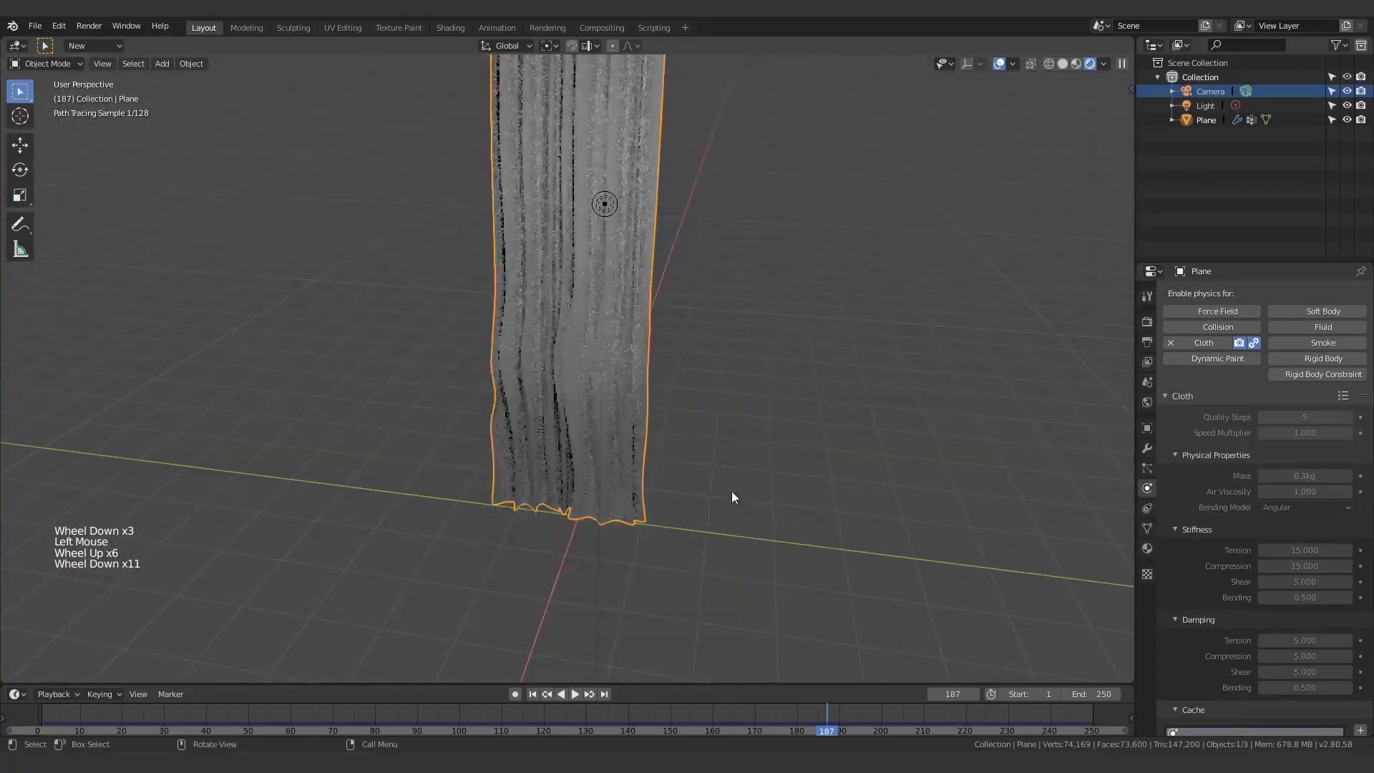
shift+middle_drag(731, 491, 670, 460)
scroll(710, 408, up, 1)
scroll(665, 451, down, 2)
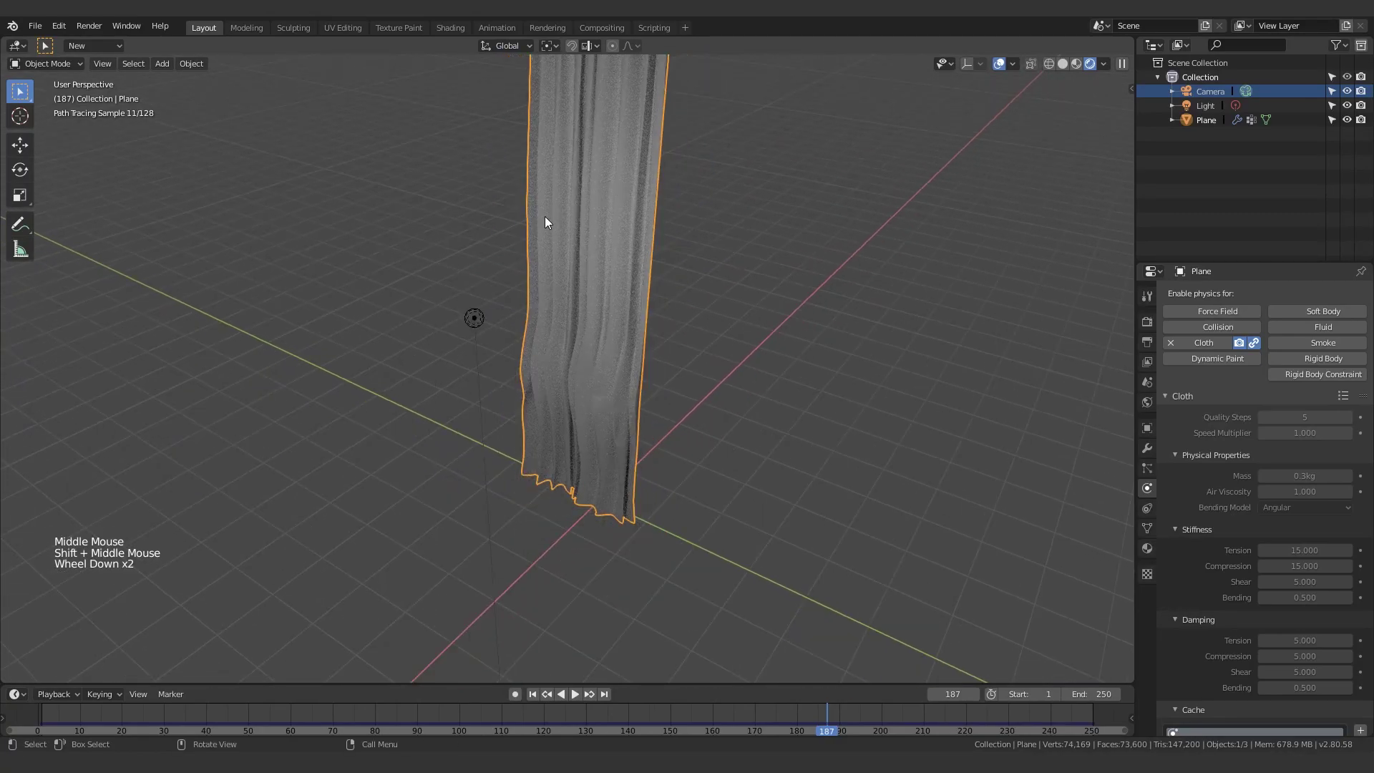
shift+middle_drag(546, 221, 590, 412)
click(677, 384)
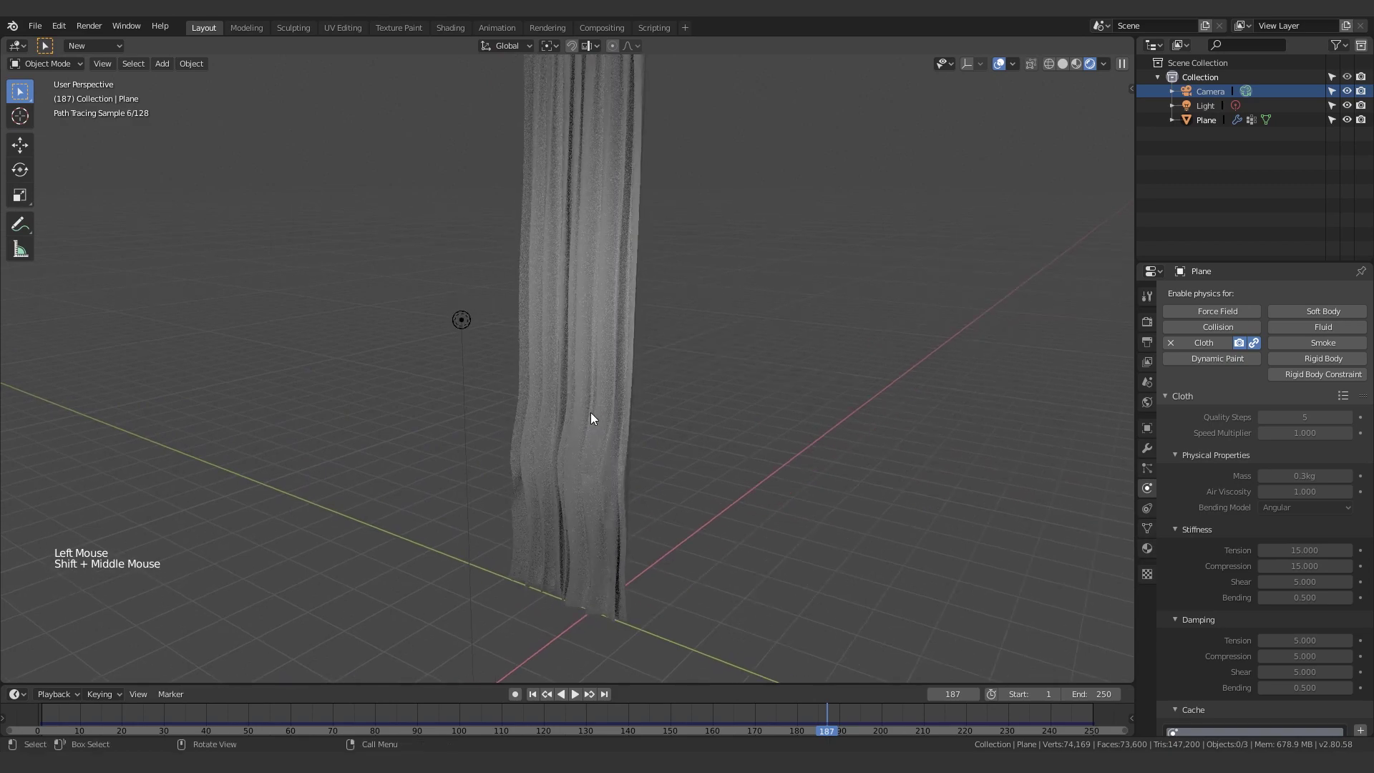
scroll(1217, 536, down, 17)
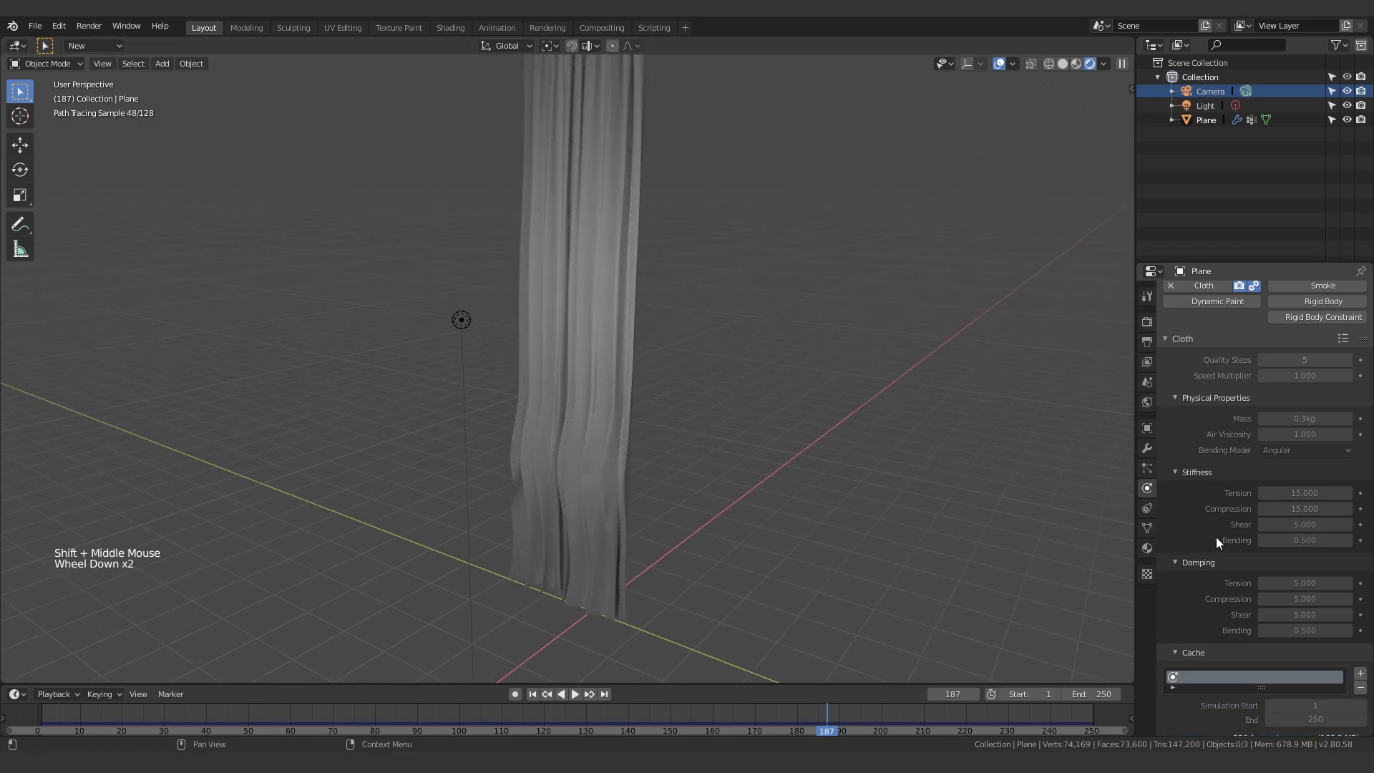
scroll(1213, 562, down, 8)
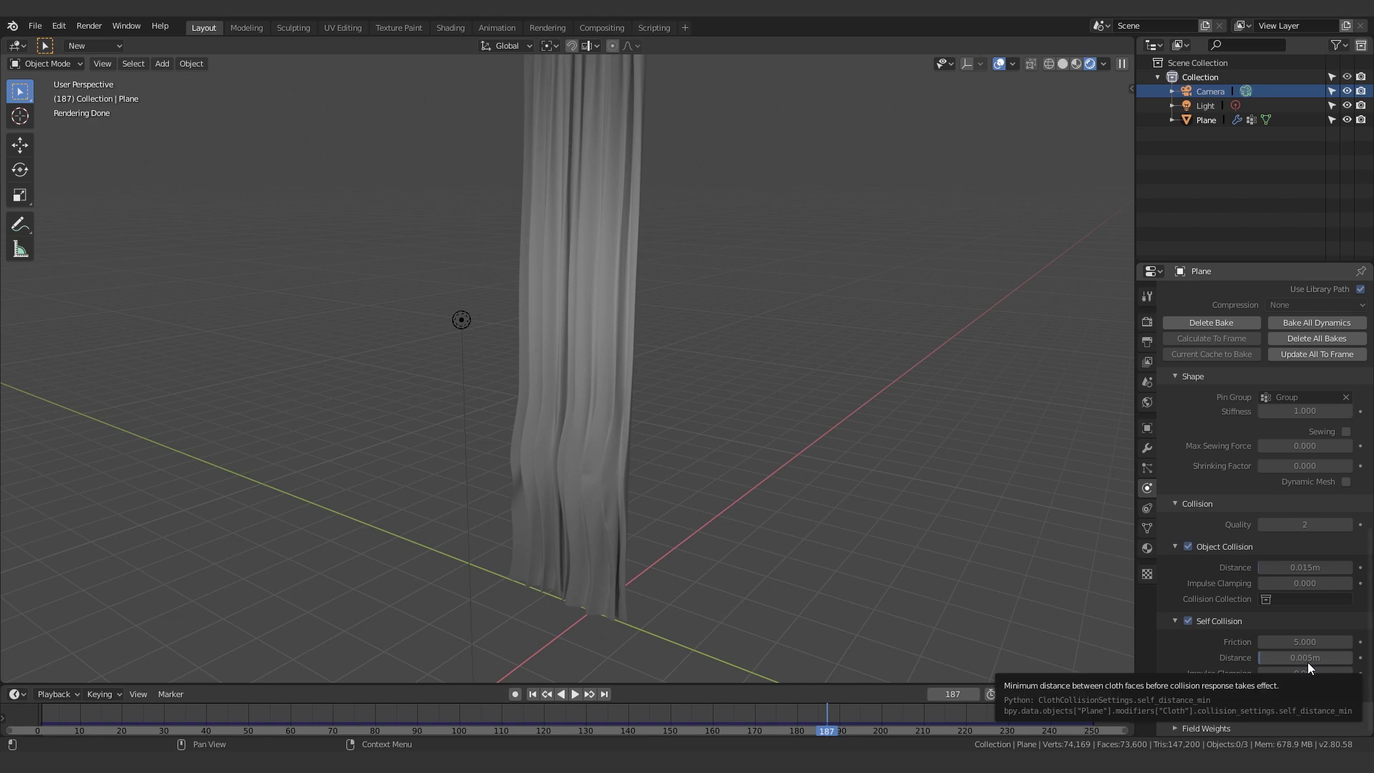
- Reselect the curtain cloth to show its self-collision distance of 0.005 m
shift+middle_drag(887, 496, 870, 526)
scroll(868, 500, down, 3)
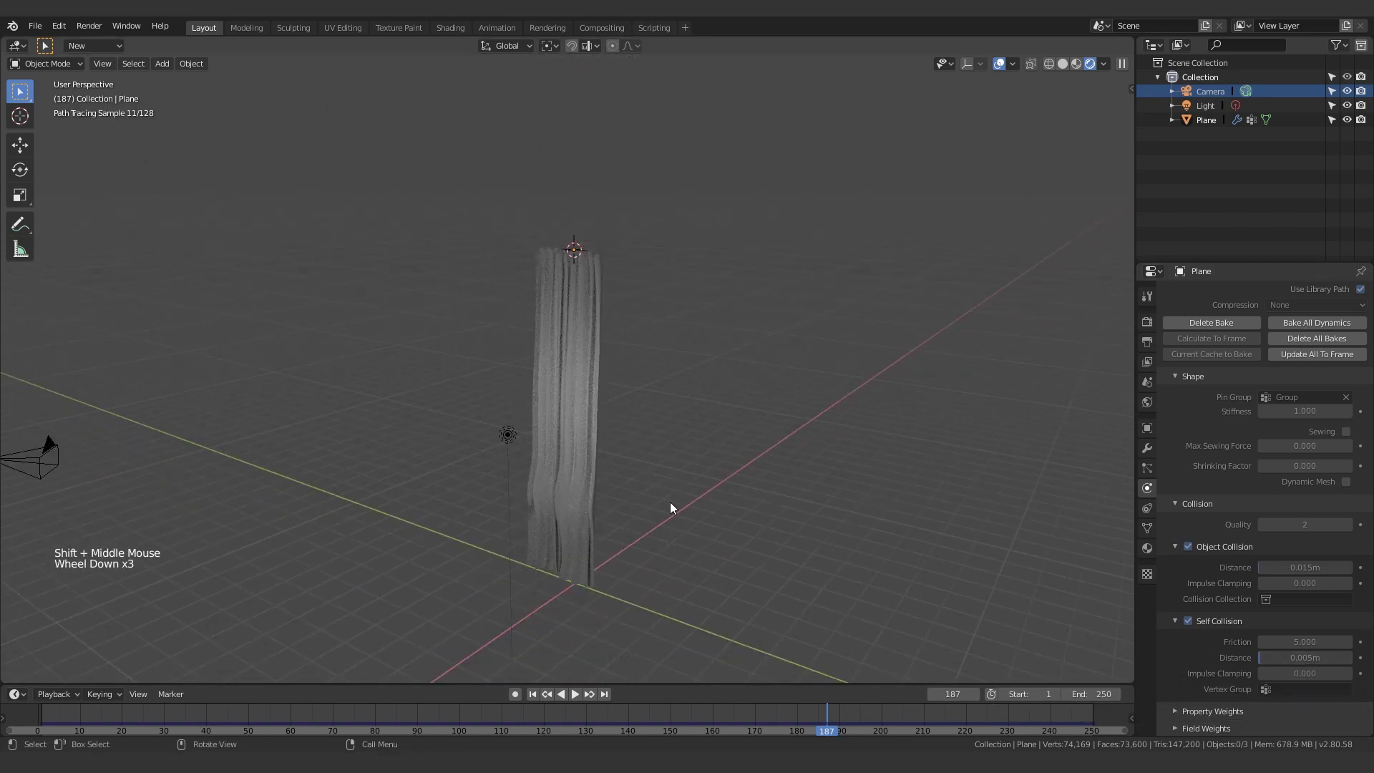
shift+scroll(685, 372, down, 1)
shift+middle_drag(670, 501, 689, 428)
scroll(634, 336, up, 5)
scroll(621, 435, up, 2)
click(850, 390)
scroll(850, 393, down, 5)
click(688, 430)
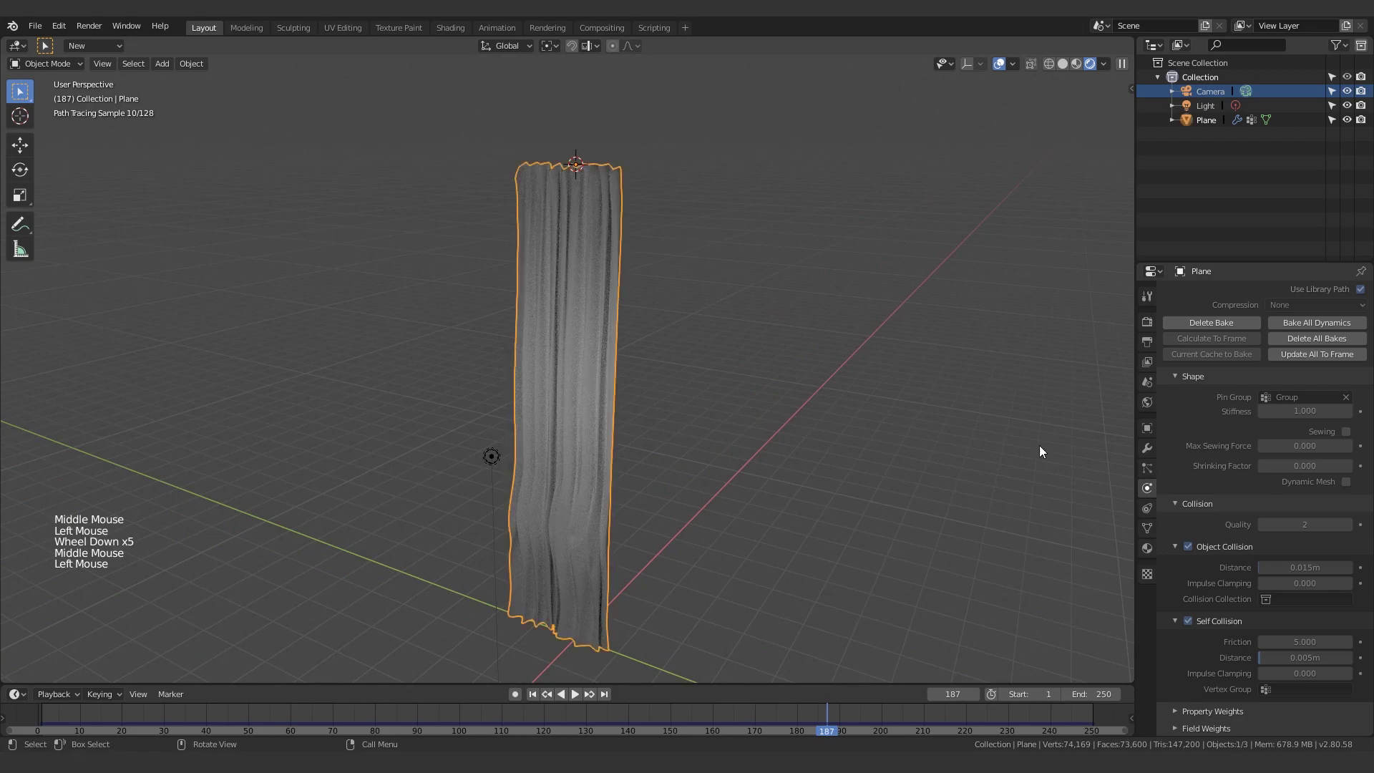
- Create a new curtain material with Specular and Roughness at 1.000
click(1147, 548)
click(1244, 339)
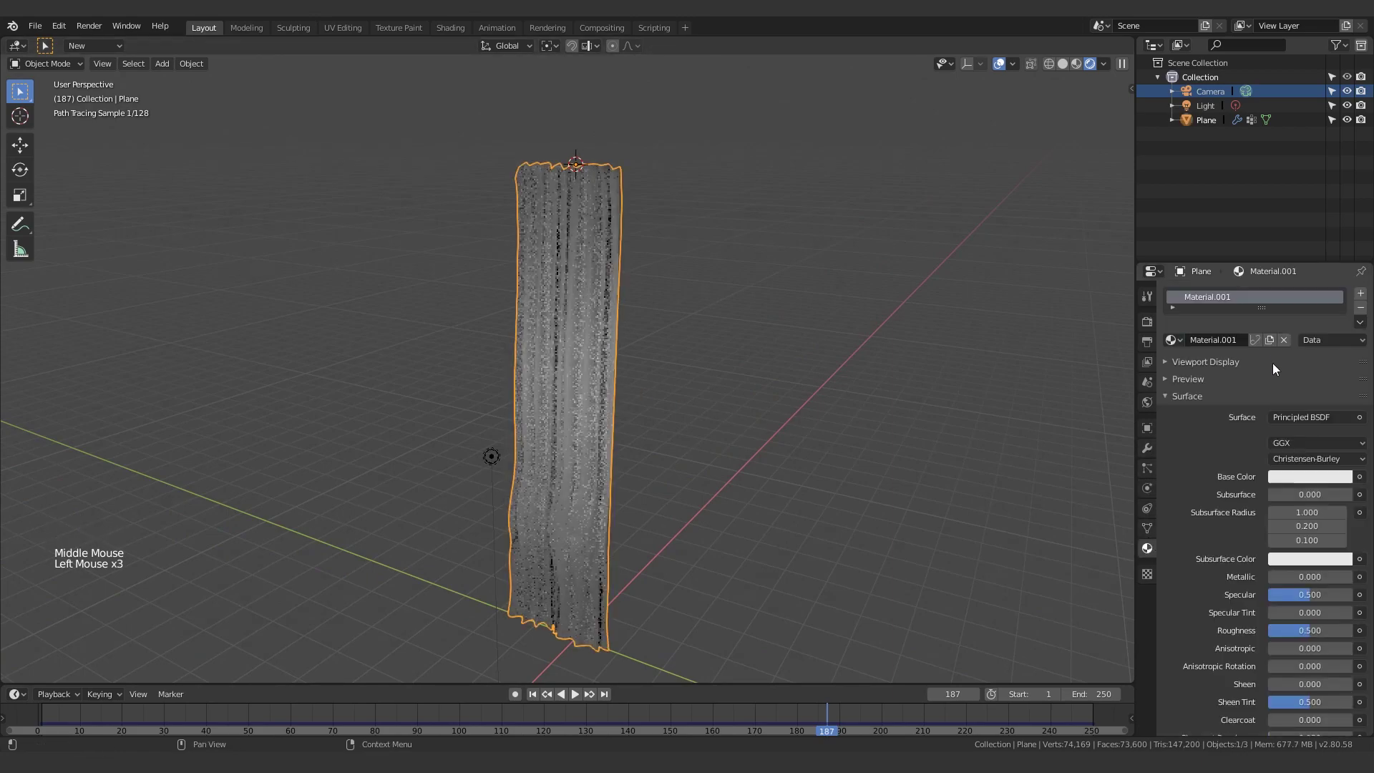
scroll(1260, 546, down, 5)
scroll(1281, 497, up, 1)
drag(1290, 480, 1347, 514)
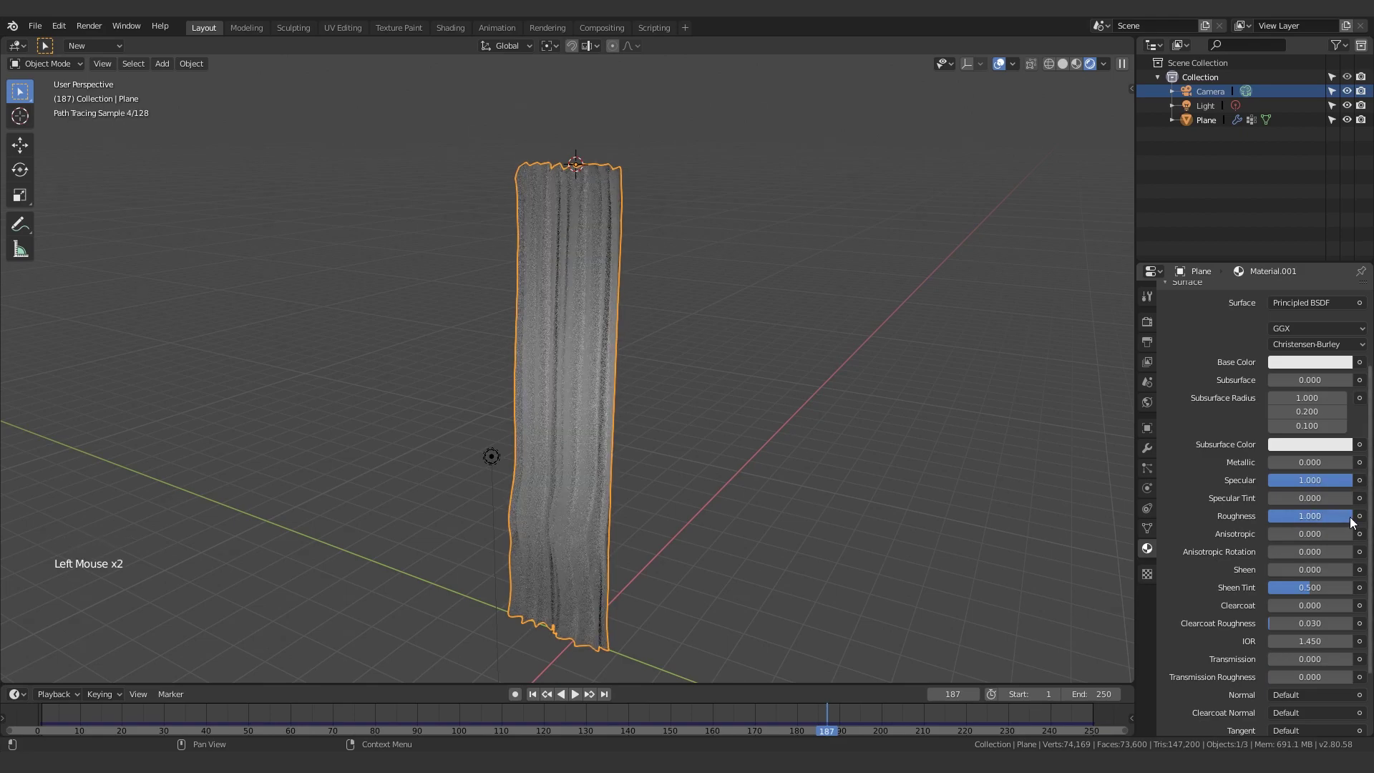
scroll(853, 497, up, 3)
middle_drag(817, 468, 805, 438)
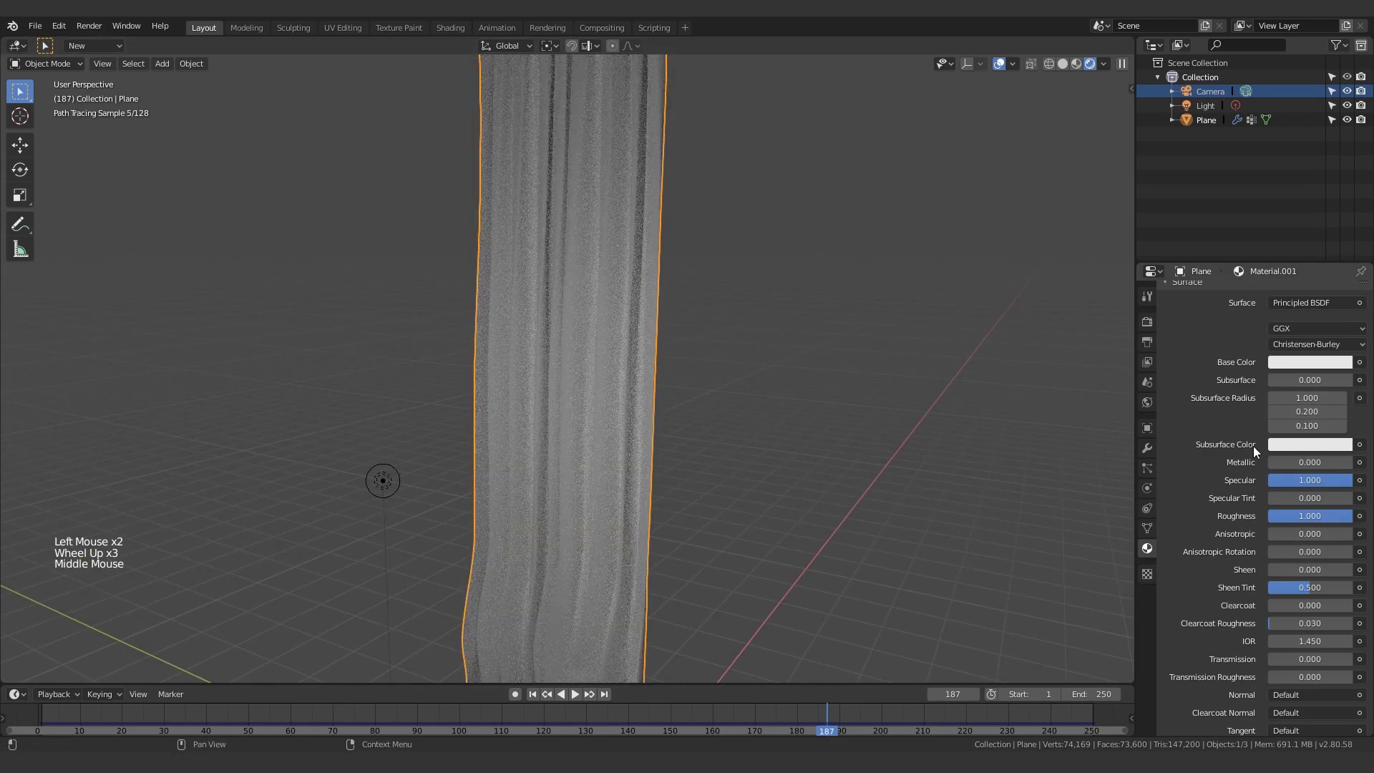
- Set the material's Base Color to a dark red
click(1290, 363)
click(1281, 244)
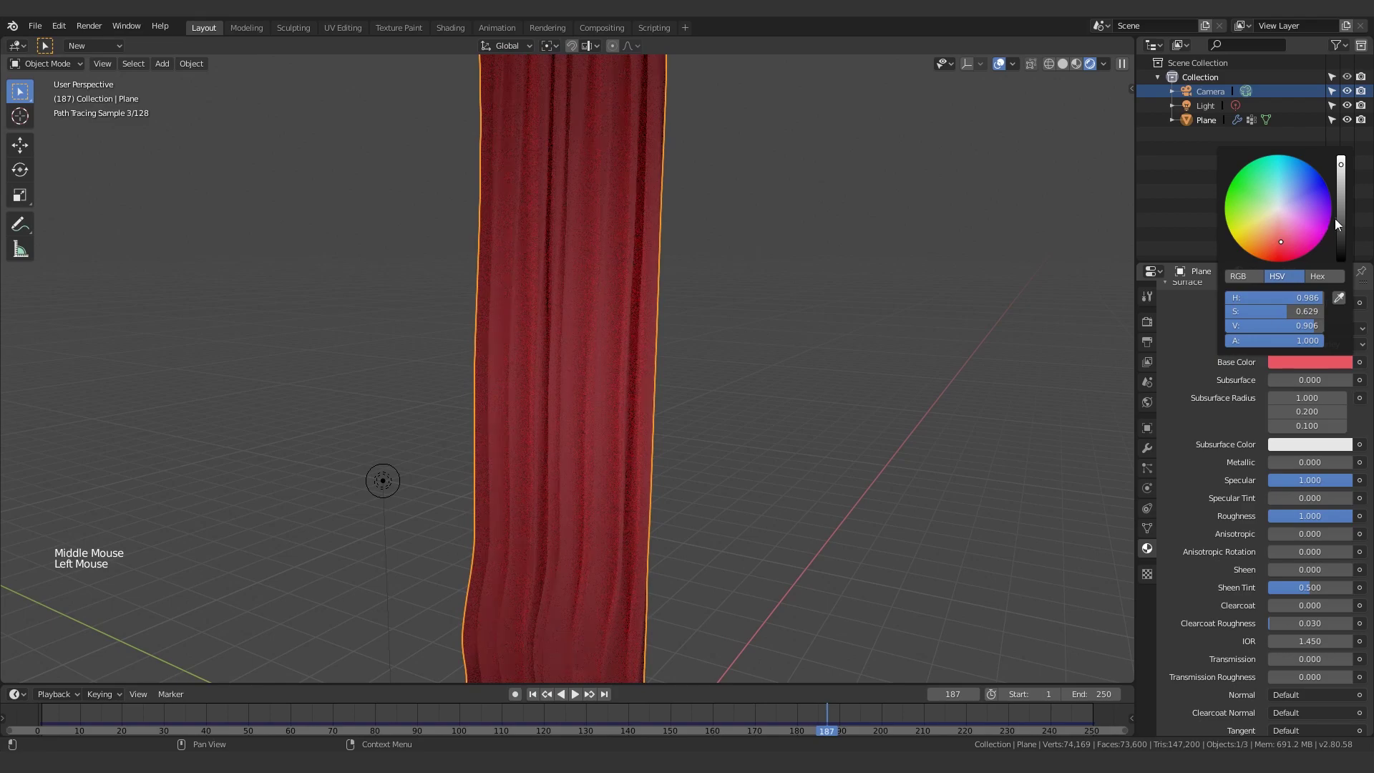
drag(1343, 215, 1341, 202)
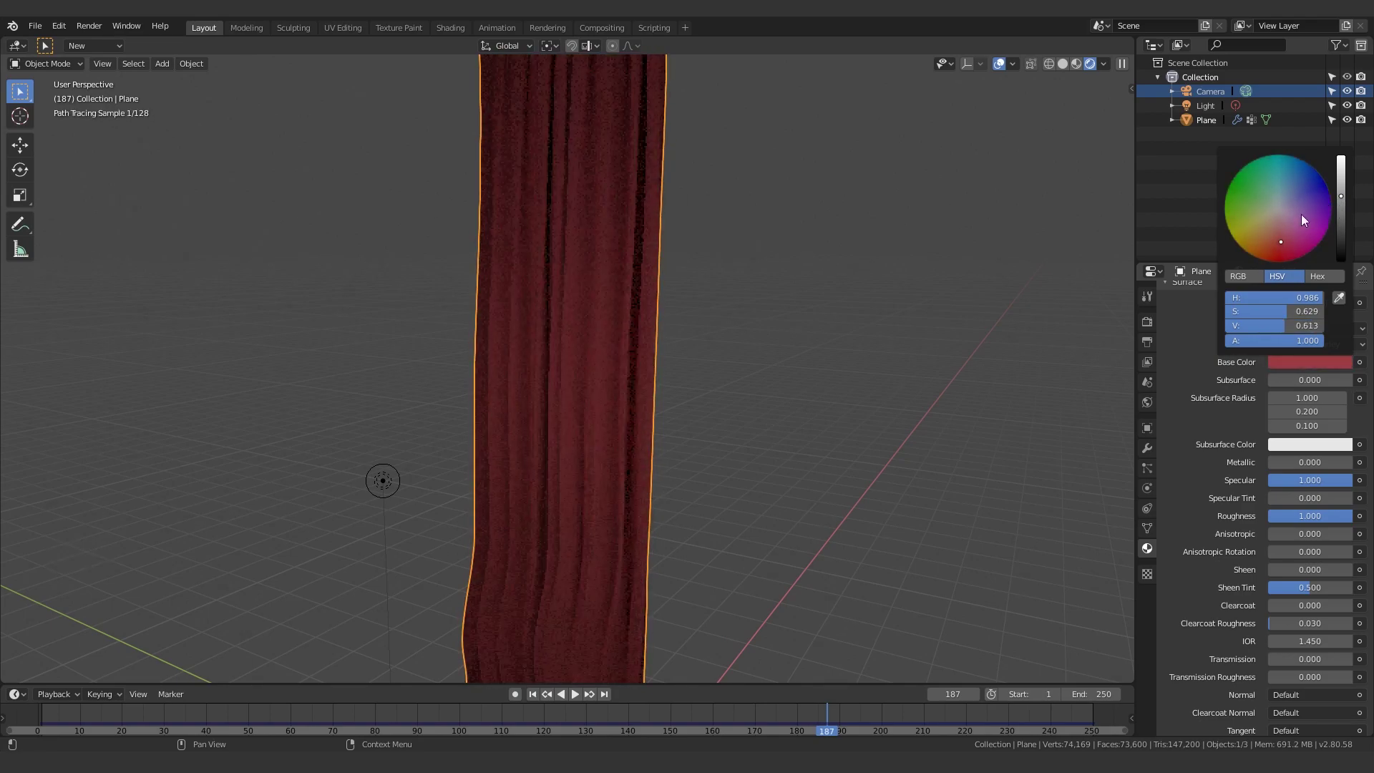
scroll(687, 379, up, 3)
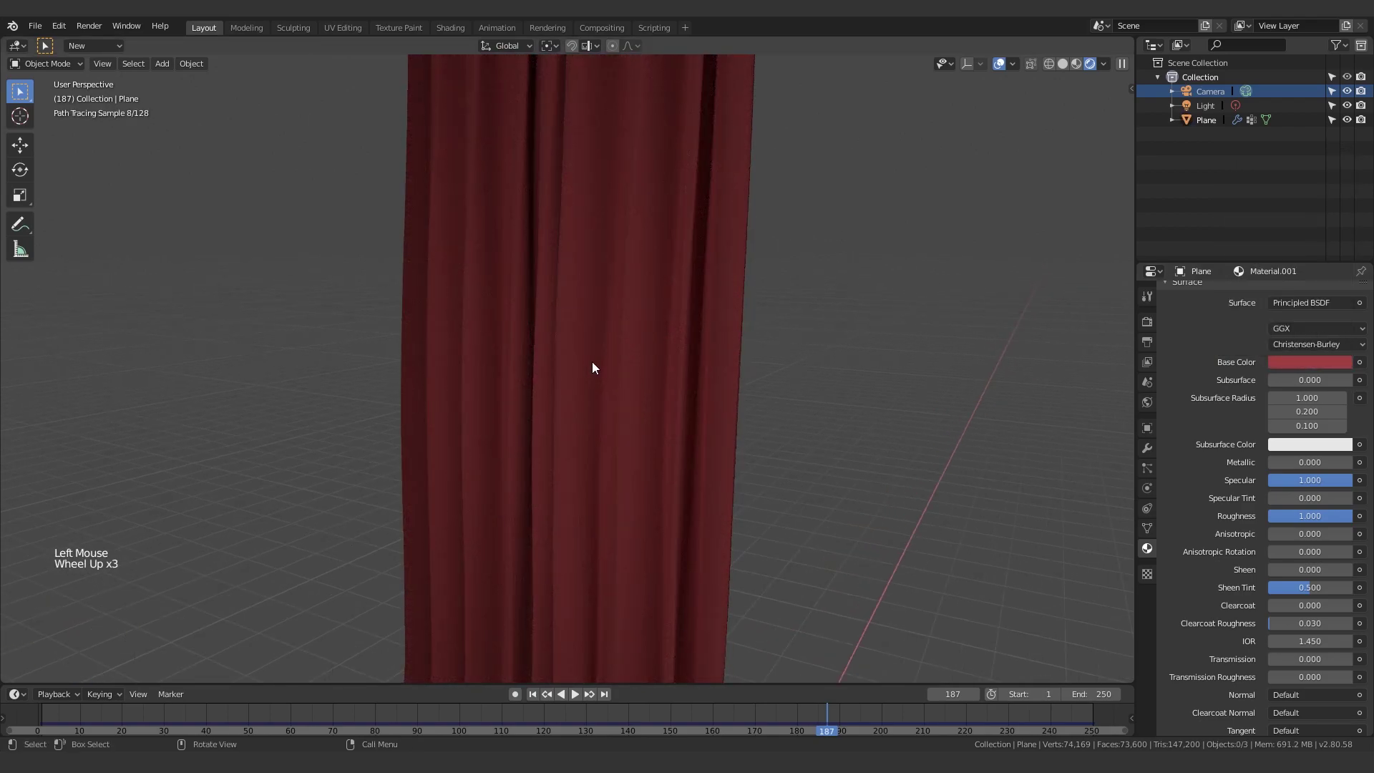
- Try subdivision levels 1 and 2 on the curtain, then undo the extra subdivision
click(601, 387)
key(ctrl+1)
key(ctrl+2)
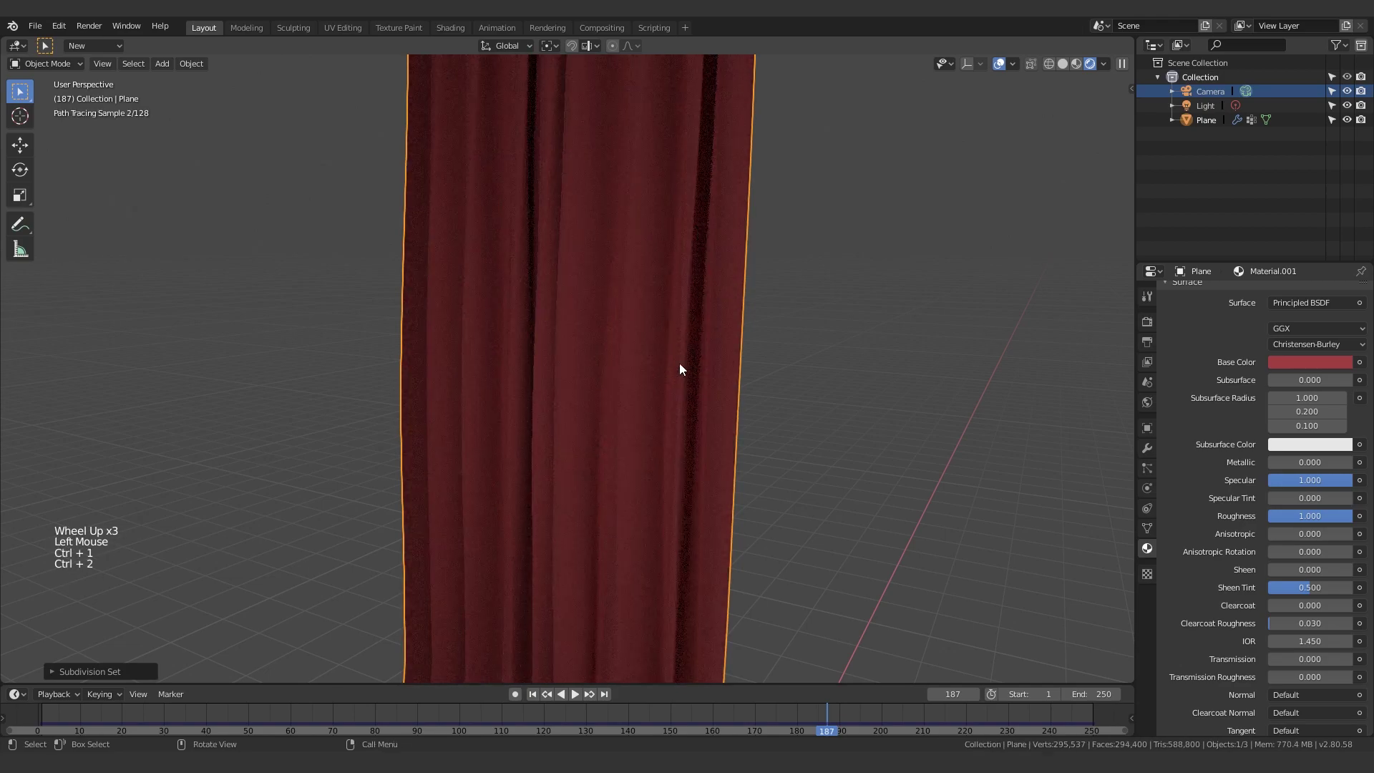
shift+middle_drag(759, 325, 763, 279)
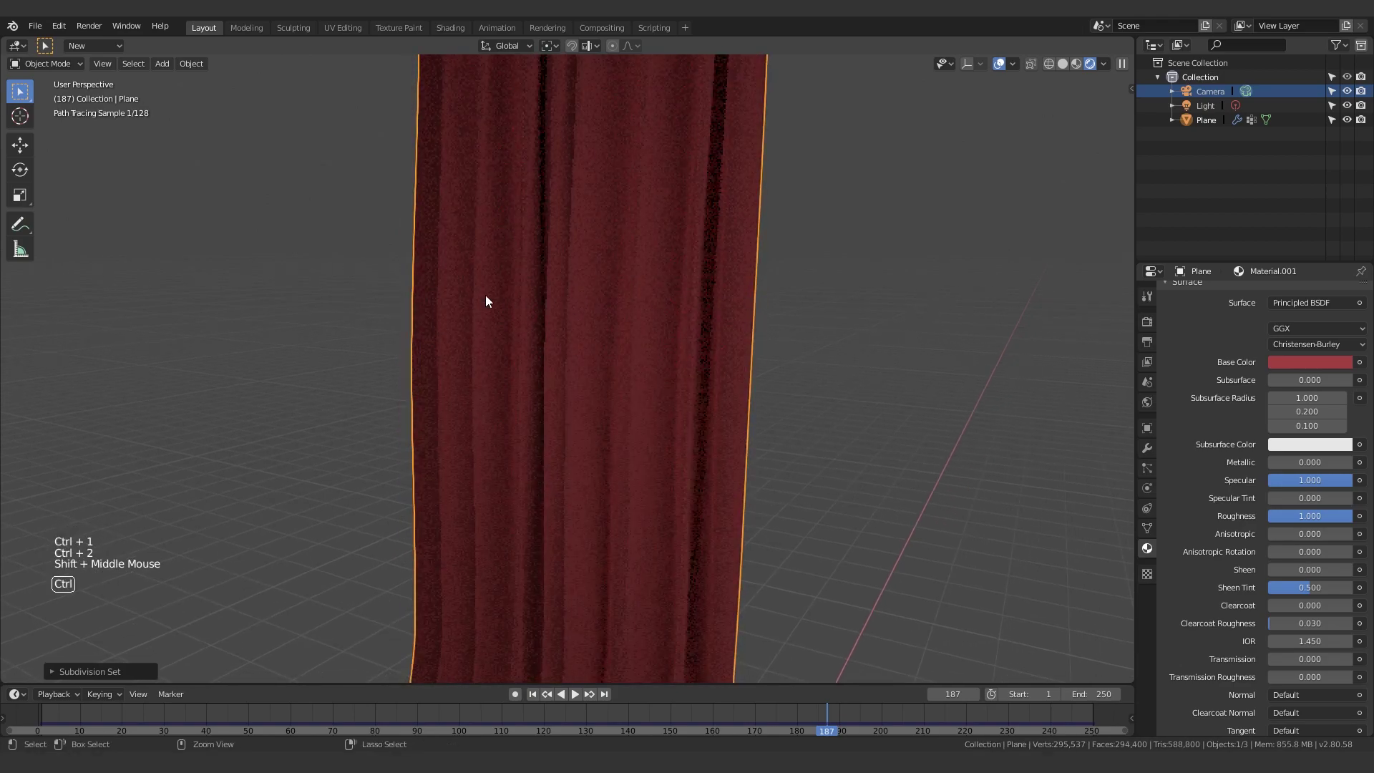
key(ctrl+z)
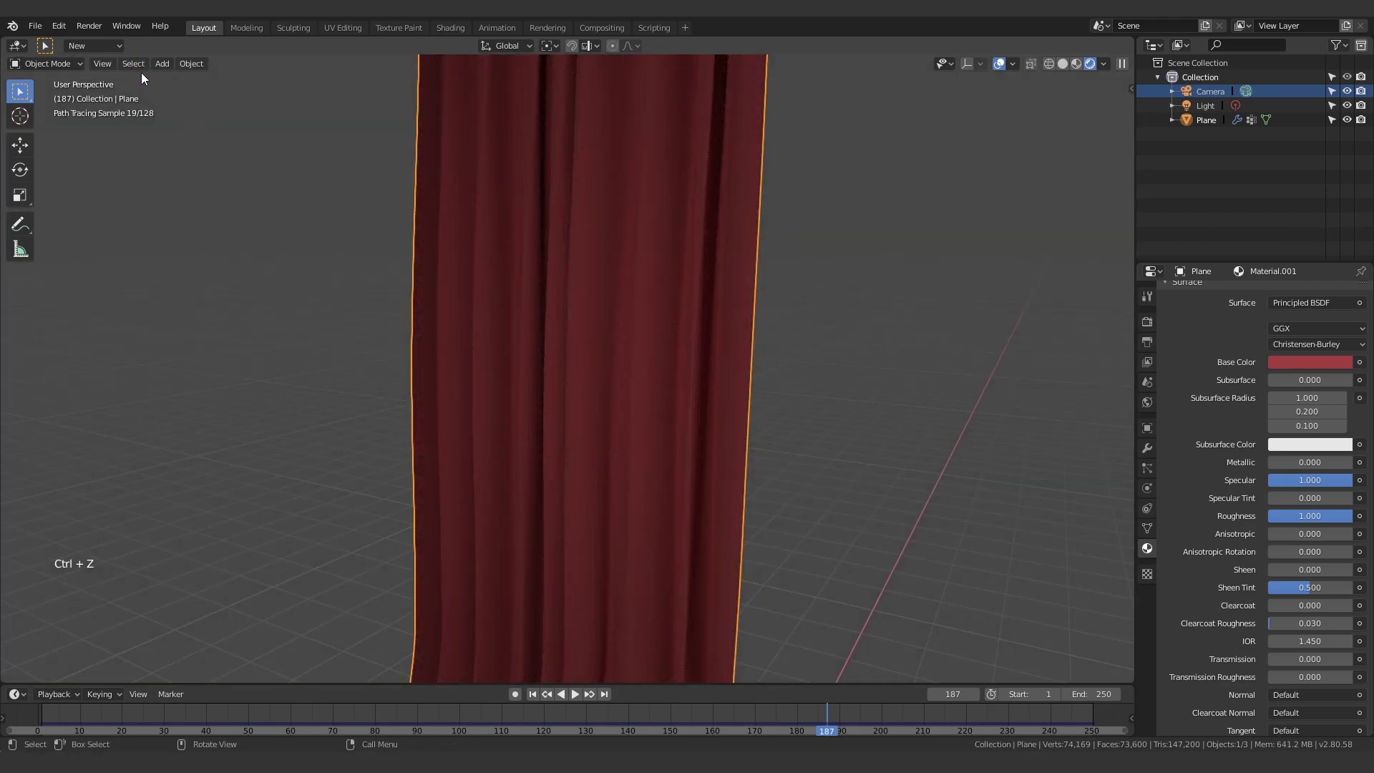
- Apply Shade Smooth to the red curtain from the Object menu
click(189, 64)
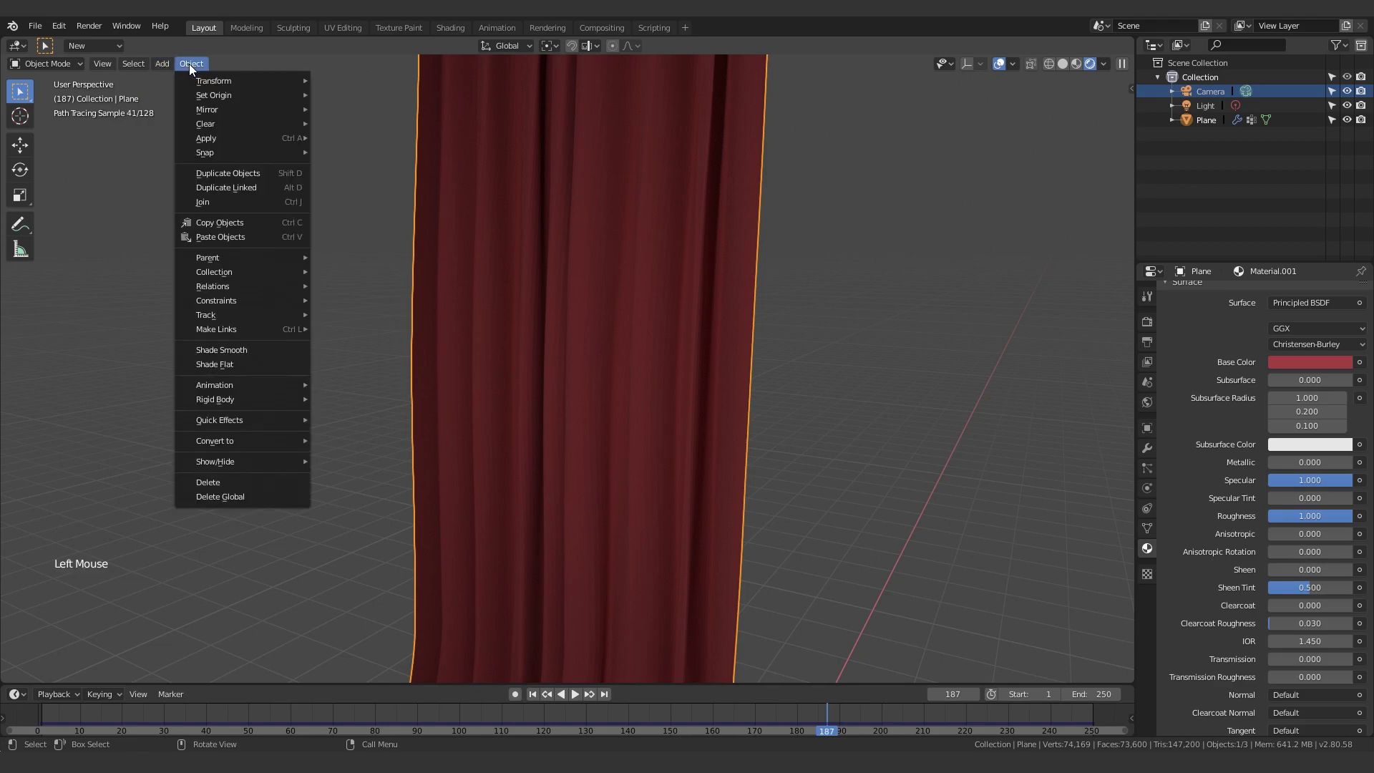
click(258, 347)
click(807, 336)
scroll(644, 393, down, 4)
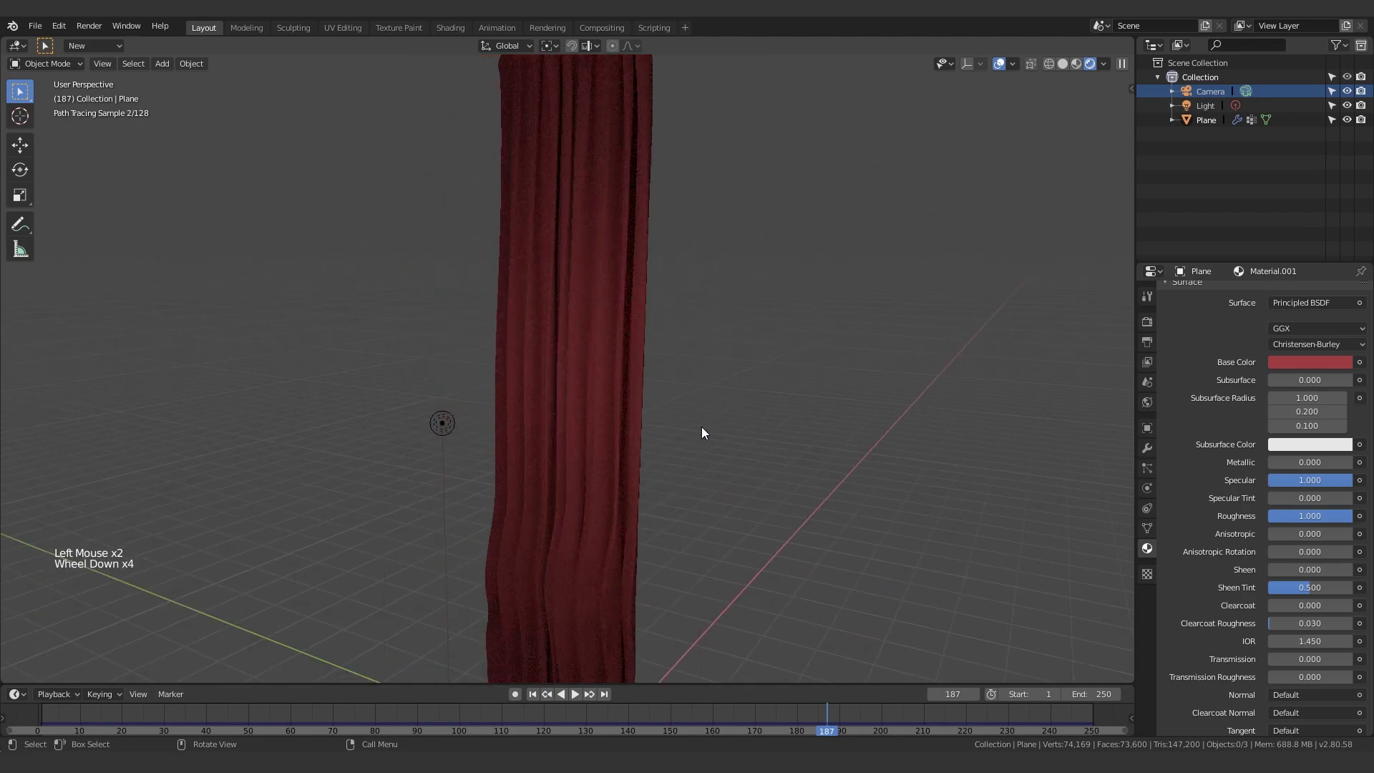
scroll(651, 500, up, 7)
scroll(656, 487, down, 8)
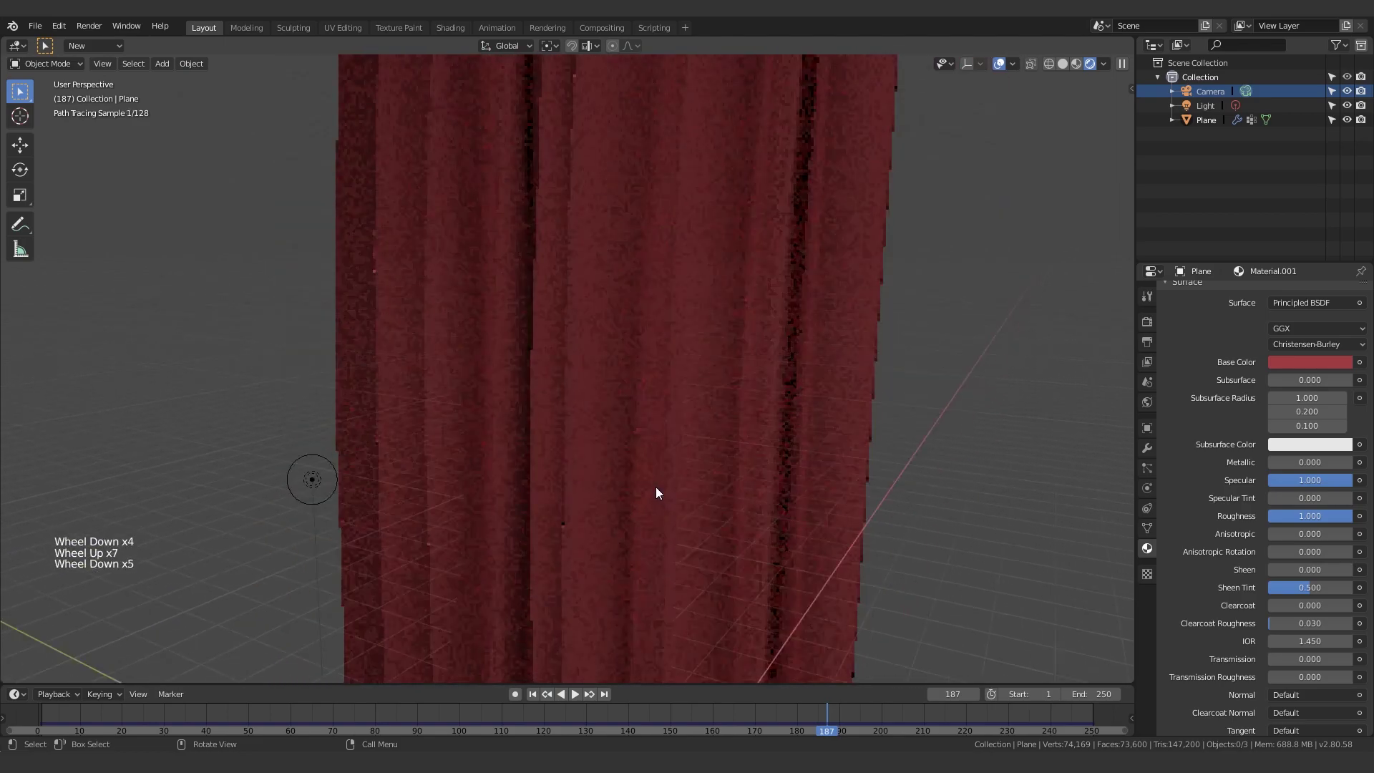
click(763, 449)
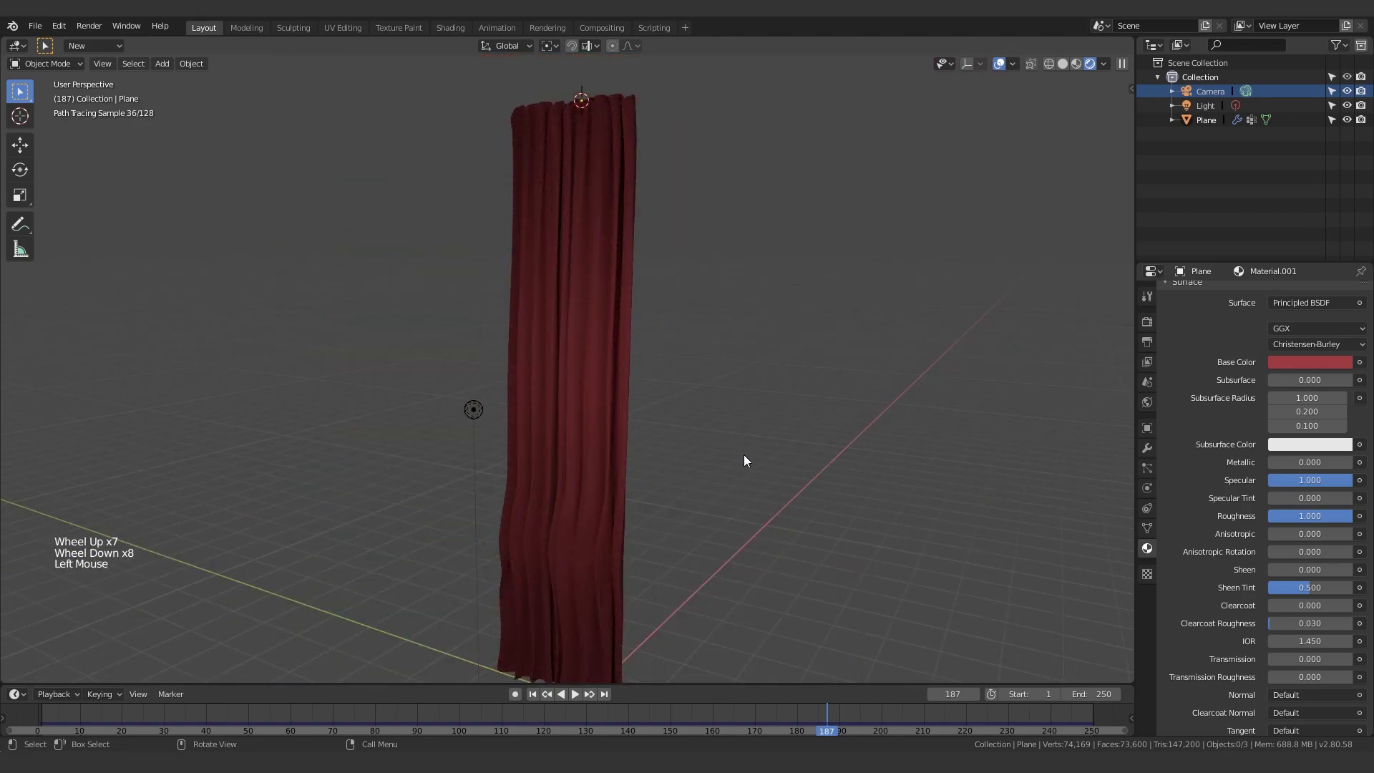